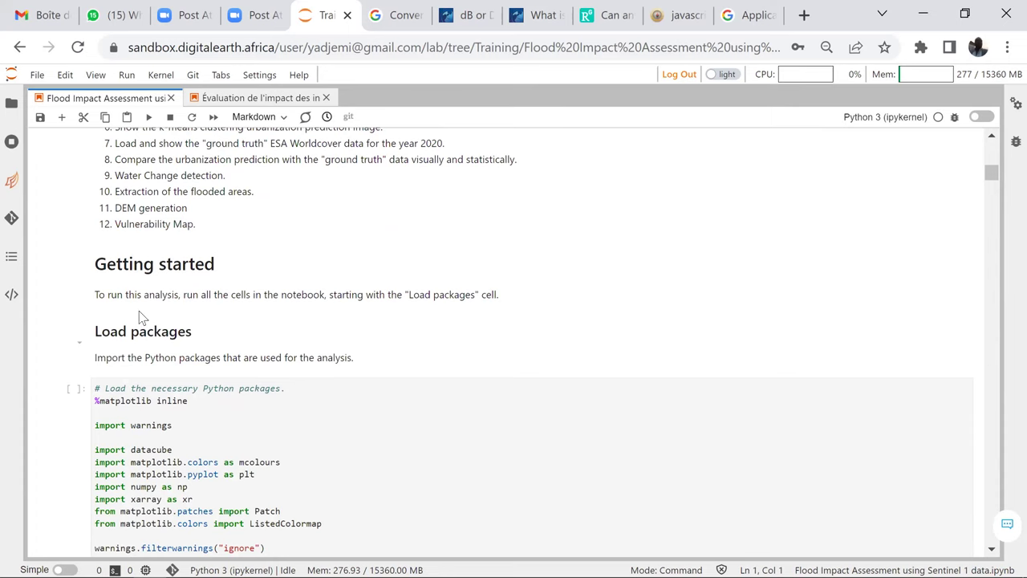
# Try to set up the local Dask cluster by running the create_local_dask_cluster() cell.
pyautogui.scroll(-3, 138, 321)
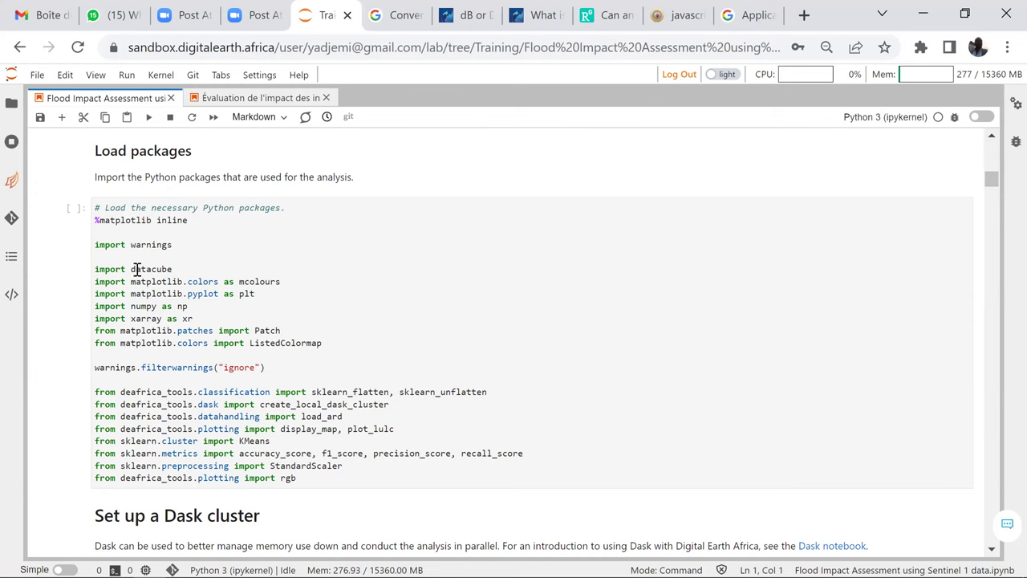
pyautogui.scroll(-2, 176, 253)
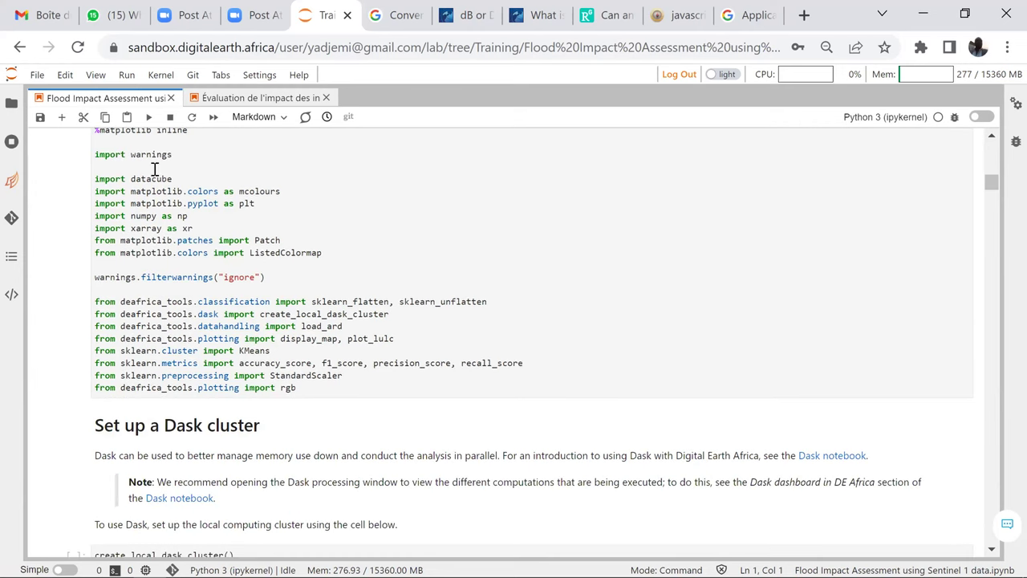
pyautogui.scroll(-4, 188, 294)
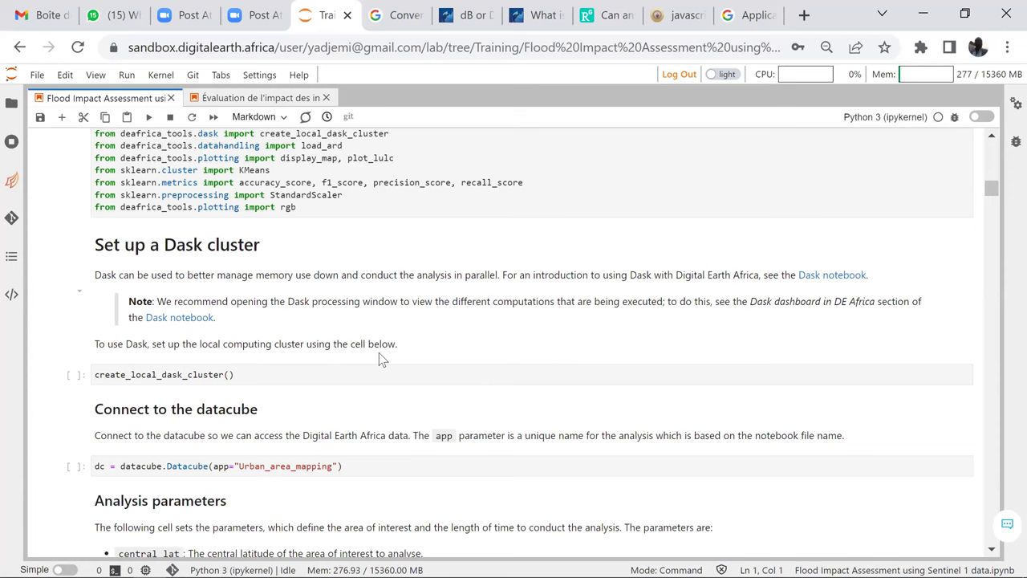
pyautogui.scroll(-2, 224, 365)
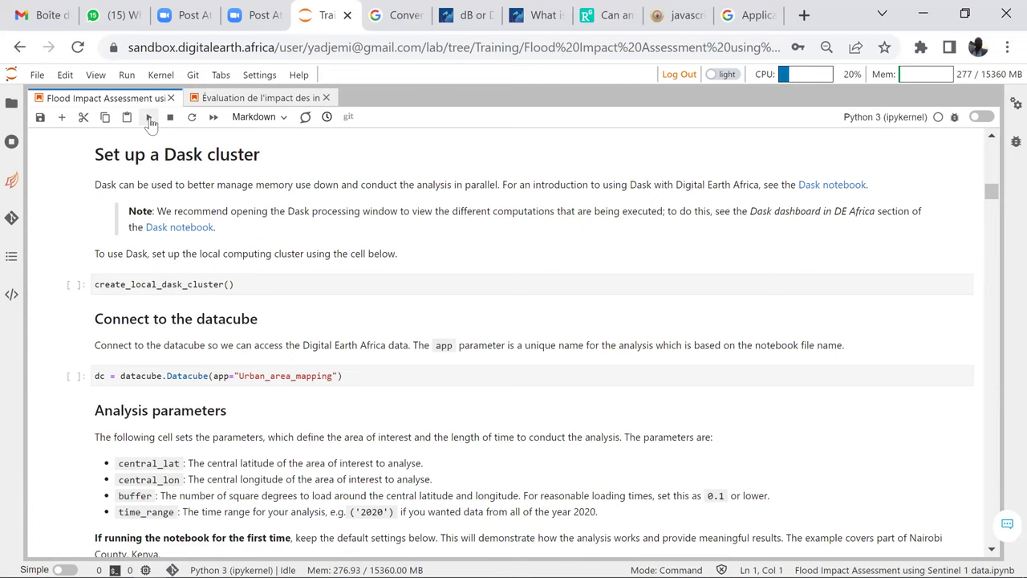
pyautogui.click(72, 298)
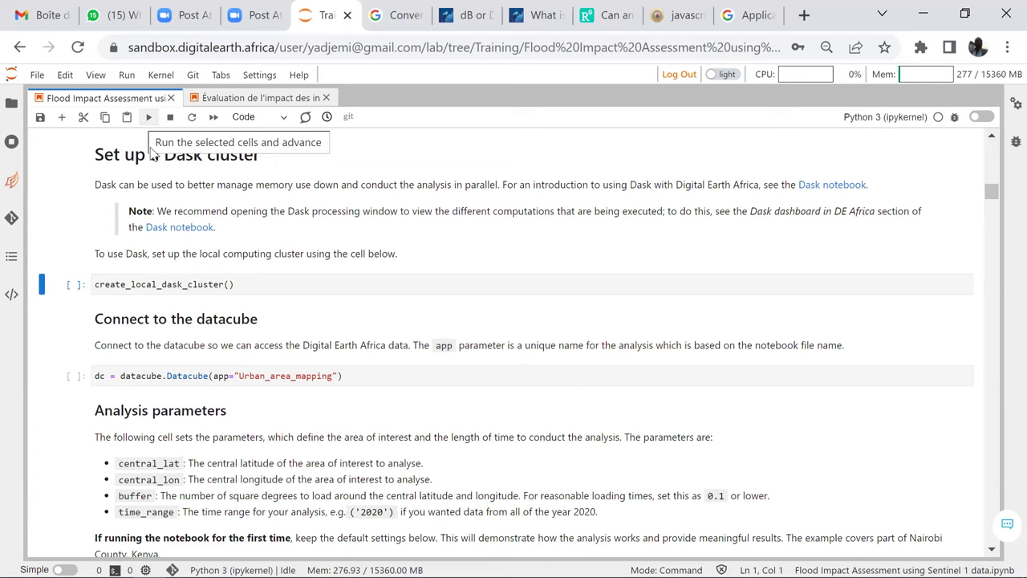
pyautogui.hotkey('shift', 'Return')
# Run the package import cell under Load packages and rerun the create_local_dask_cluster() cell.
pyautogui.scroll(10, 130, 160)
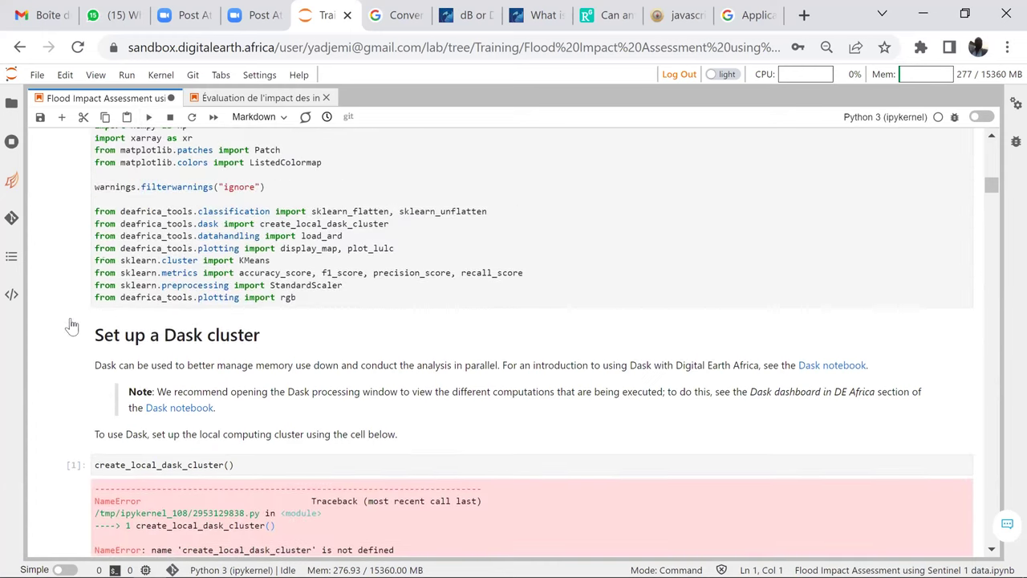
pyautogui.scroll(7, 77, 257)
pyautogui.scroll(-5, 84, 343)
pyautogui.scroll(-5, 84, 342)
pyautogui.click(80, 332)
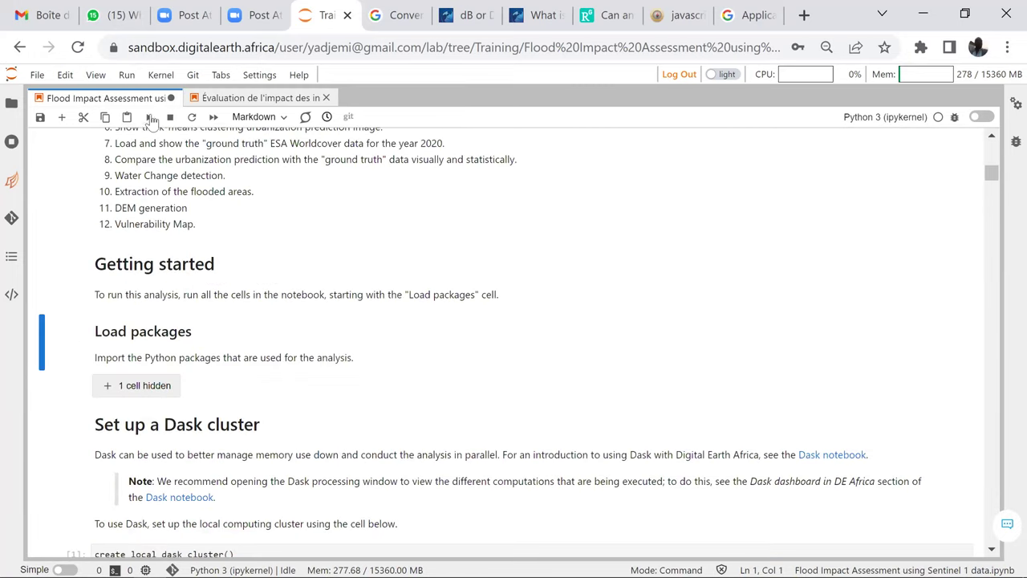
pyautogui.click(150, 117)
pyautogui.click(149, 117)
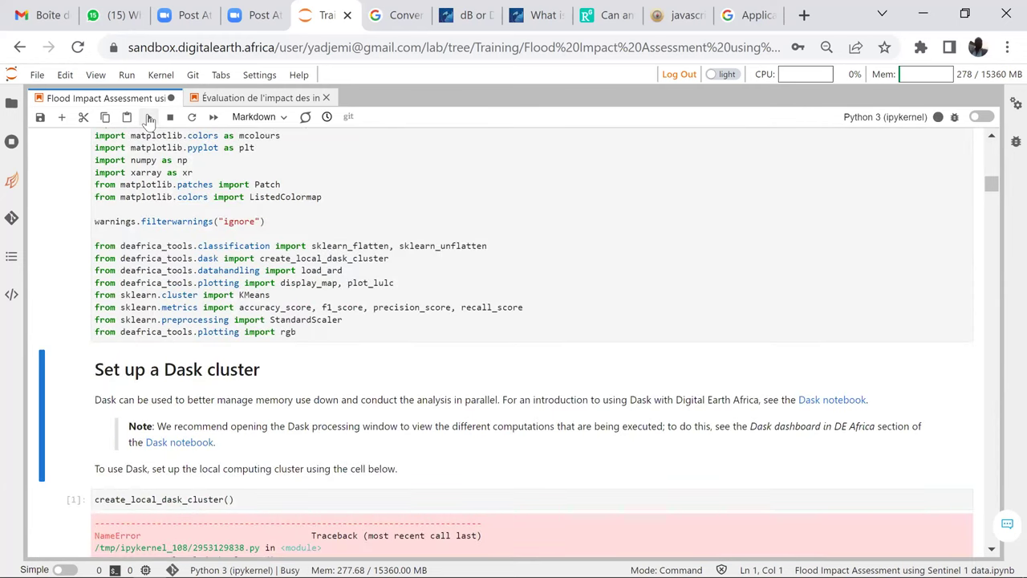
pyautogui.click(149, 117)
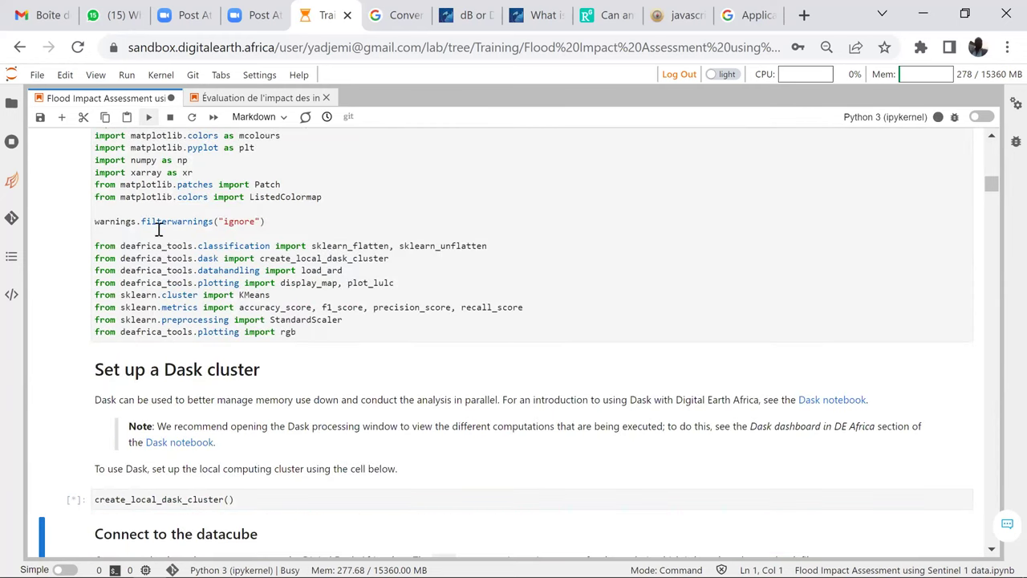
# Connect to the datacube by running the cell with the app name Urban_area_mapping.
pyautogui.scroll(-2, 149, 256)
pyautogui.scroll(-2, 146, 255)
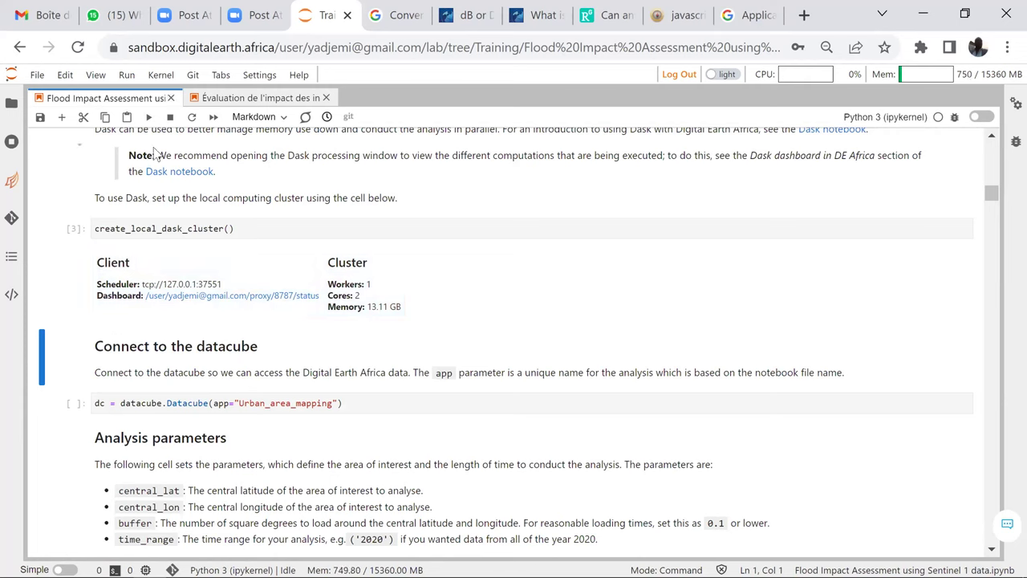
pyautogui.click(148, 118)
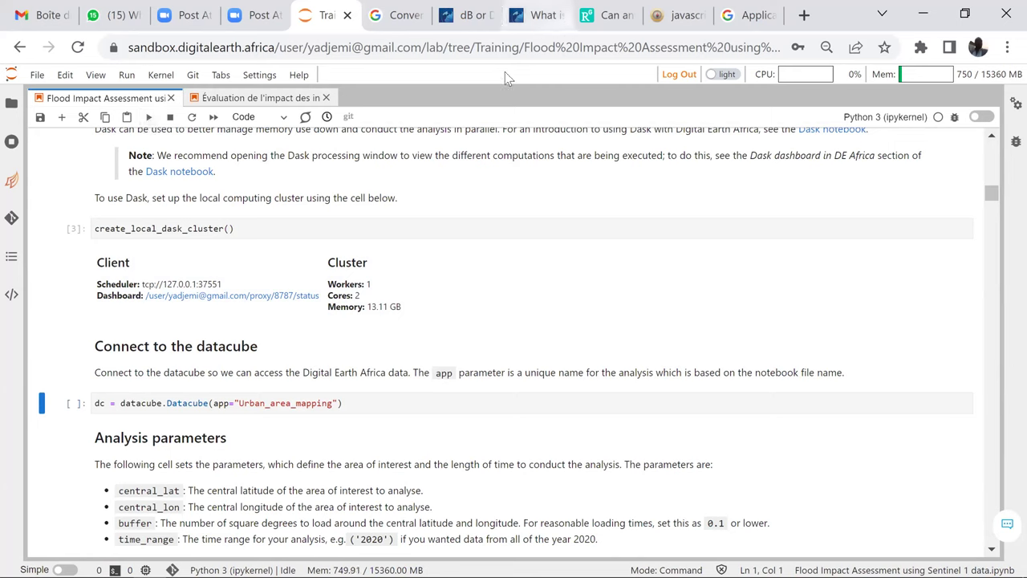
pyautogui.click(150, 118)
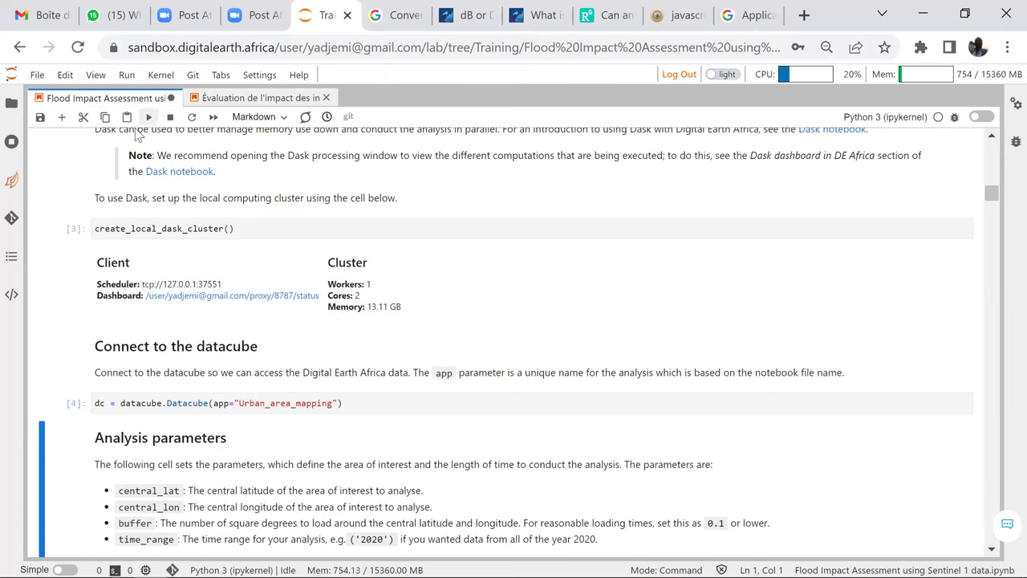
# Run the analysis parameters cell that defines the area of interest and the time range.
pyautogui.scroll(-2, 133, 366)
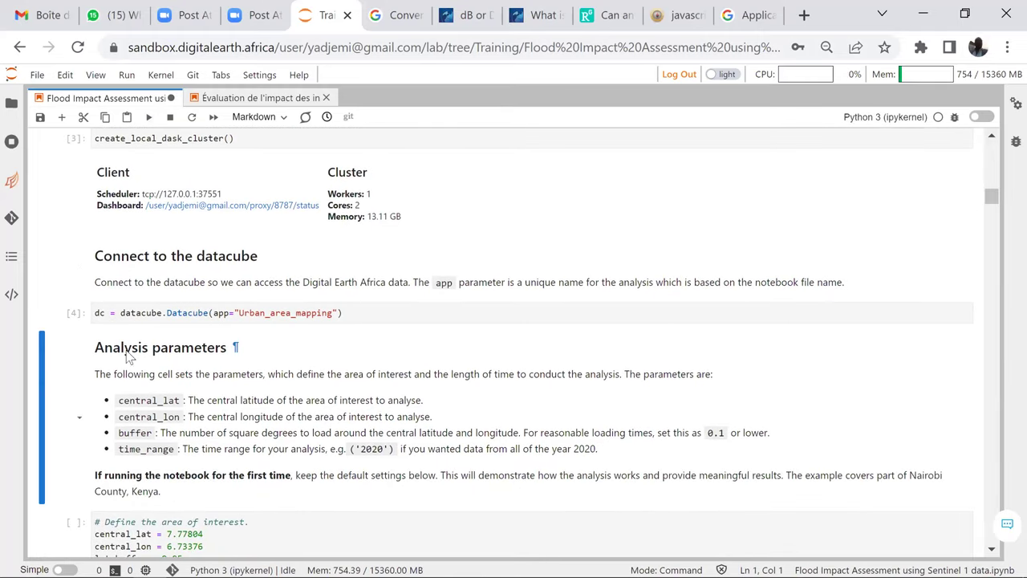
pyautogui.click(152, 118)
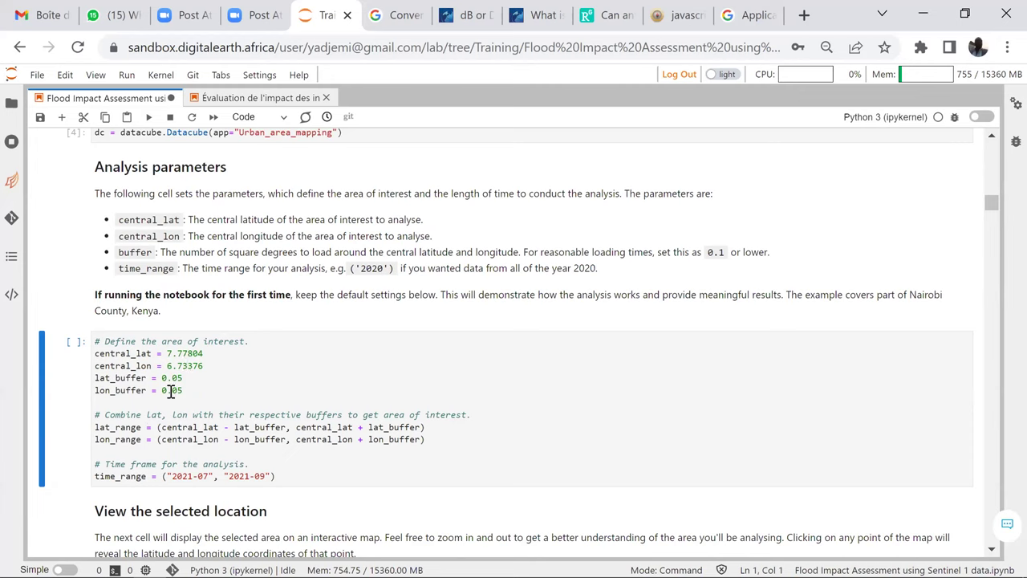
pyautogui.click(148, 118)
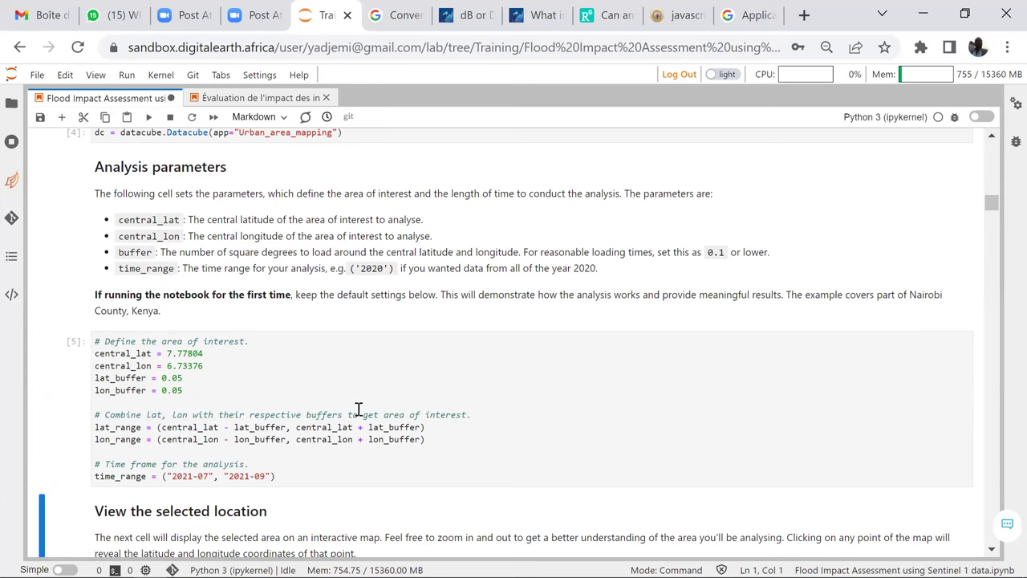
# Run the display_map cell to show the study area on an interactive map.
pyautogui.scroll(-1, 333, 427)
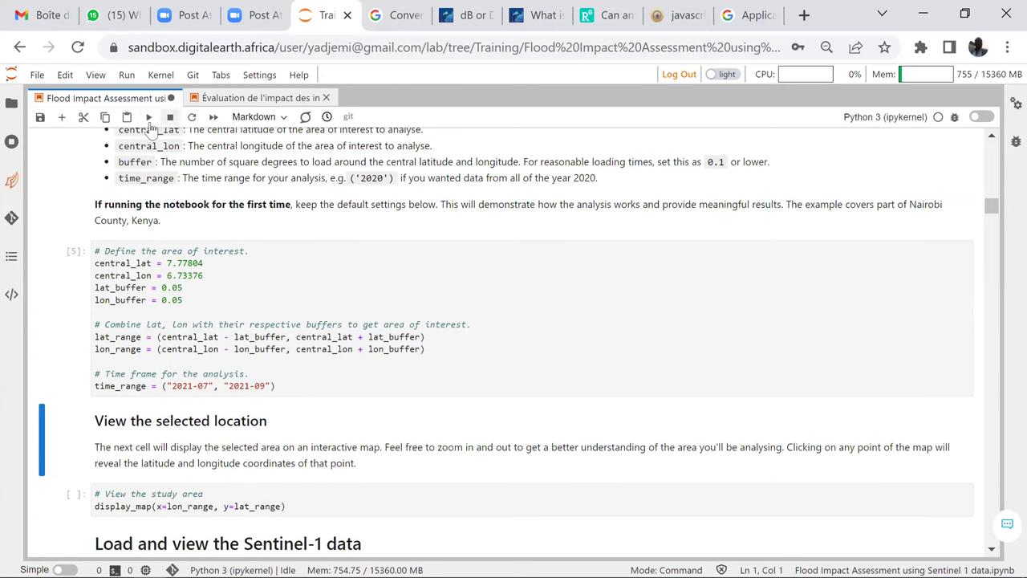
pyautogui.click(148, 118)
pyautogui.click(149, 118)
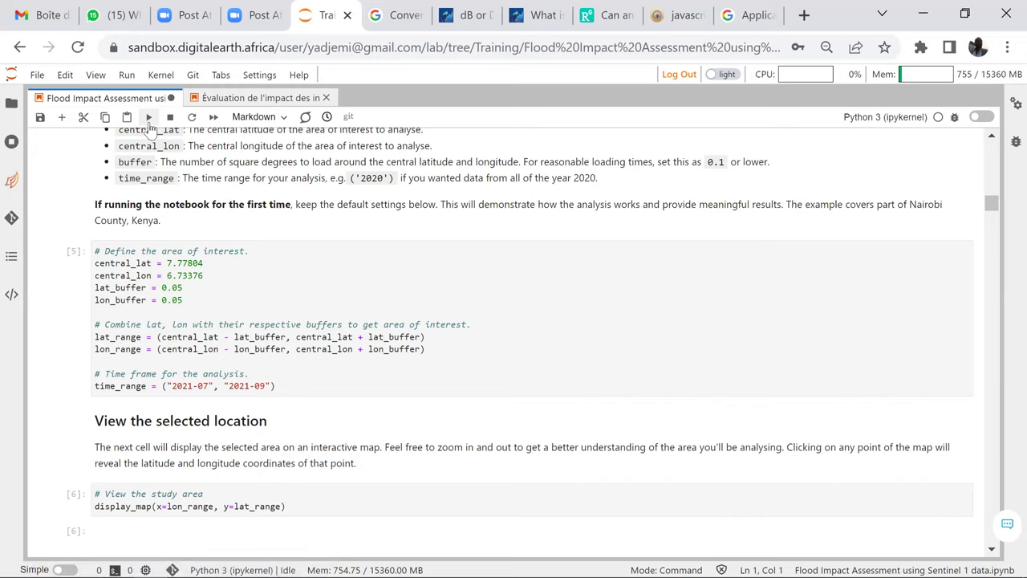
# Examine the study area on the interactive map, including the Niger/Benue river confluence and the surroundings of Lokoja.
pyautogui.scroll(-2, 148, 161)
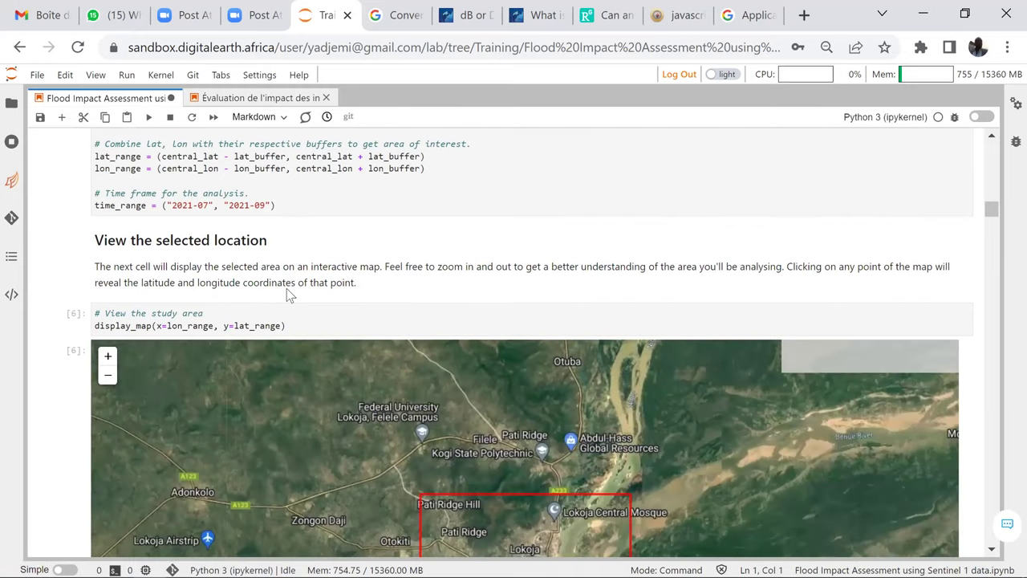
pyautogui.scroll(-1, 289, 296)
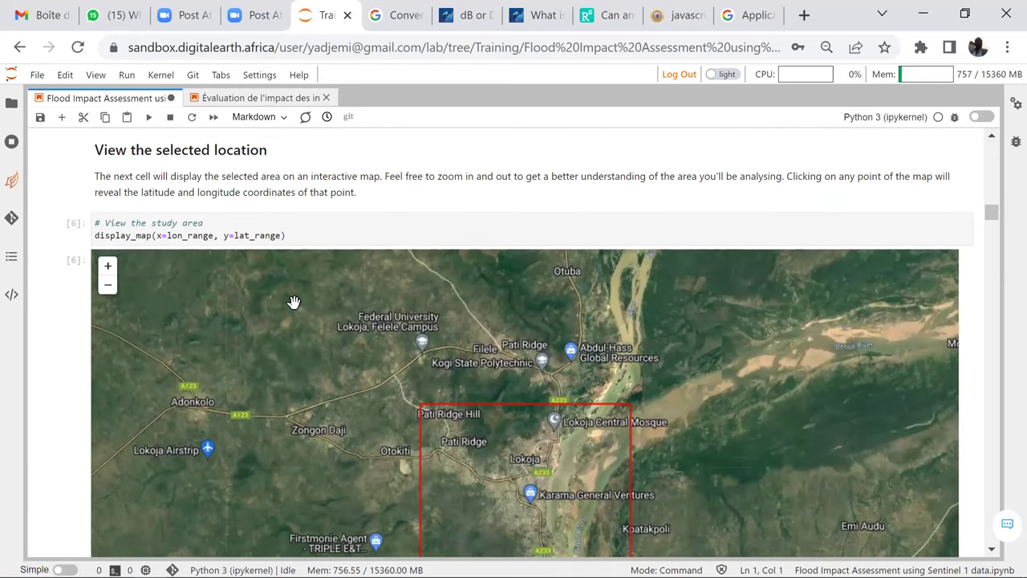
pyautogui.scroll(-1, 297, 309)
pyautogui.scroll(1, 300, 318)
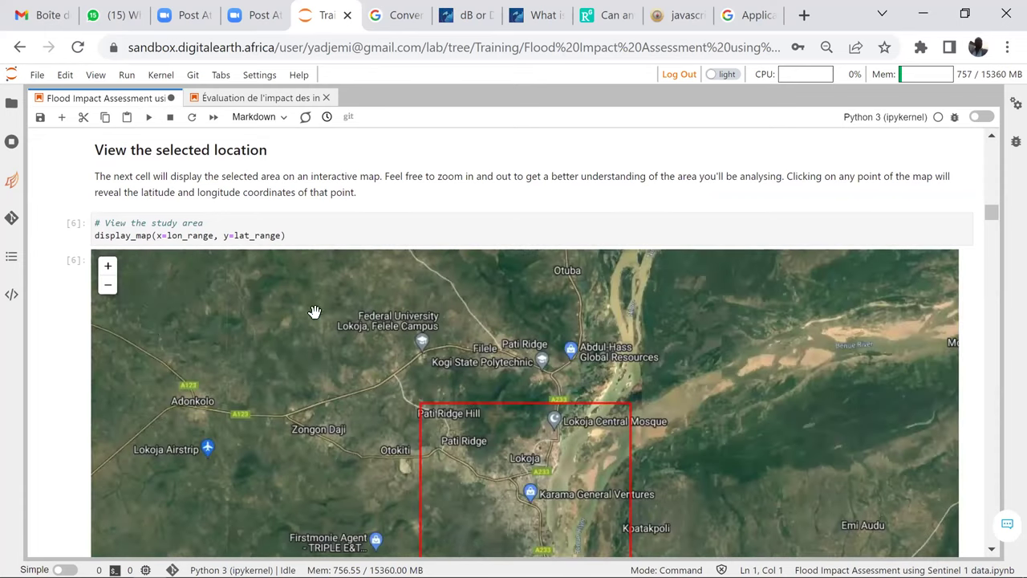
pyautogui.scroll(-1, 225, 315)
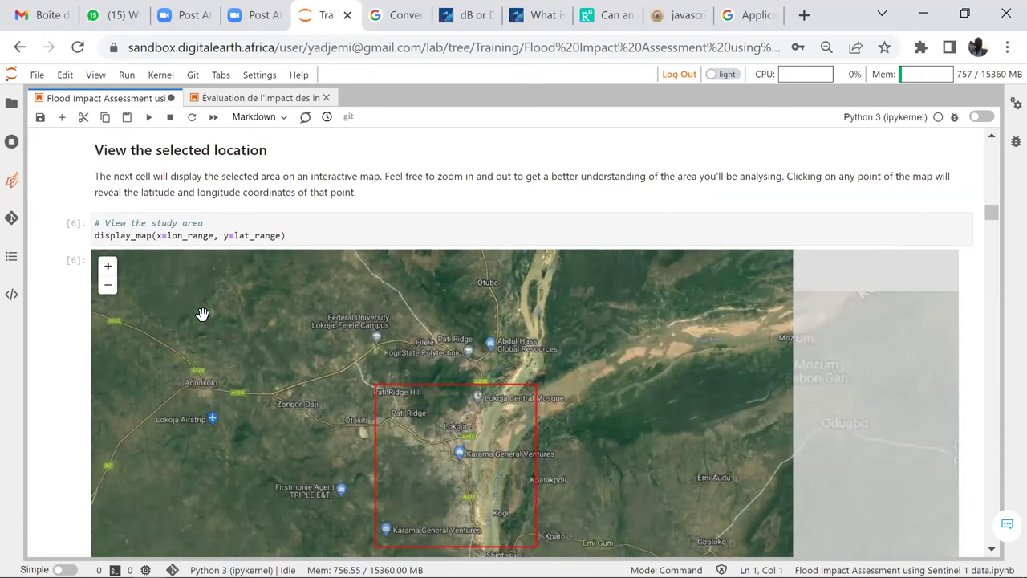
pyautogui.scroll(1, 202, 314)
pyautogui.click(60, 300)
pyautogui.scroll(-1, 64, 307)
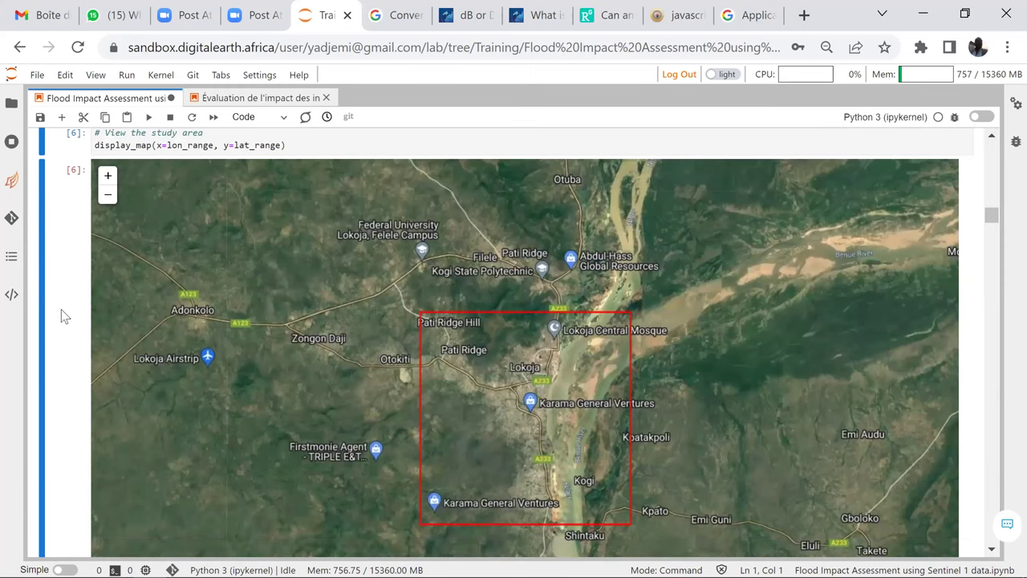
pyautogui.scroll(1, 561, 405)
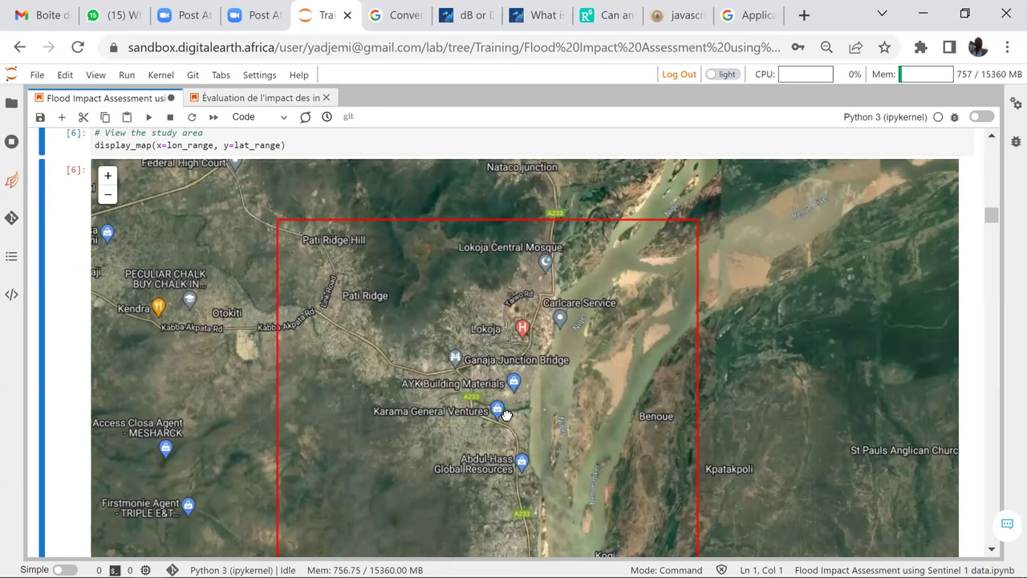
pyautogui.scroll(1, 530, 377)
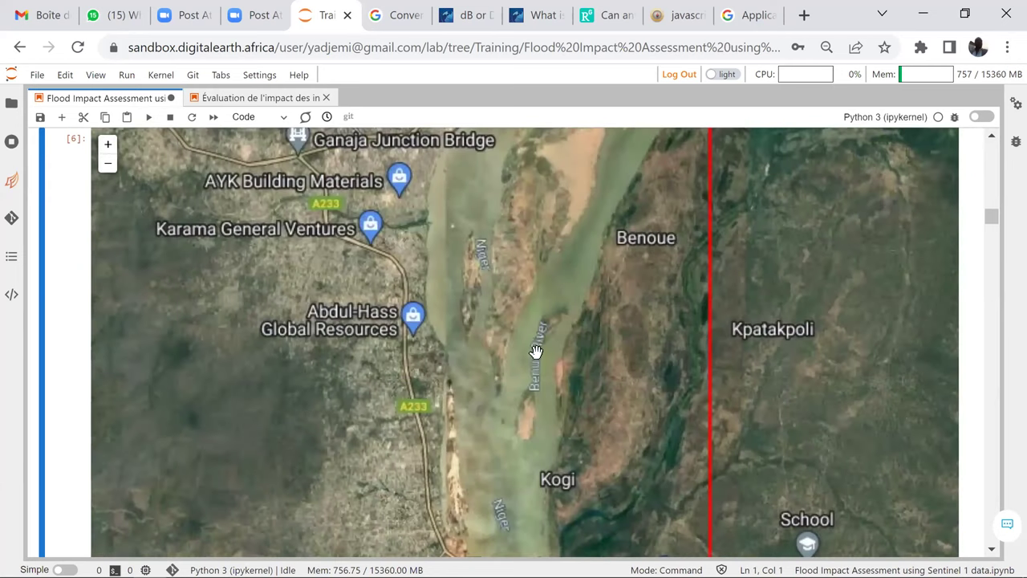
pyautogui.scroll(1, 550, 341)
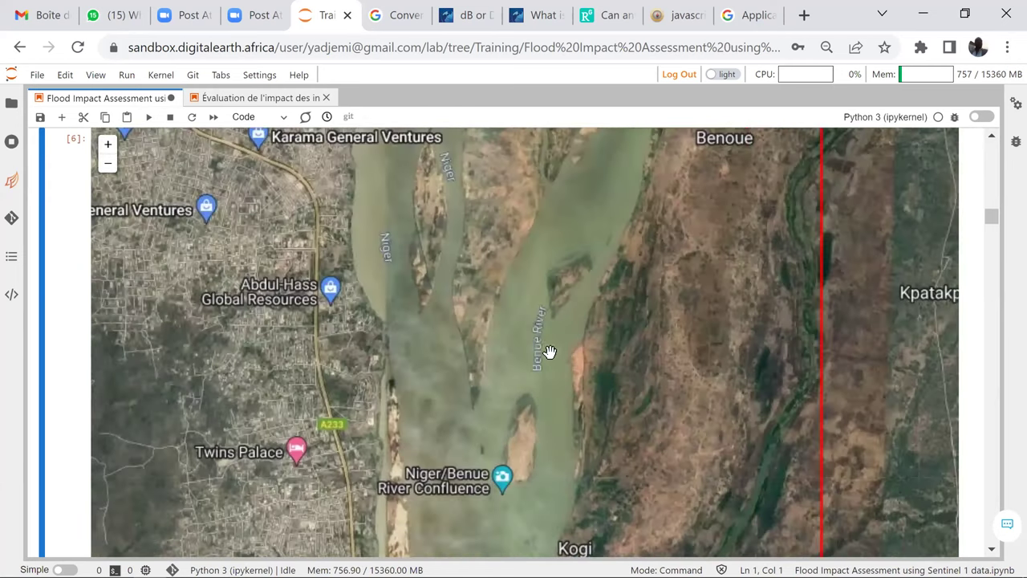
pyautogui.scroll(1, 450, 333)
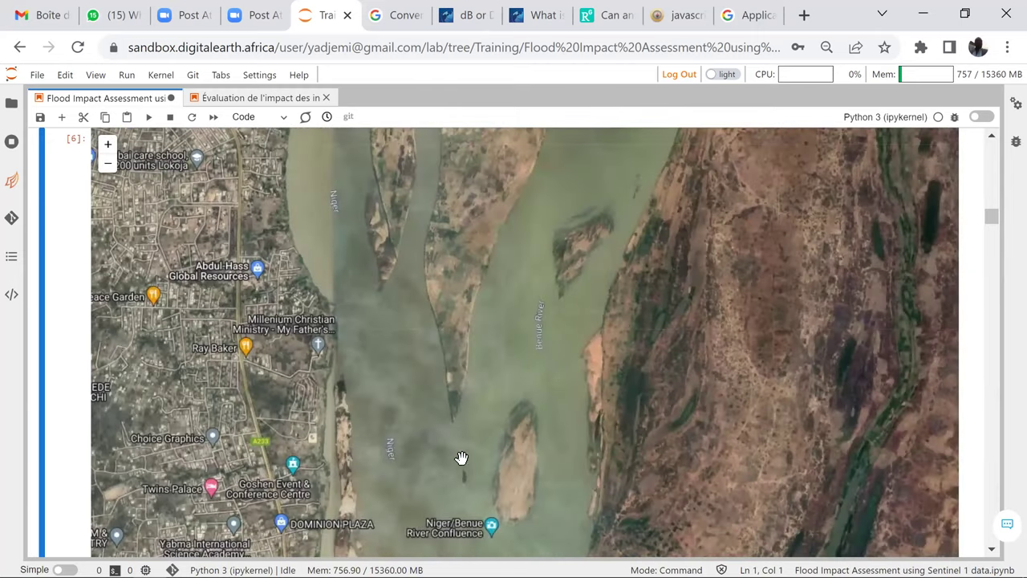
pyautogui.moveTo(463, 297); pyautogui.dragTo(549, 437)
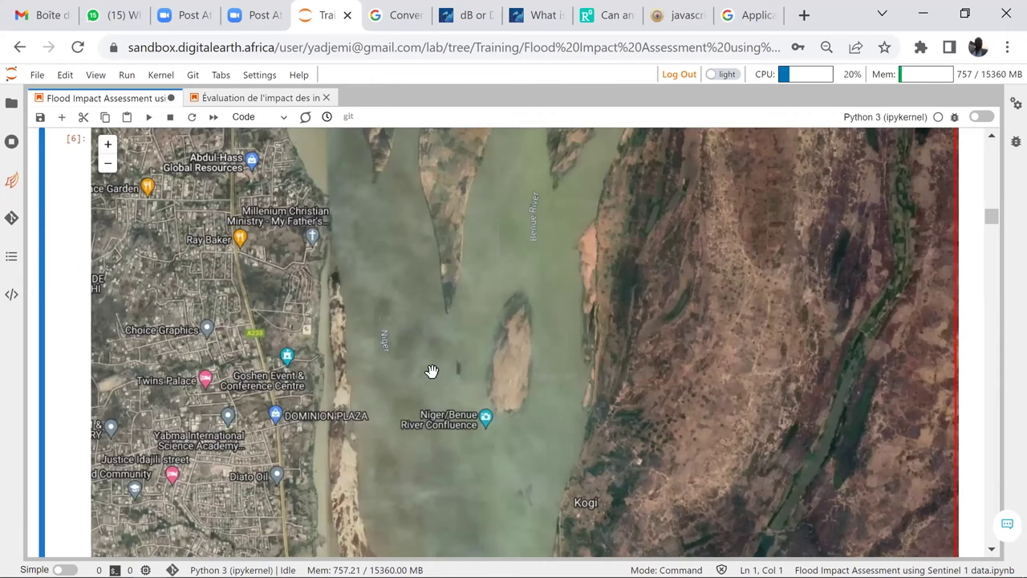
pyautogui.moveTo(504, 430); pyautogui.dragTo(519, 460)
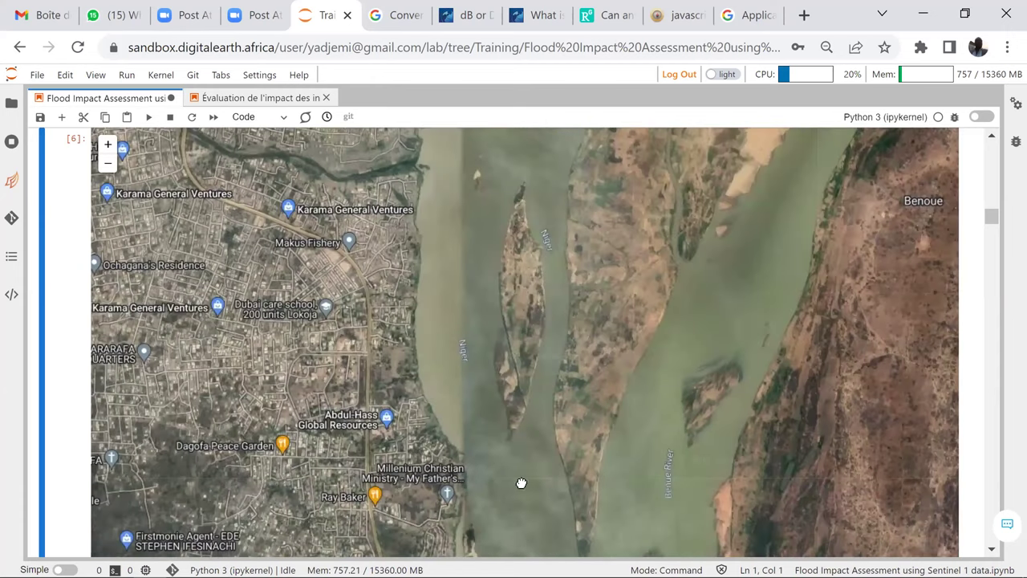
pyautogui.moveTo(523, 484); pyautogui.dragTo(488, 514)
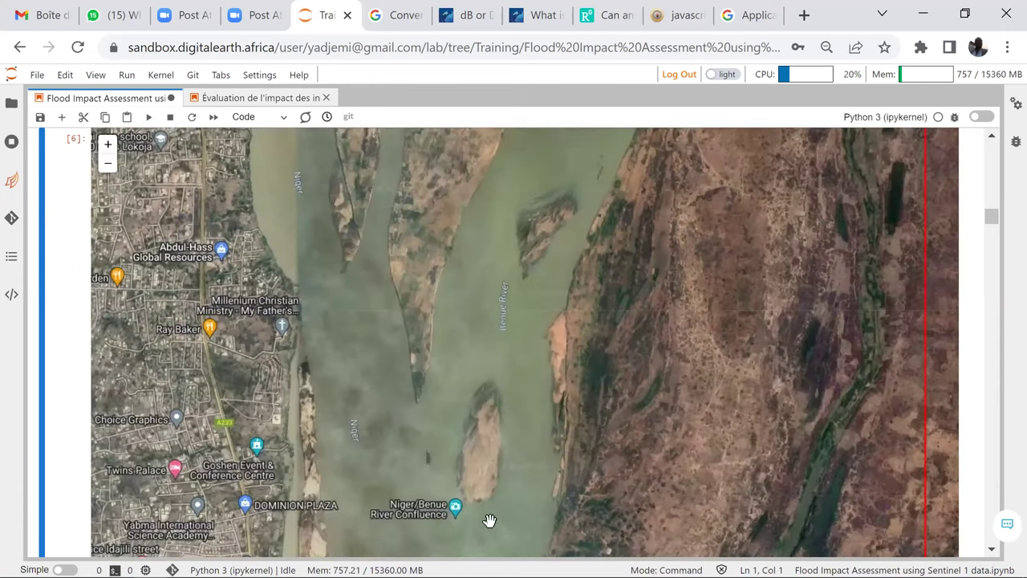
pyautogui.moveTo(404, 468); pyautogui.dragTo(407, 383)
pyautogui.moveTo(415, 421); pyautogui.dragTo(423, 320)
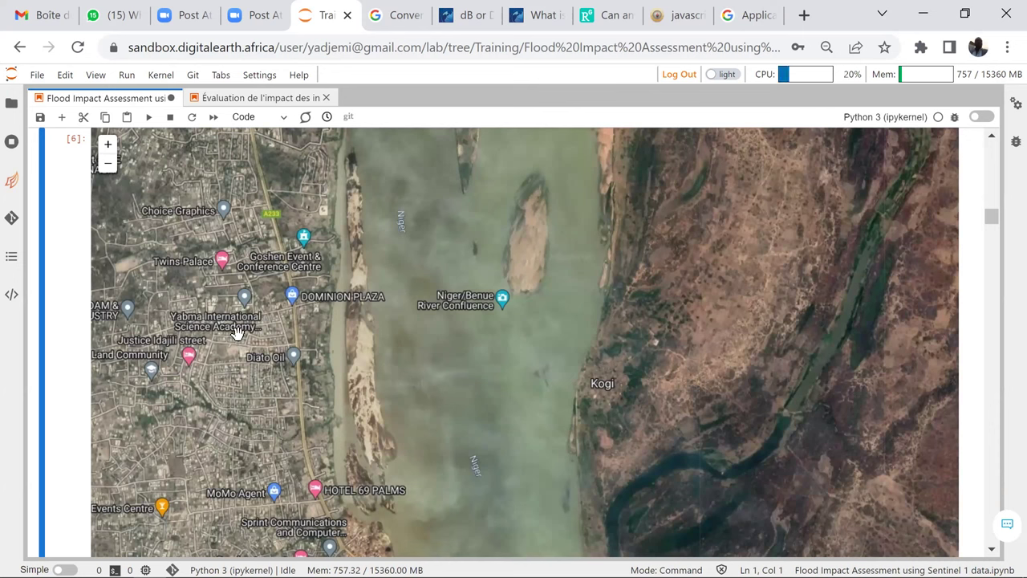
# Rerun the display_map cell to reset the study area map and go to the datacube query cell for Sentinel-1 data.
pyautogui.click(148, 118)
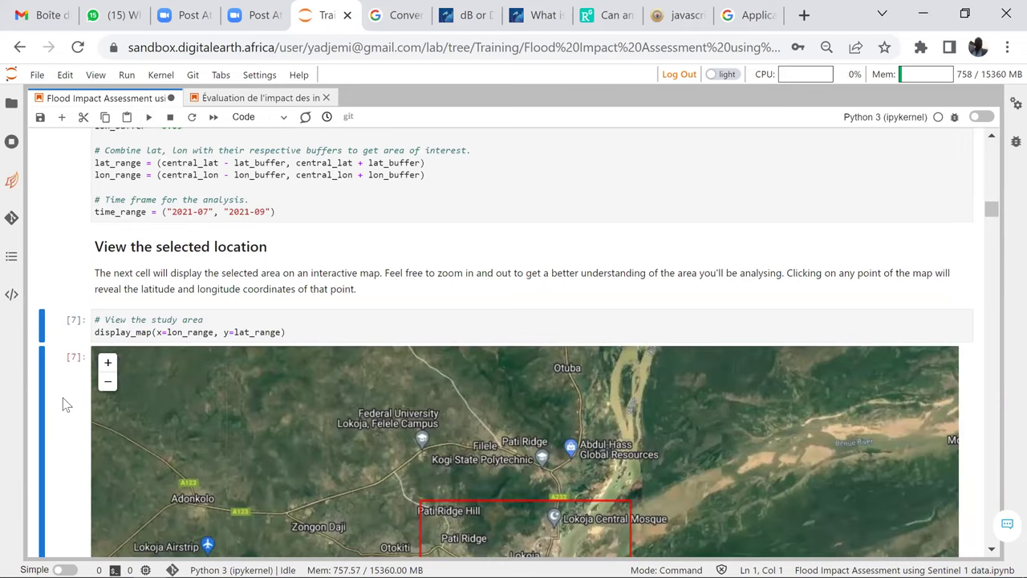
pyautogui.scroll(-4, 61, 386)
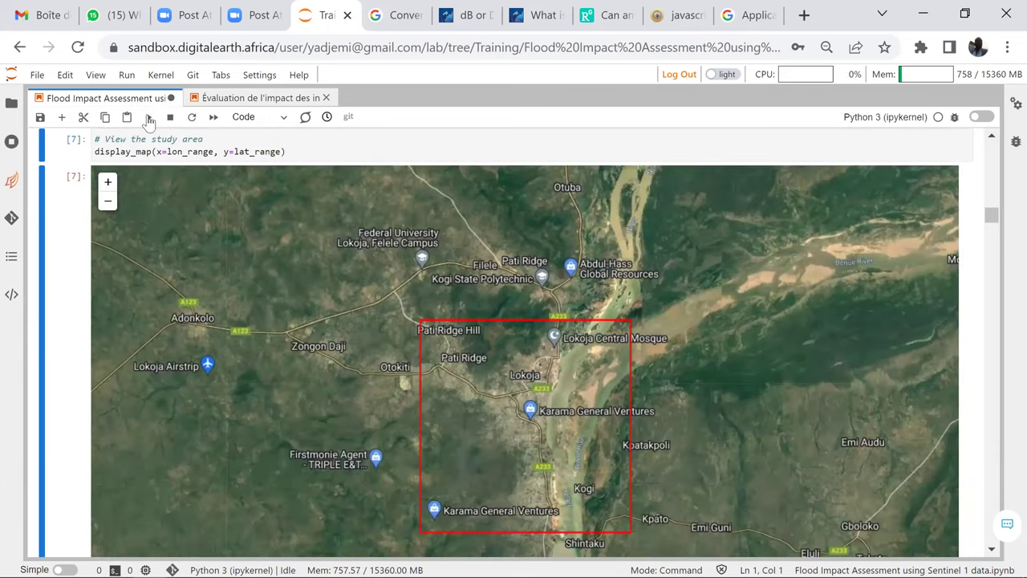
pyautogui.click(149, 118)
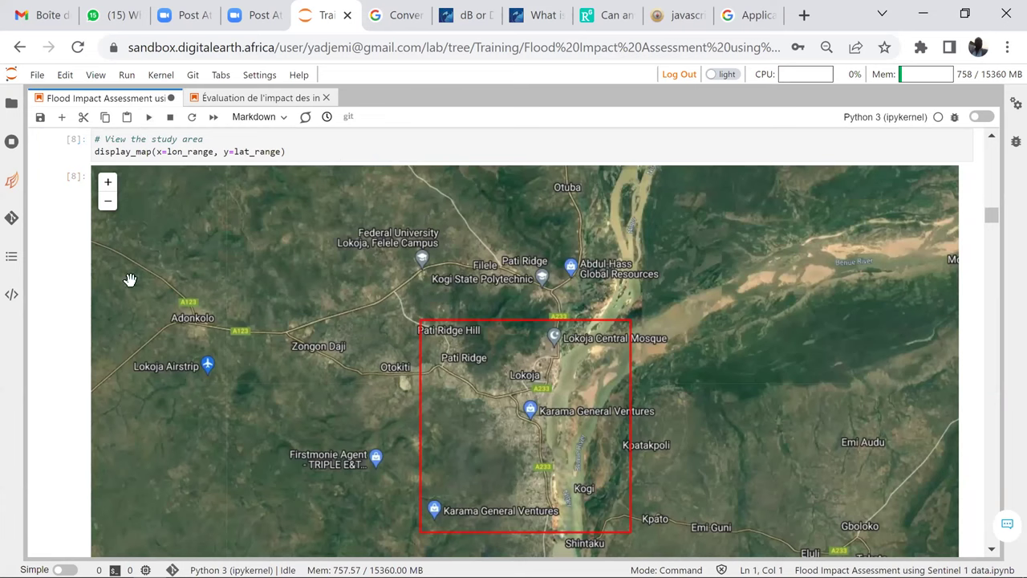
pyautogui.scroll(-2, 64, 301)
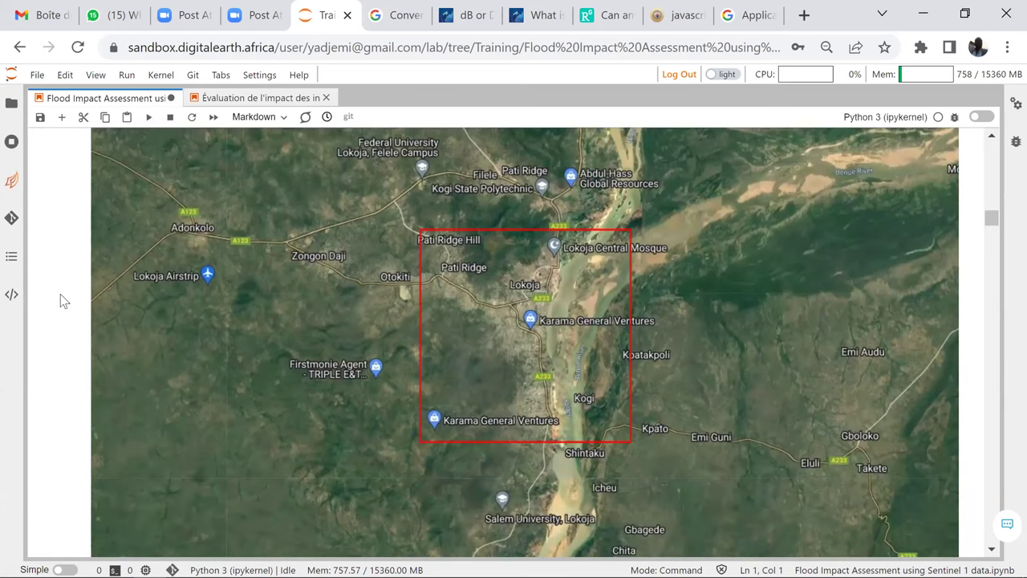
pyautogui.scroll(-4, 64, 298)
pyautogui.scroll(-4, 63, 289)
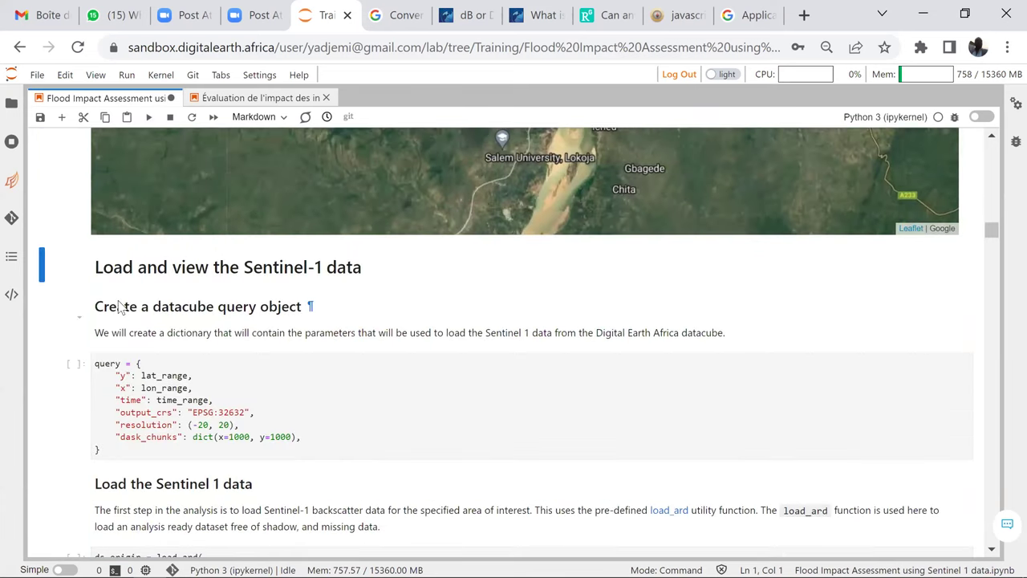
# Examine the study area rectangle around Lokoja and the Niger/Benue confluence on the interactive map.
pyautogui.scroll(4, 64, 287)
pyautogui.scroll(1, 137, 309)
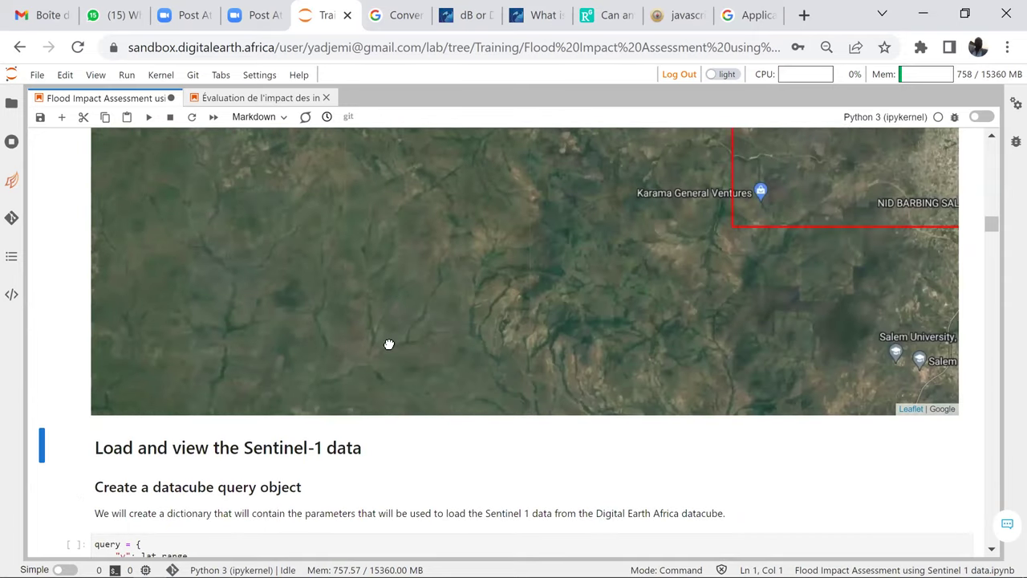
pyautogui.scroll(2, 559, 344)
pyautogui.scroll(1, 535, 367)
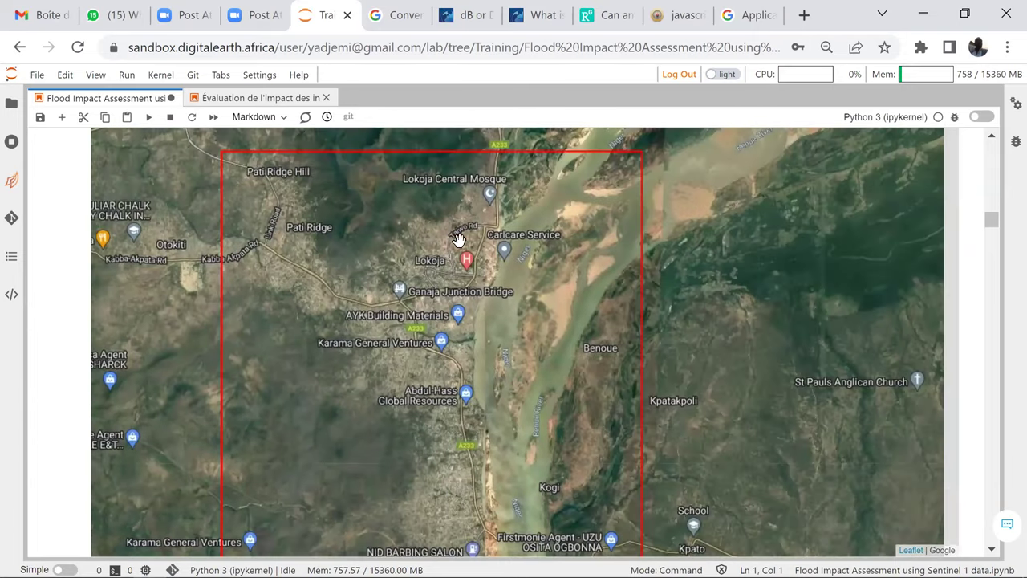
pyautogui.moveTo(605, 438); pyautogui.dragTo(509, 362)
pyautogui.moveTo(360, 375); pyautogui.dragTo(480, 380)
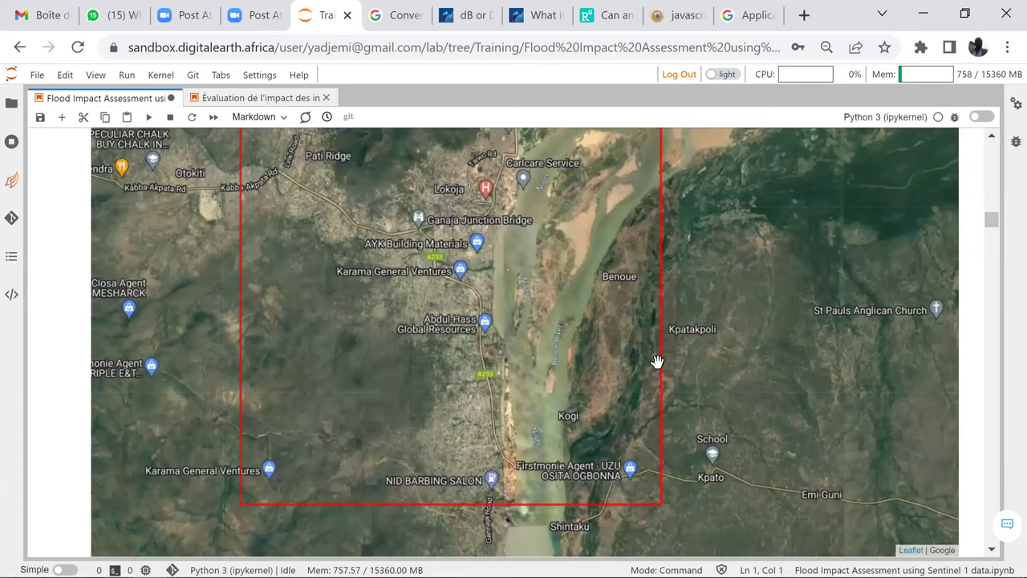
pyautogui.scroll(-2, 62, 374)
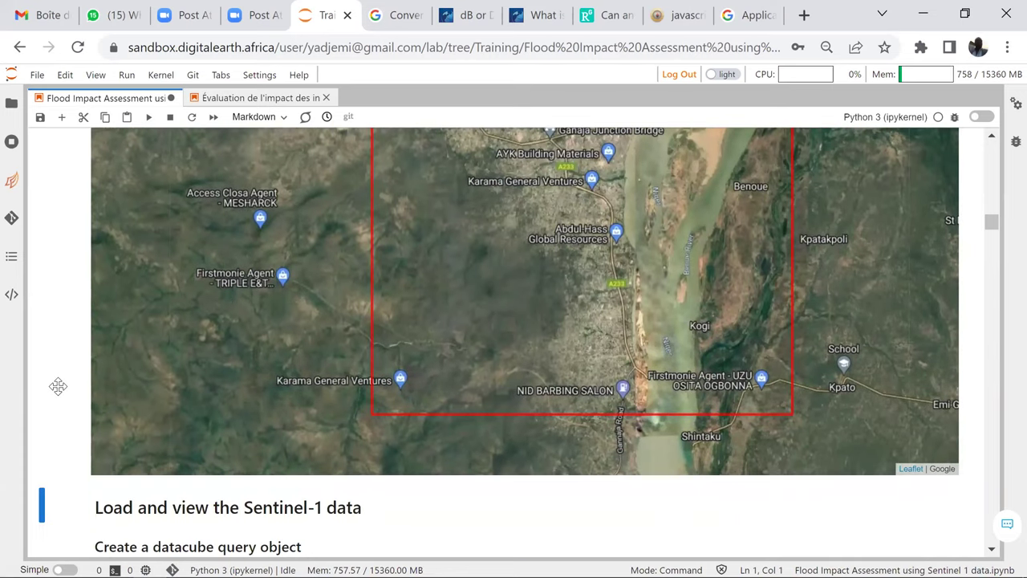
pyautogui.scroll(-4, 60, 390)
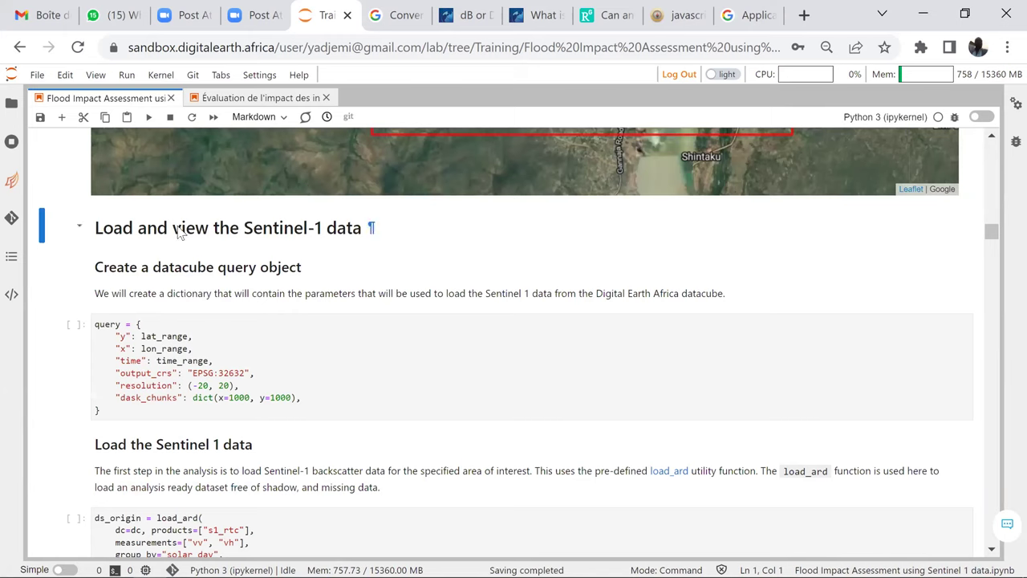
# Run the datacube query cell with output CRS EPSG:32632, resolution (-20, 20) and dask chunks of 1000.
pyautogui.click(149, 117)
pyautogui.click(150, 118)
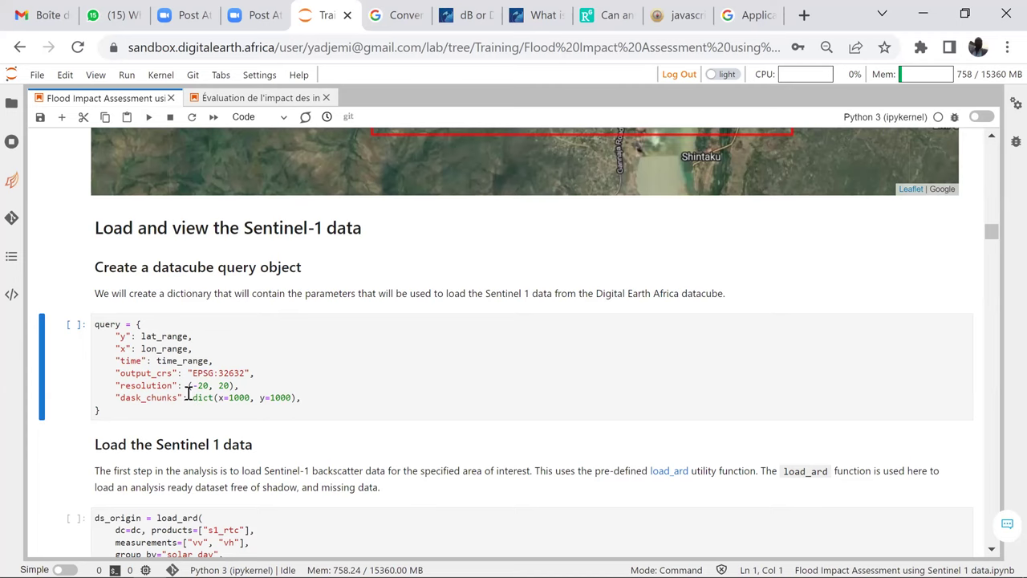
pyautogui.click(149, 117)
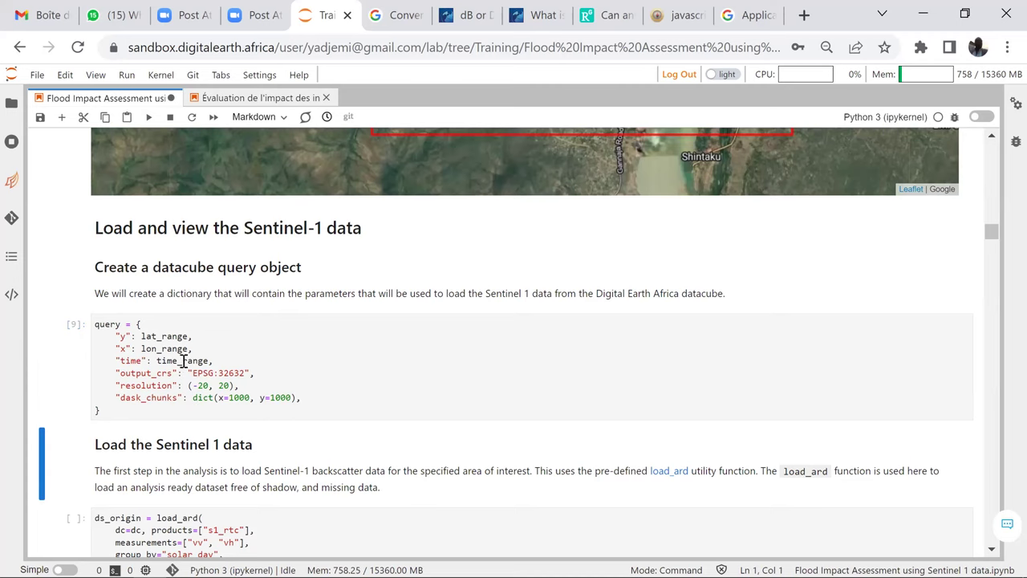
# Run the load_ard cell to load the ascending s1_rtc VV and VH data, and run the lee_filter speckle filtering cell.
pyautogui.scroll(-2, 183, 366)
pyautogui.click(148, 119)
pyautogui.click(147, 120)
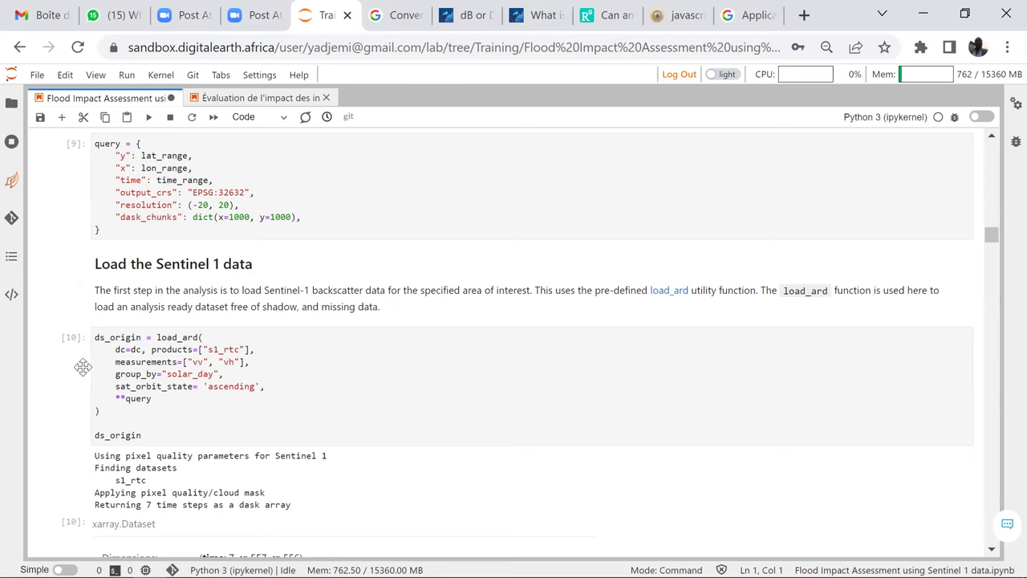
pyautogui.scroll(-1, 83, 367)
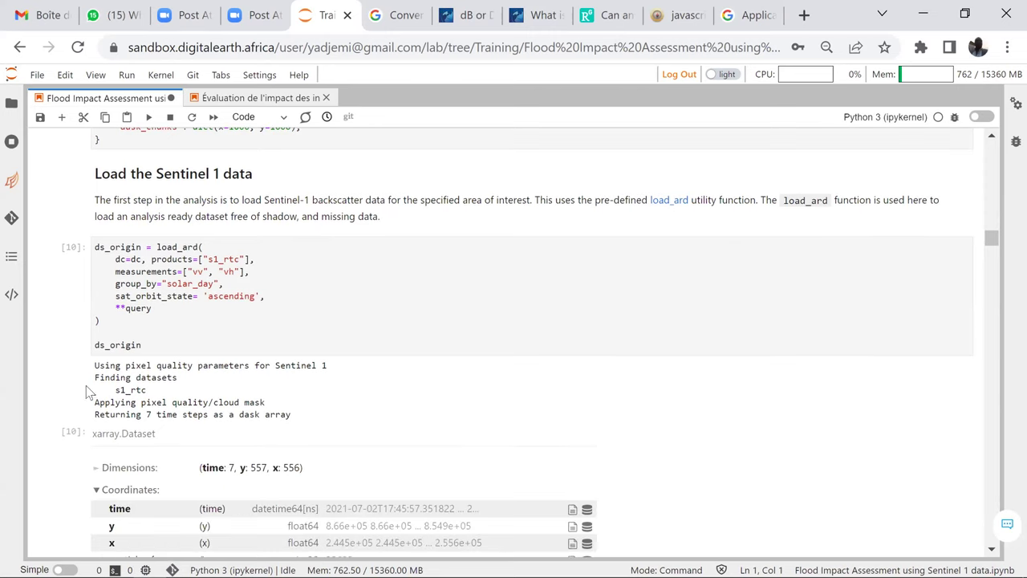
pyautogui.click(148, 117)
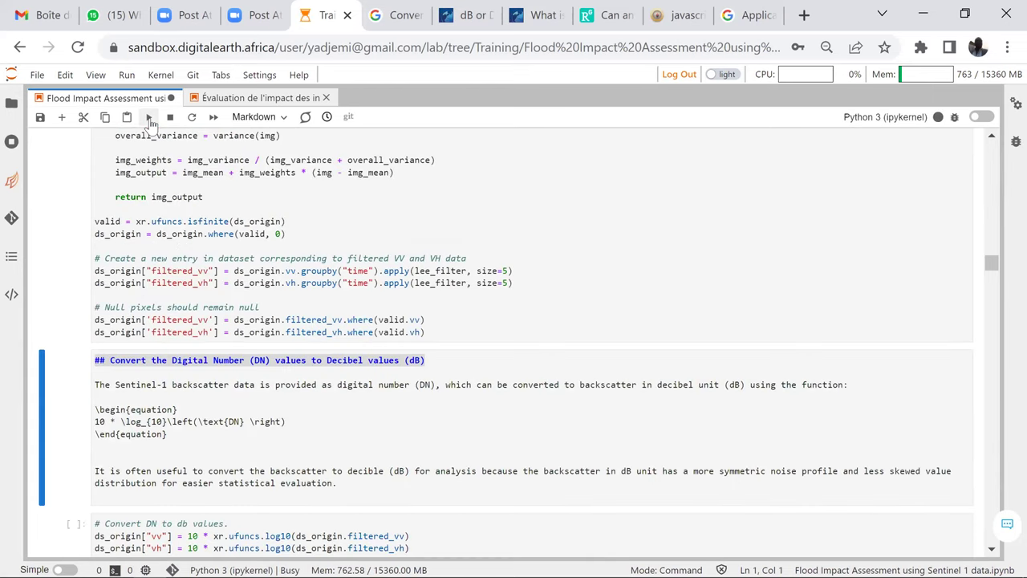
# Review the load_ard code, the dimensions, coordinates and variables of the loaded dataset, and the lee_filter function.
pyautogui.scroll(3, 153, 258)
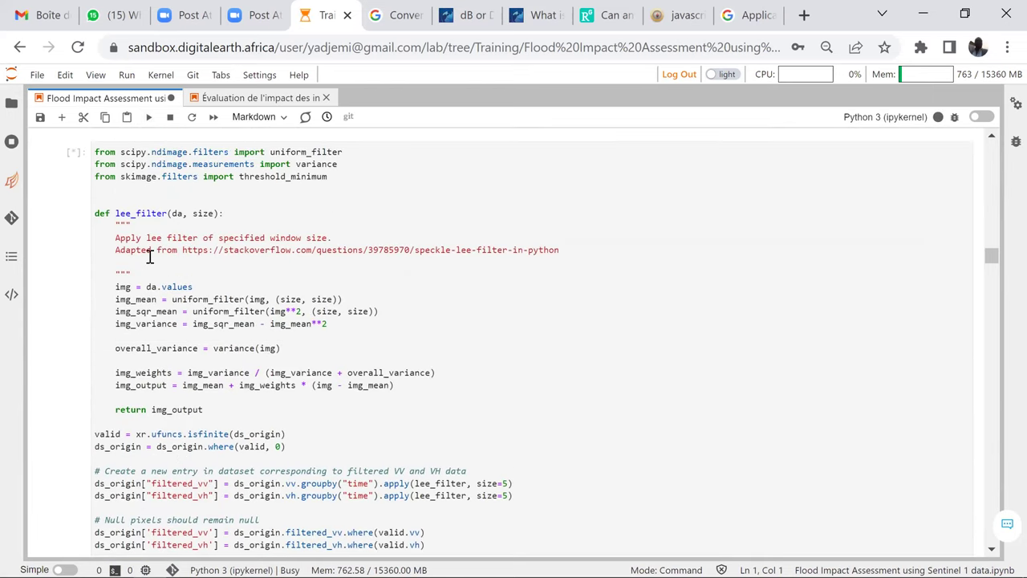
pyautogui.scroll(5, 146, 263)
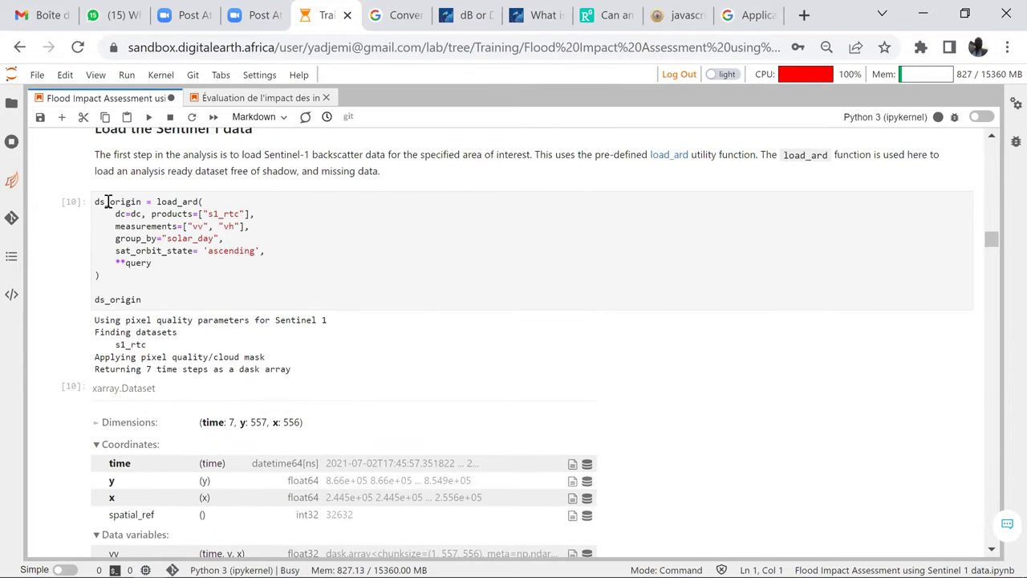
pyautogui.scroll(-1, 142, 353)
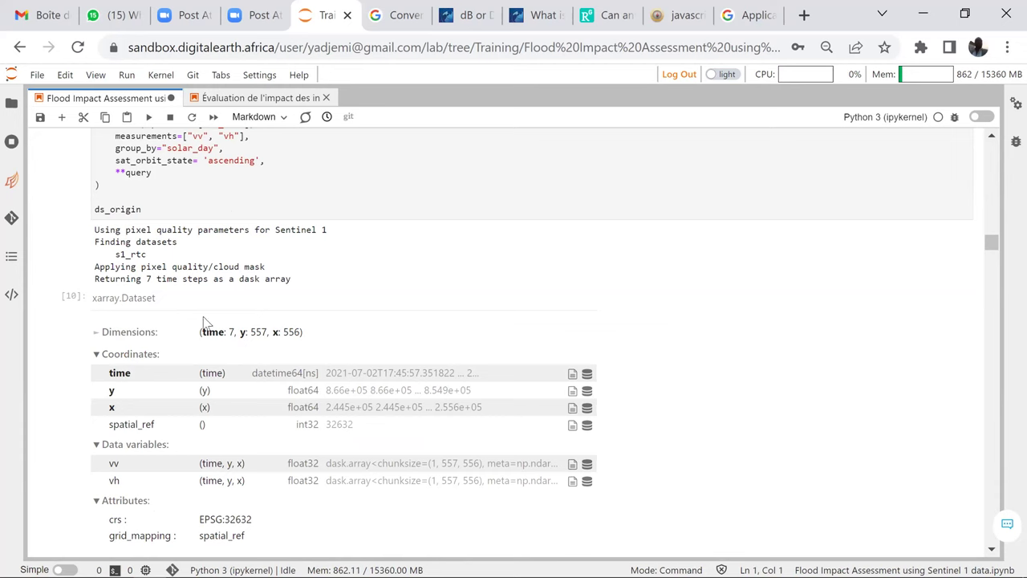
pyautogui.scroll(5, 201, 321)
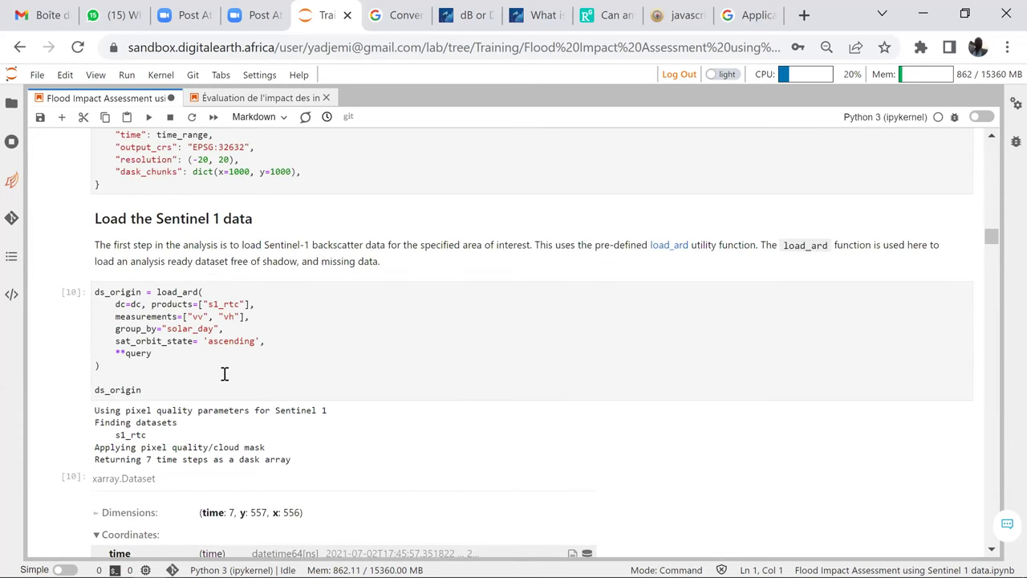
pyautogui.scroll(-7, 225, 374)
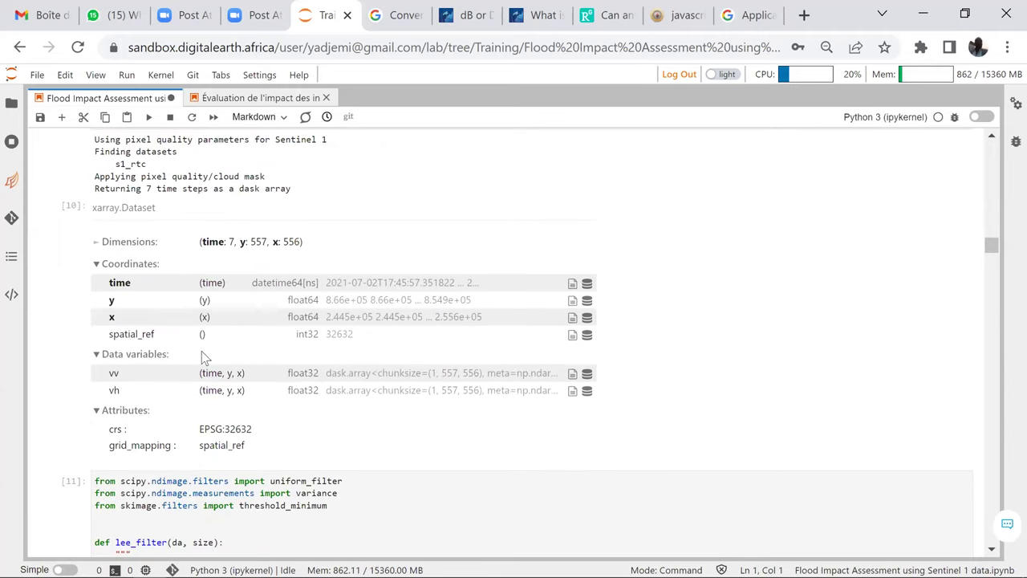
pyautogui.scroll(-5, 202, 351)
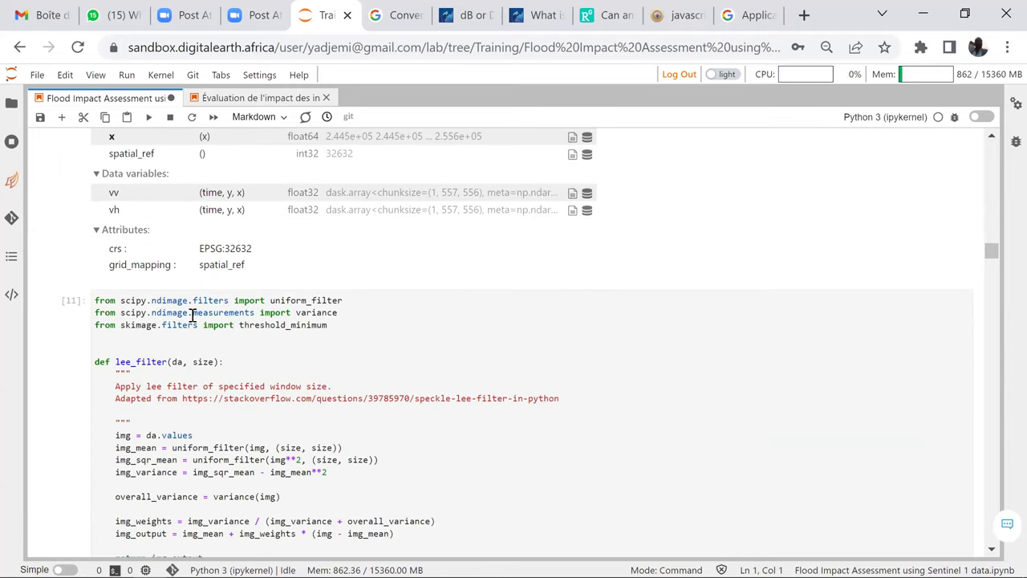
pyautogui.scroll(-3, 135, 294)
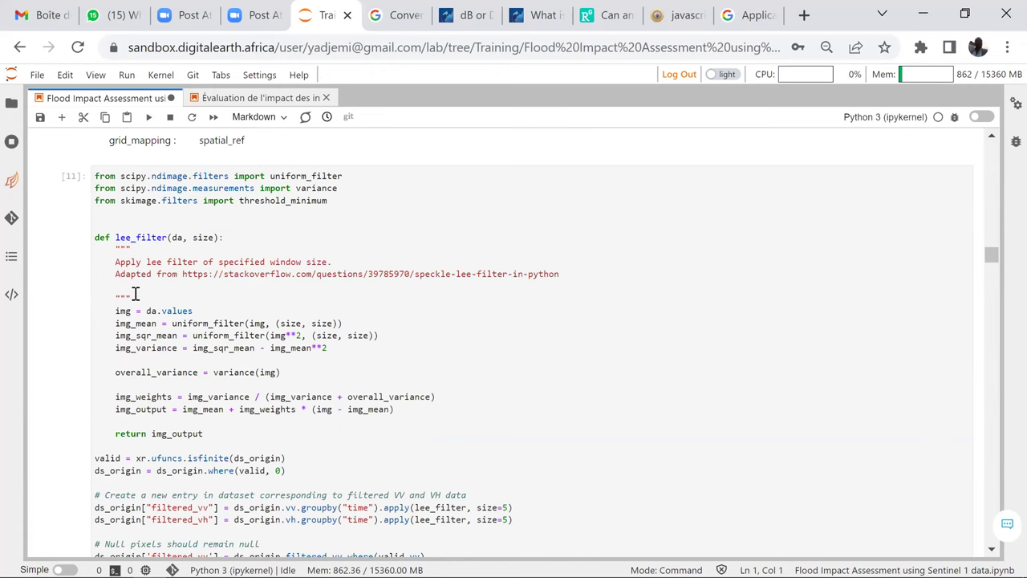
pyautogui.scroll(1, 81, 305)
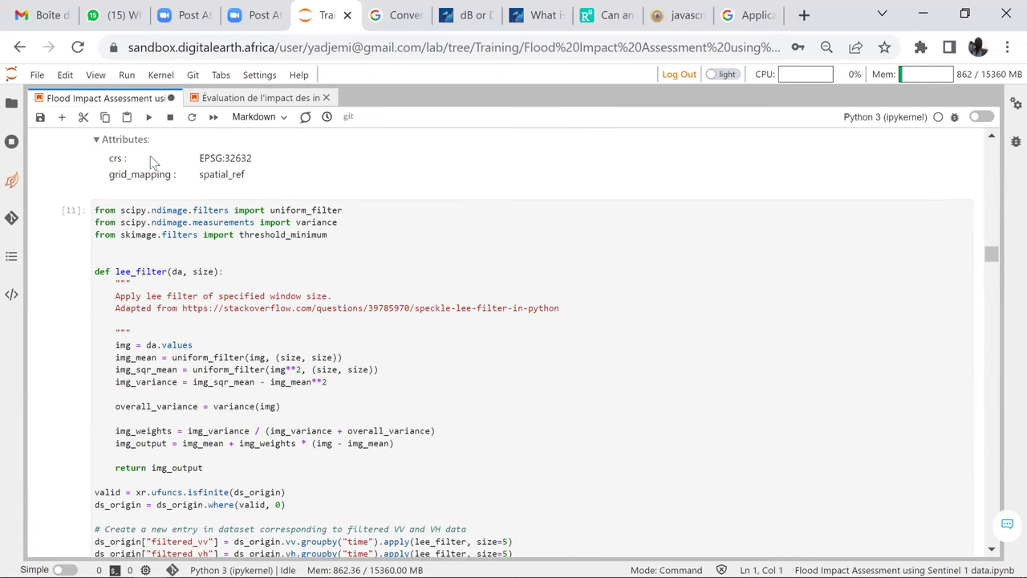
# Render the Markdown cell on converting digital numbers to decibels and review the Lee filter code and the conversion formula.
pyautogui.hotkey('shift', 'Return')
pyautogui.scroll(3, 182, 314)
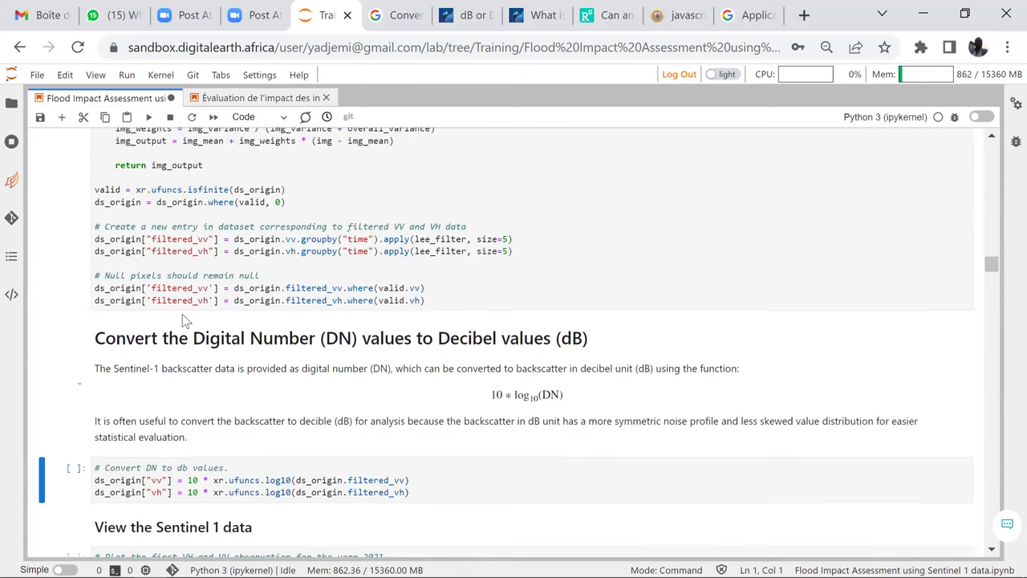
pyautogui.scroll(3, 180, 304)
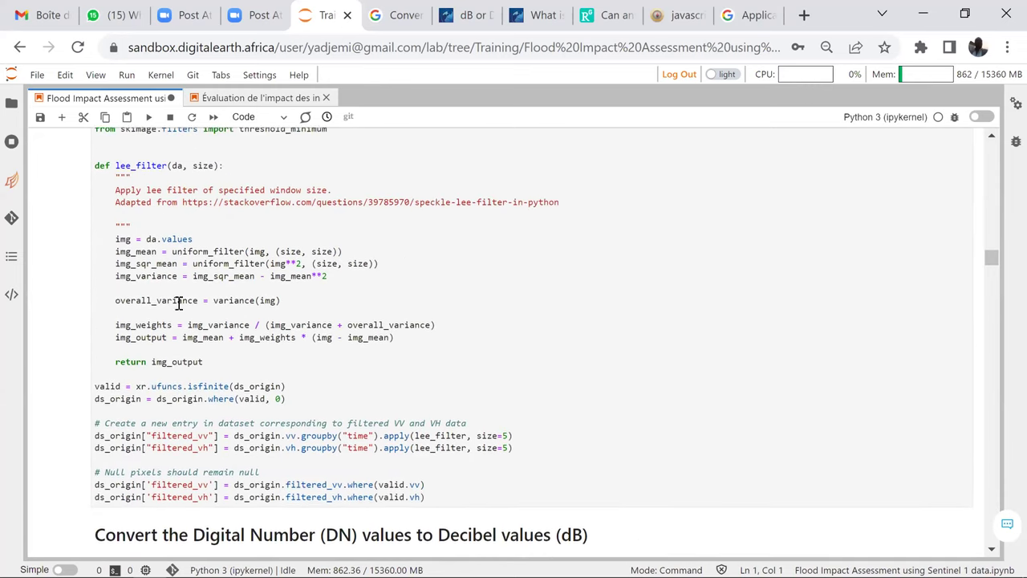
pyautogui.scroll(-3, 178, 303)
pyautogui.scroll(-2, 175, 307)
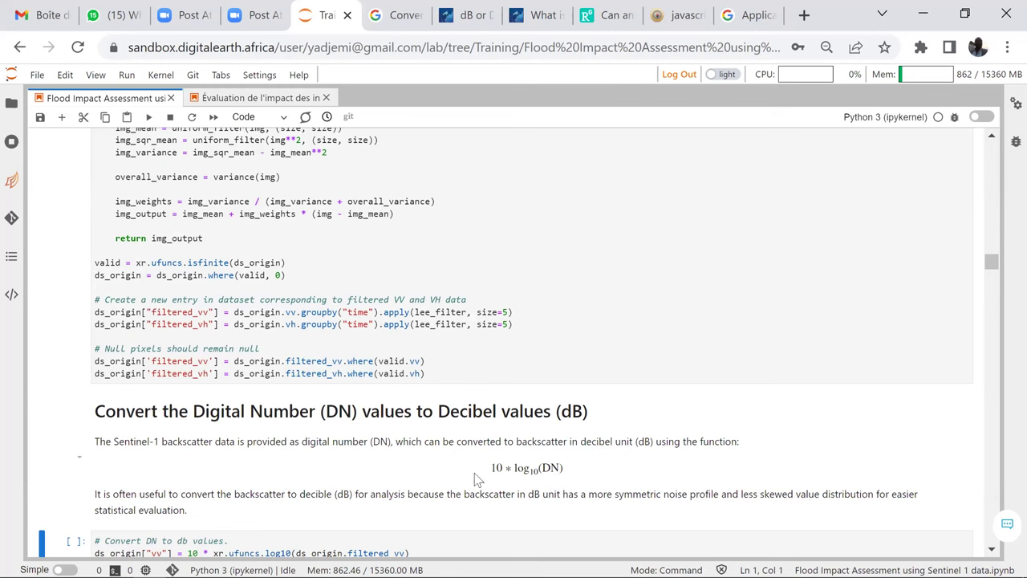
# Run the cell converting the filtered VV and VH values to dB, and plot the first VH and VV observation for 2021.
pyautogui.scroll(-2, 185, 502)
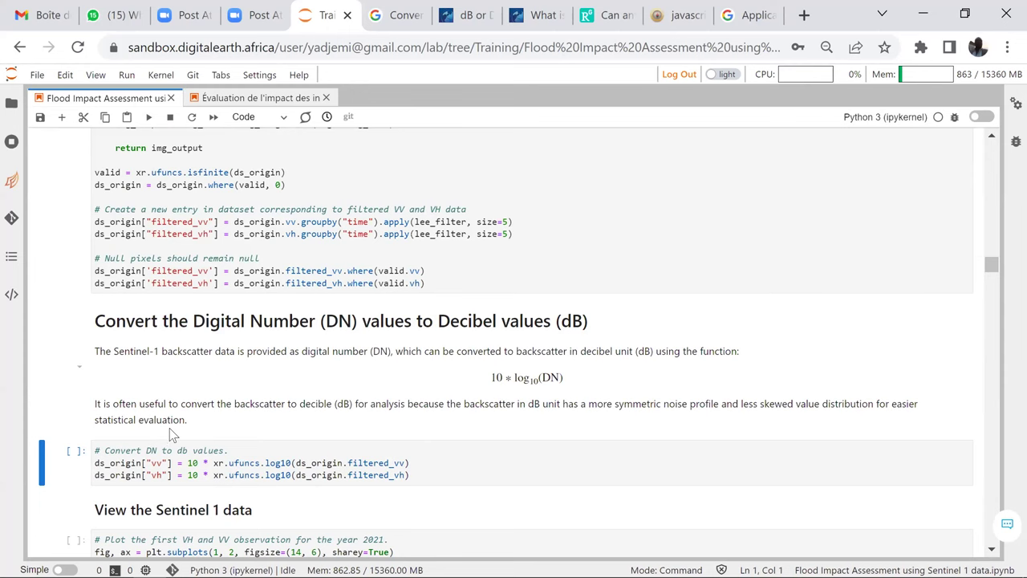
pyautogui.scroll(-2, 170, 428)
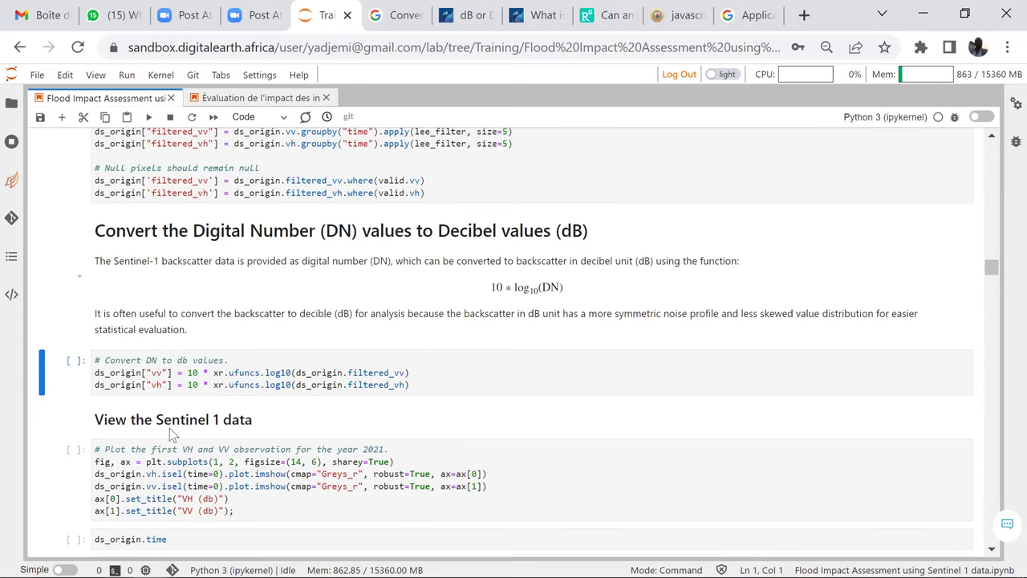
pyautogui.click(153, 118)
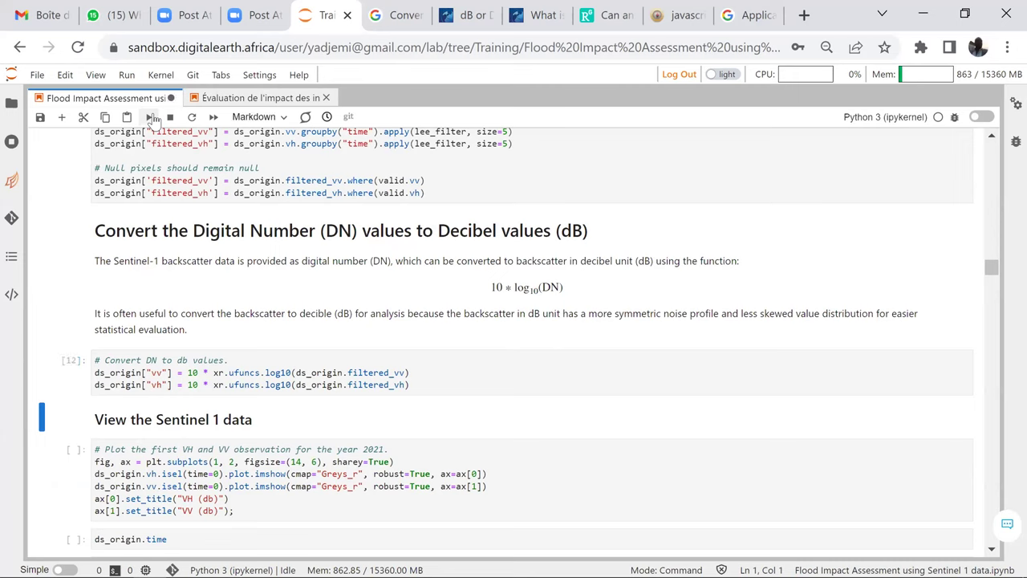
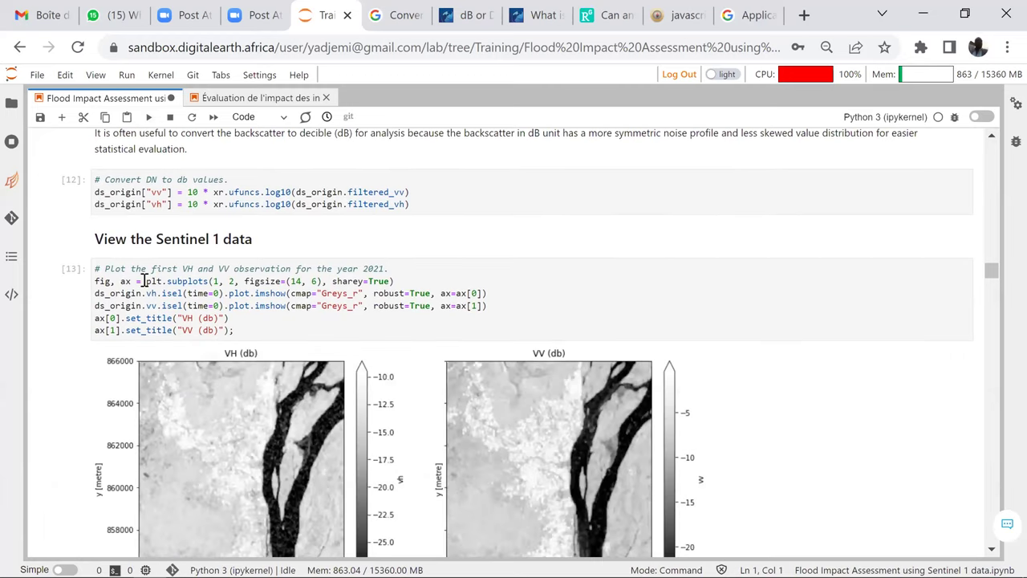
# Examine the VH and VV backscatter plots and read the upcoming cells down to the SAR polarization selection section.
pyautogui.scroll(-1, 200, 294)
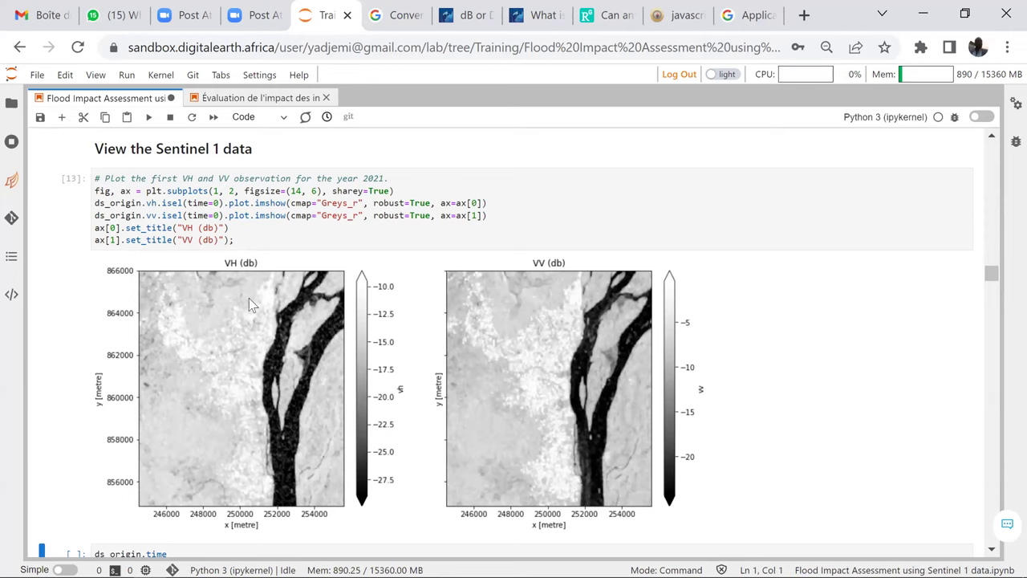
pyautogui.scroll(4, 250, 300)
pyautogui.scroll(-5, 256, 305)
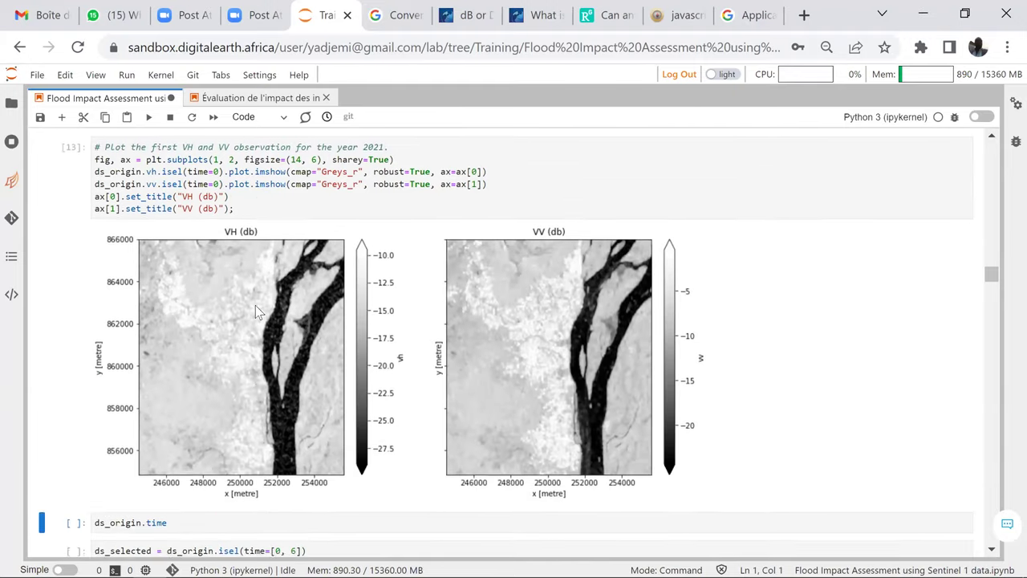
pyautogui.scroll(-5, 256, 305)
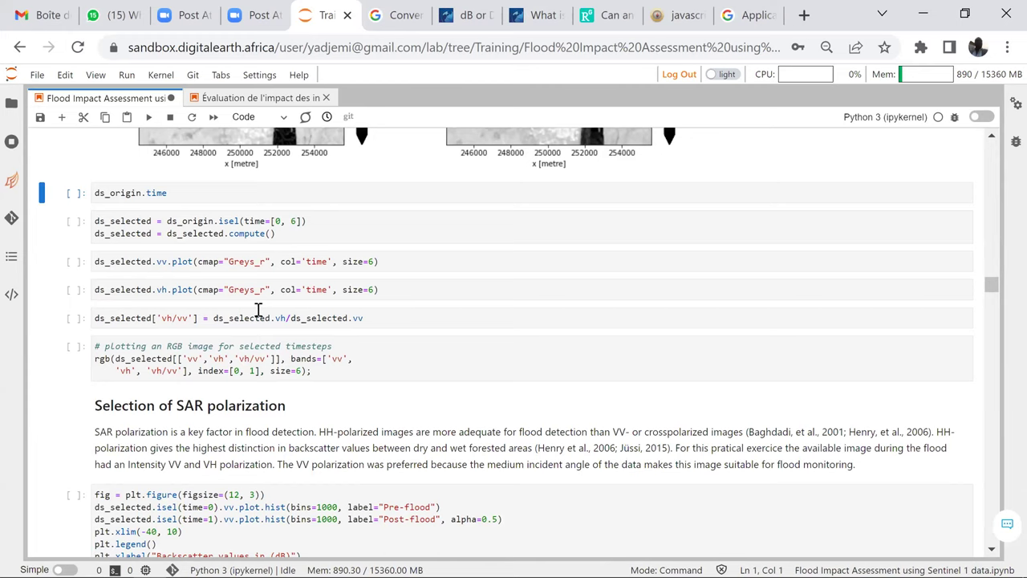
pyautogui.scroll(1, 257, 309)
pyautogui.scroll(-1, 257, 309)
pyautogui.scroll(-1, 309, 460)
pyautogui.scroll(-2, 309, 459)
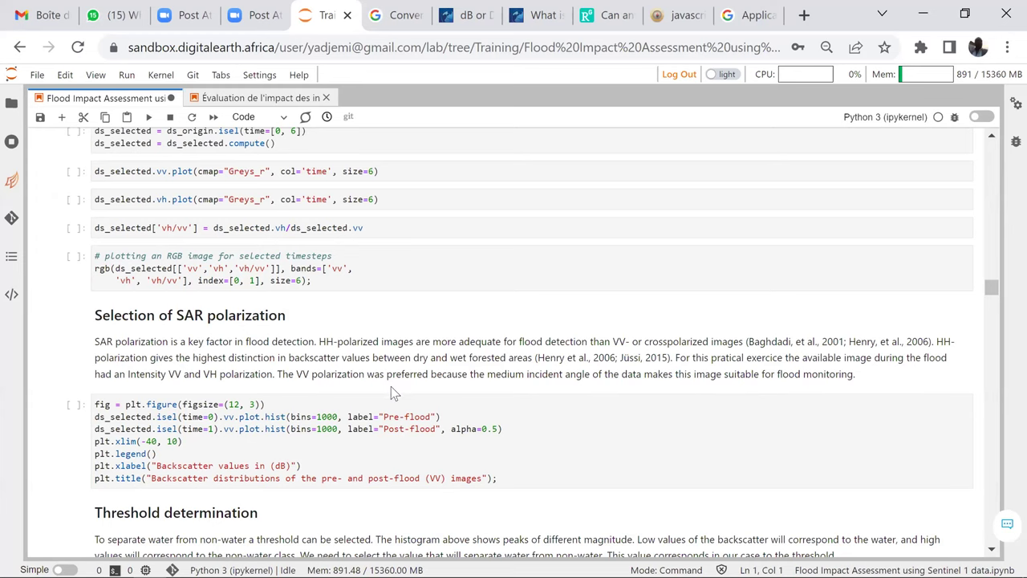
pyautogui.scroll(10, 391, 386)
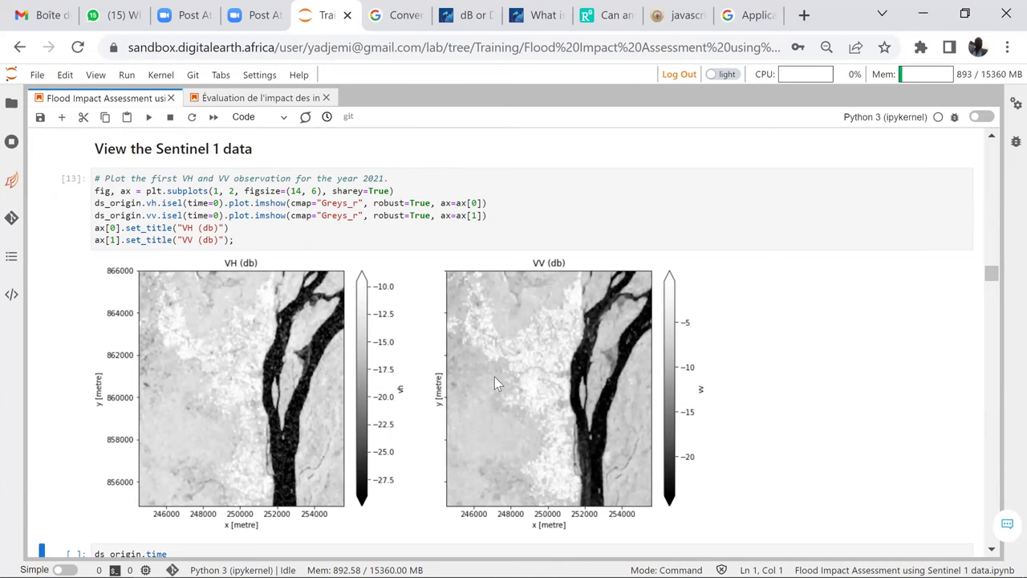
# Run the ds_origin.time cell to list the acquisition dates, and run the cell that selects and computes time steps 0 and 6.
pyautogui.scroll(-1, 490, 374)
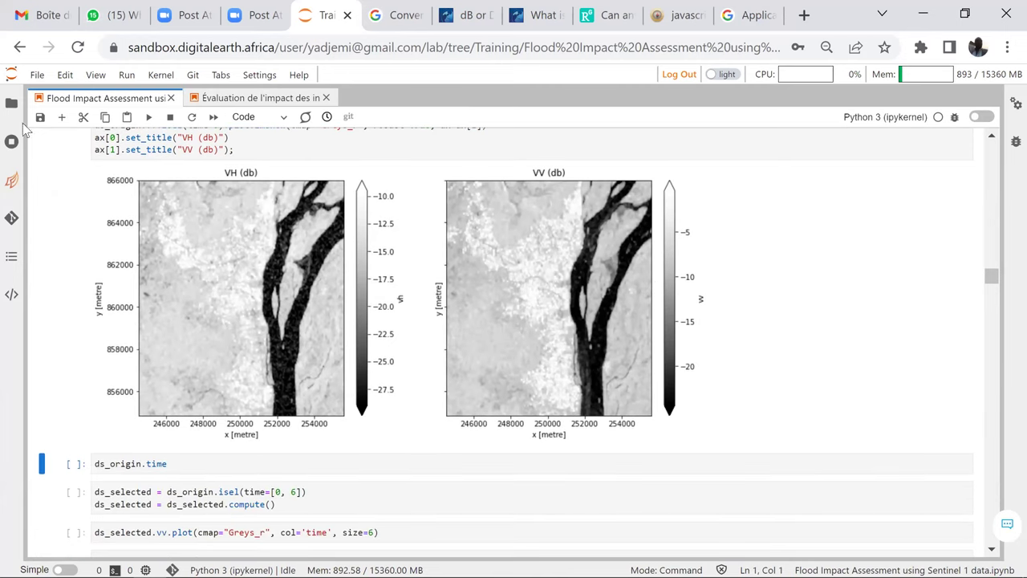
pyautogui.click(148, 116)
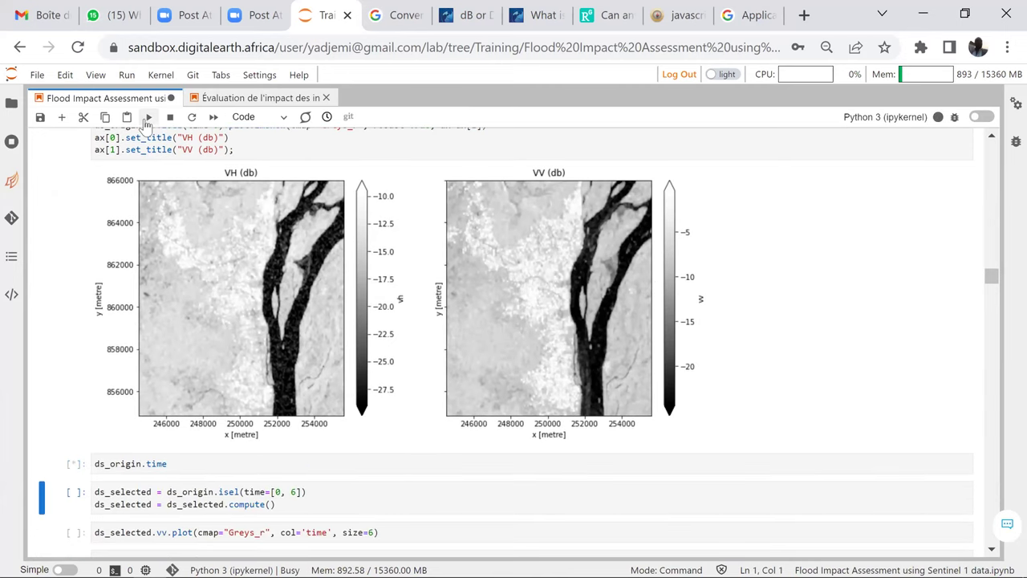
pyautogui.click(148, 117)
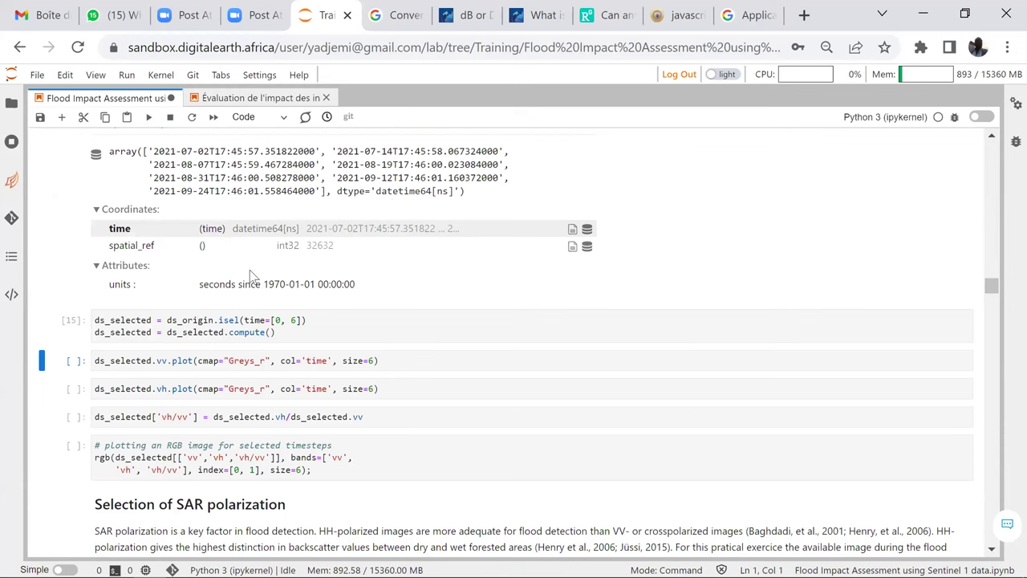
pyautogui.scroll(2, 230, 294)
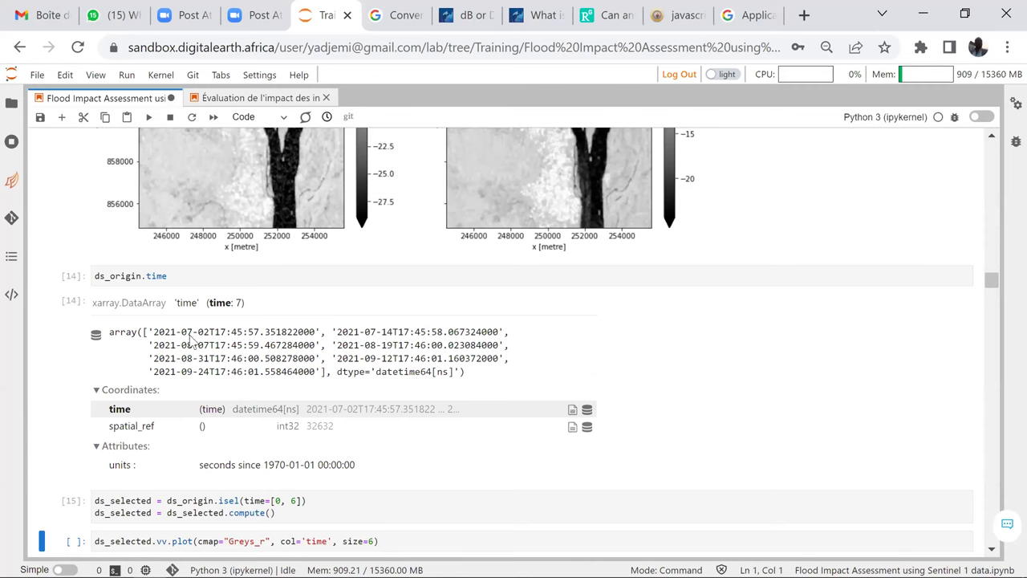
pyautogui.scroll(-1, 156, 320)
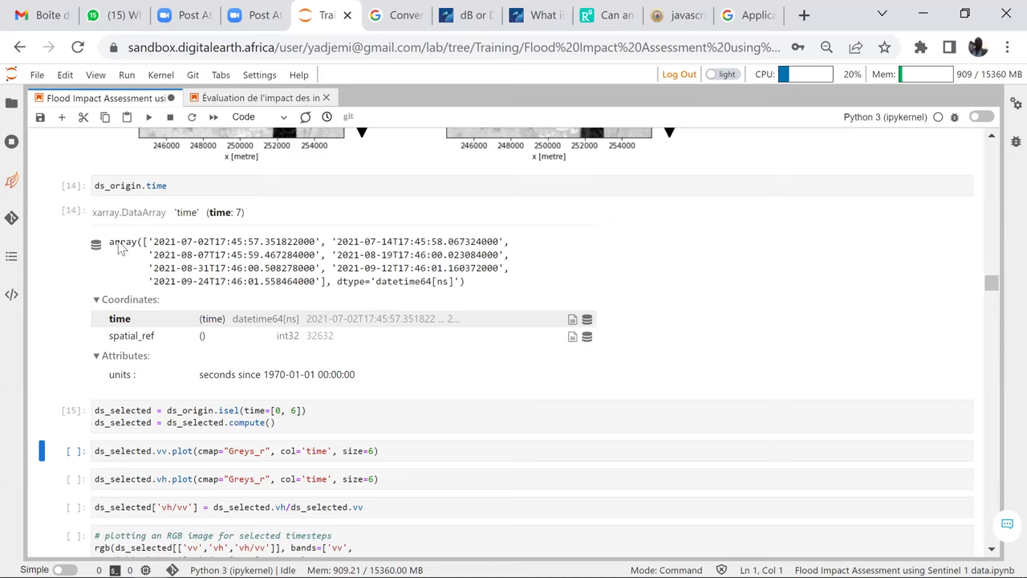
# Run the VV and VH plot cells for the two selected dates and compare the VV images of July and September.
pyautogui.click(148, 117)
pyautogui.click(148, 117)
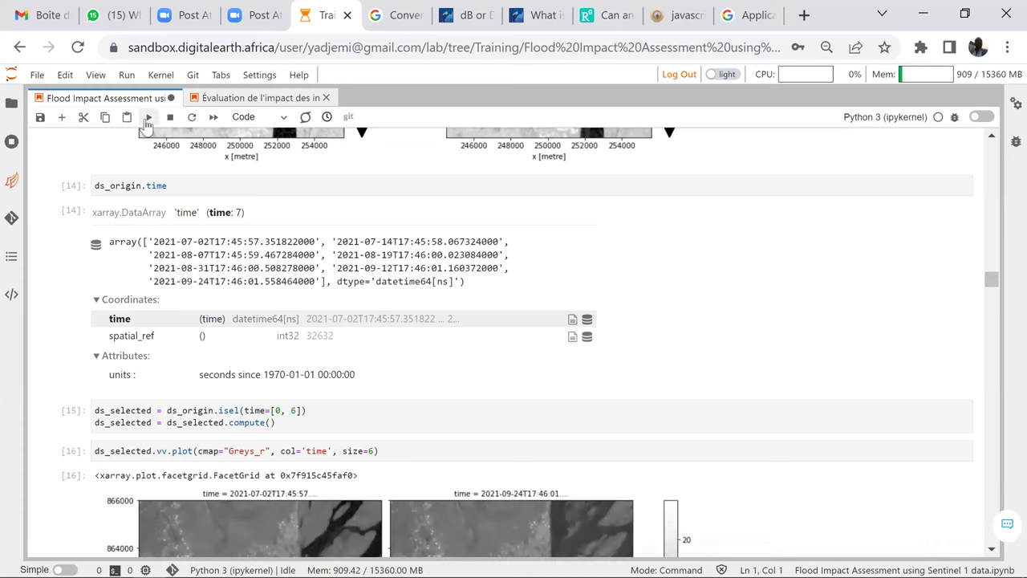
pyautogui.scroll(-2, 349, 461)
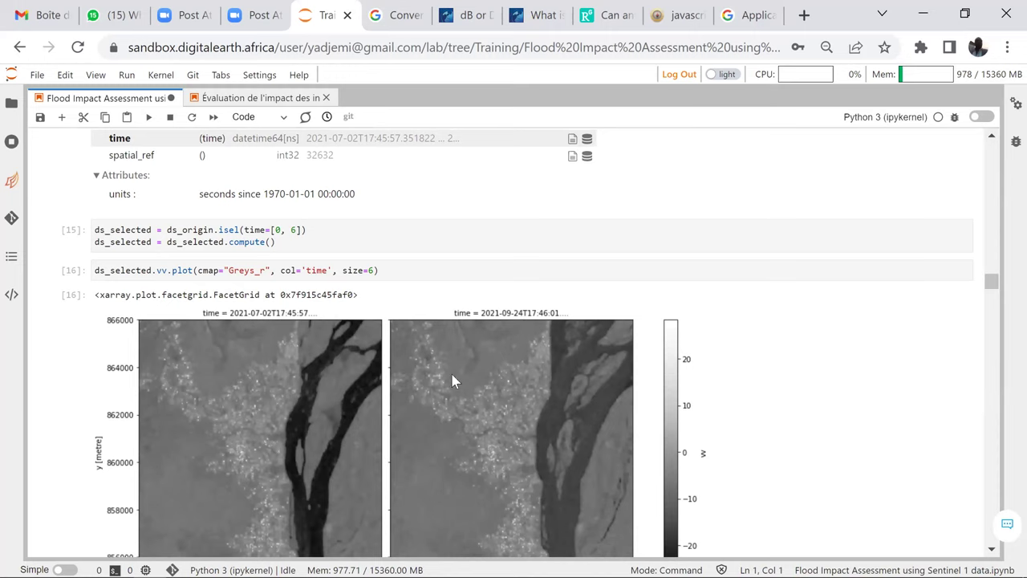
pyautogui.scroll(-1, 410, 394)
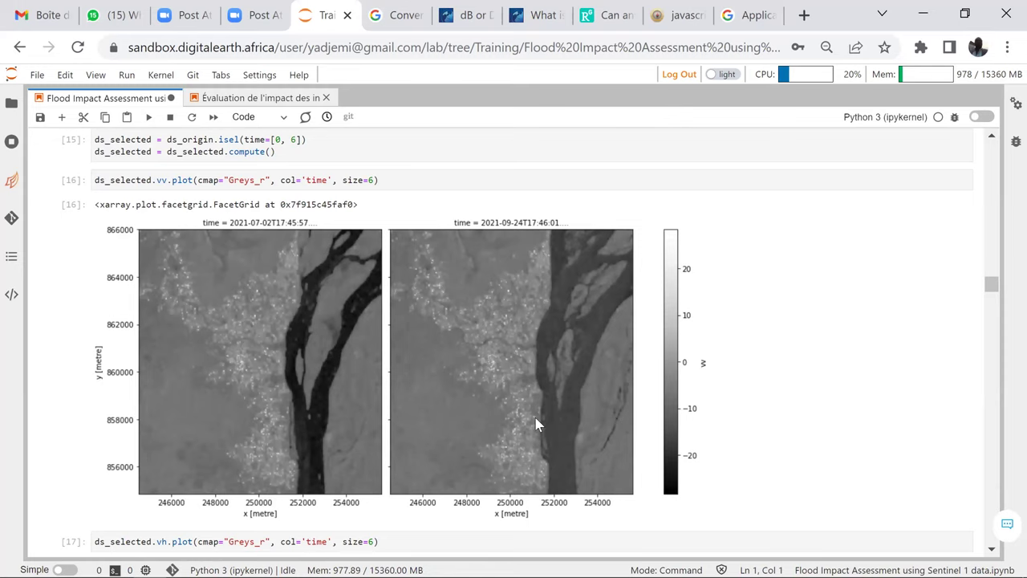
pyautogui.scroll(1, 304, 421)
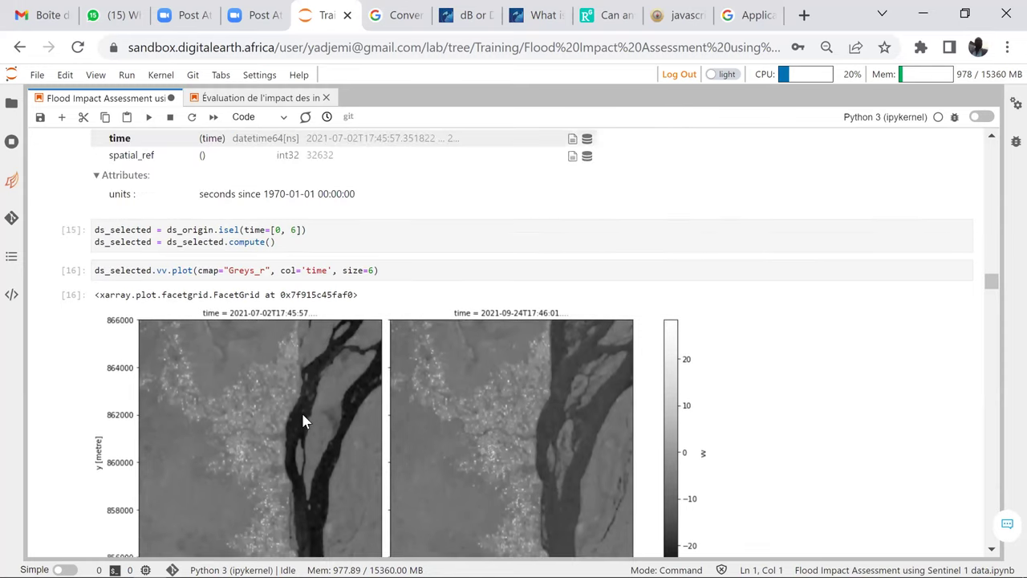
pyautogui.scroll(-1, 91, 408)
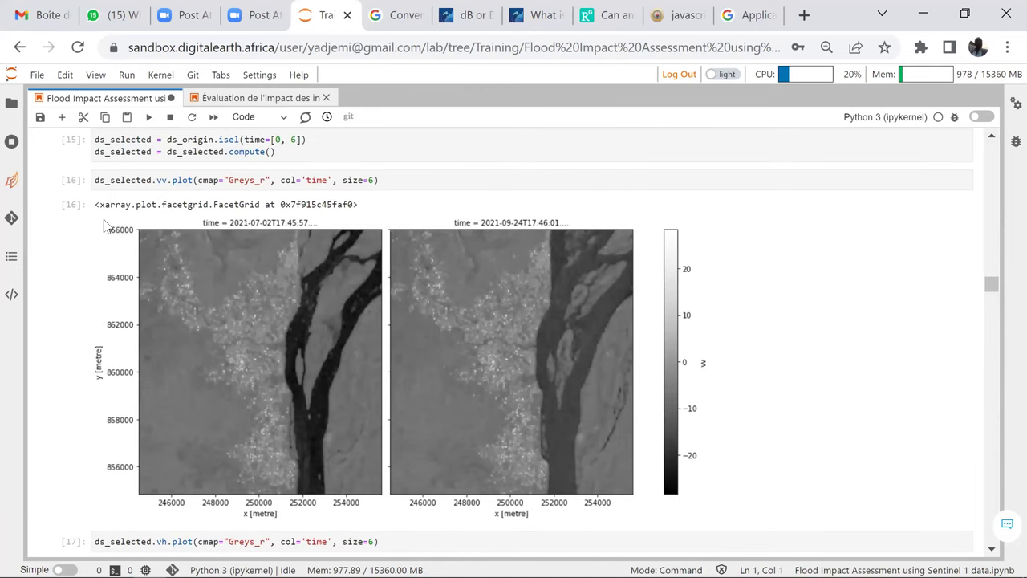
# Run the cell computing the vh/vv band and plot the RGB images of vv, vh and vh/vv for the selected time steps.
pyautogui.click(150, 118)
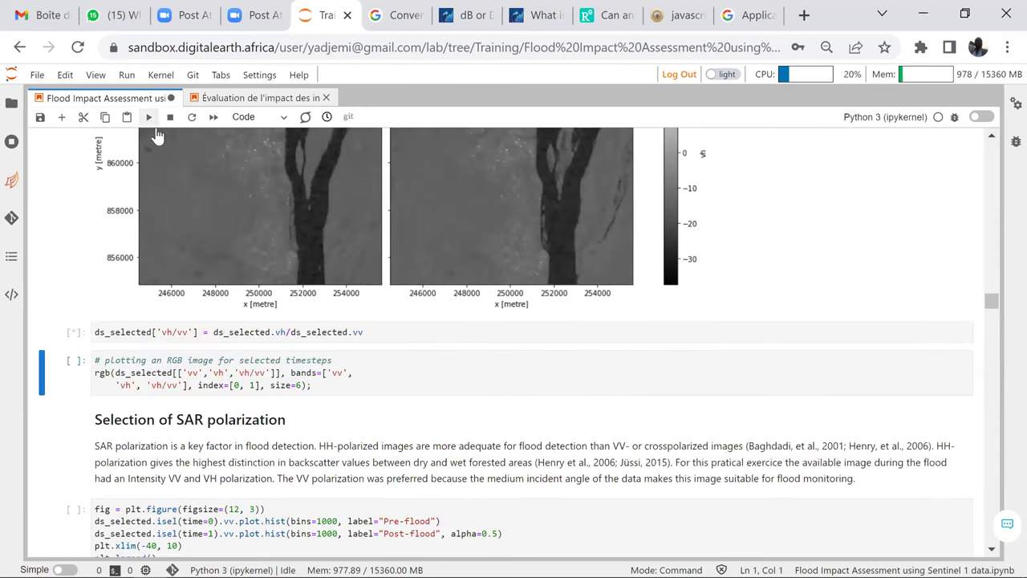
pyautogui.scroll(2, 264, 257)
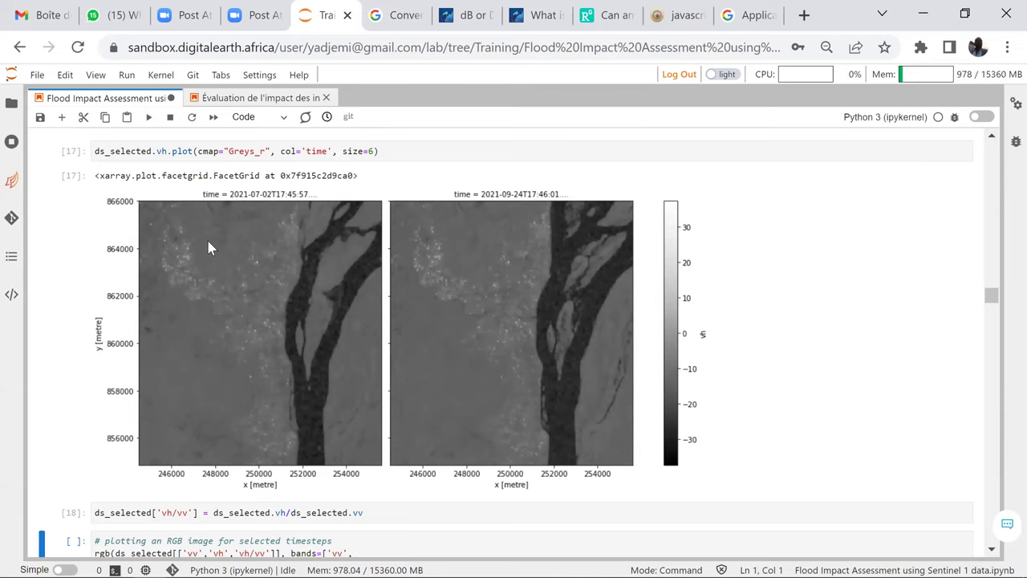
pyautogui.click(149, 118)
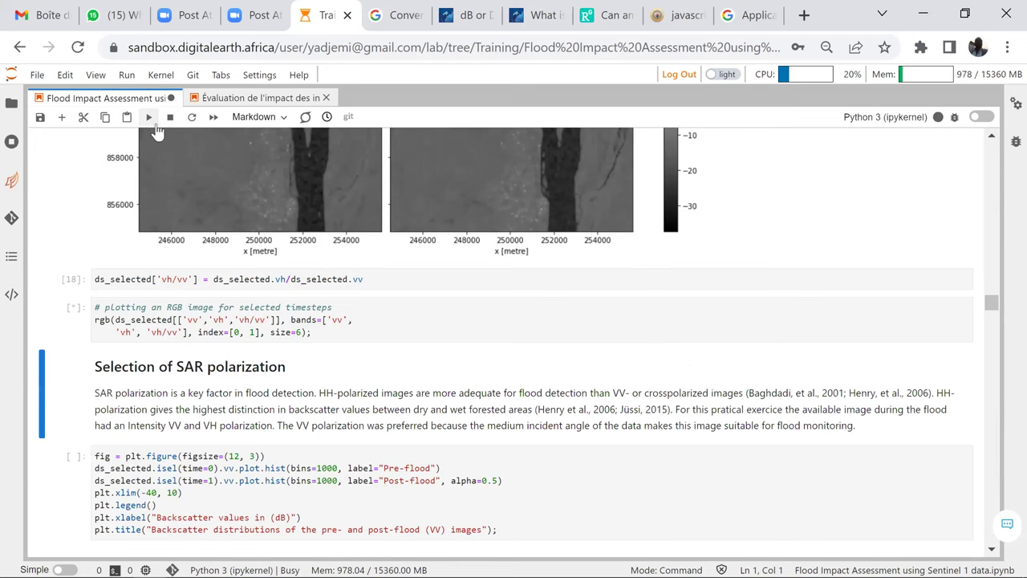
pyautogui.scroll(3, 312, 329)
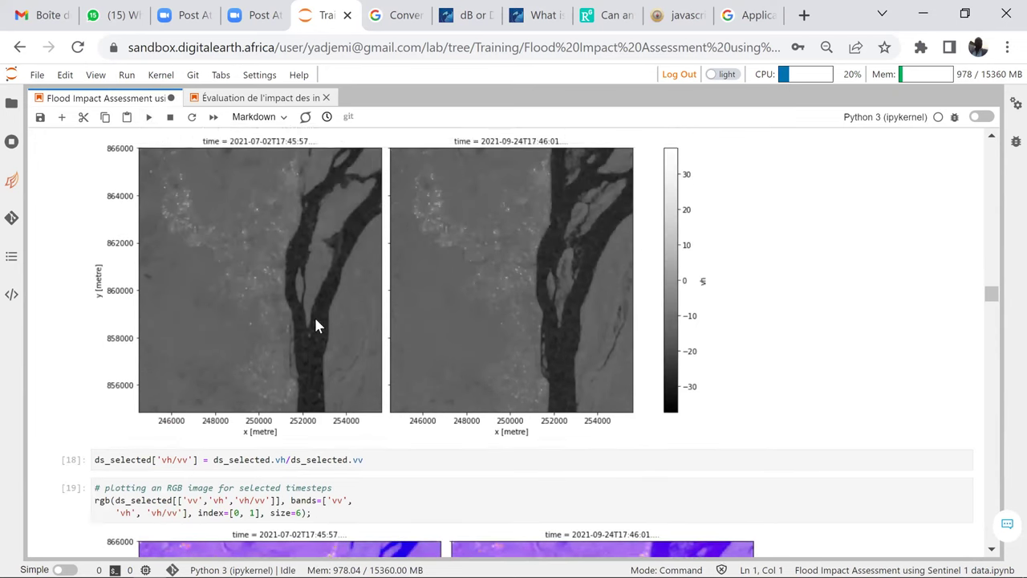
pyautogui.scroll(-1, 314, 325)
pyautogui.scroll(-3, 293, 361)
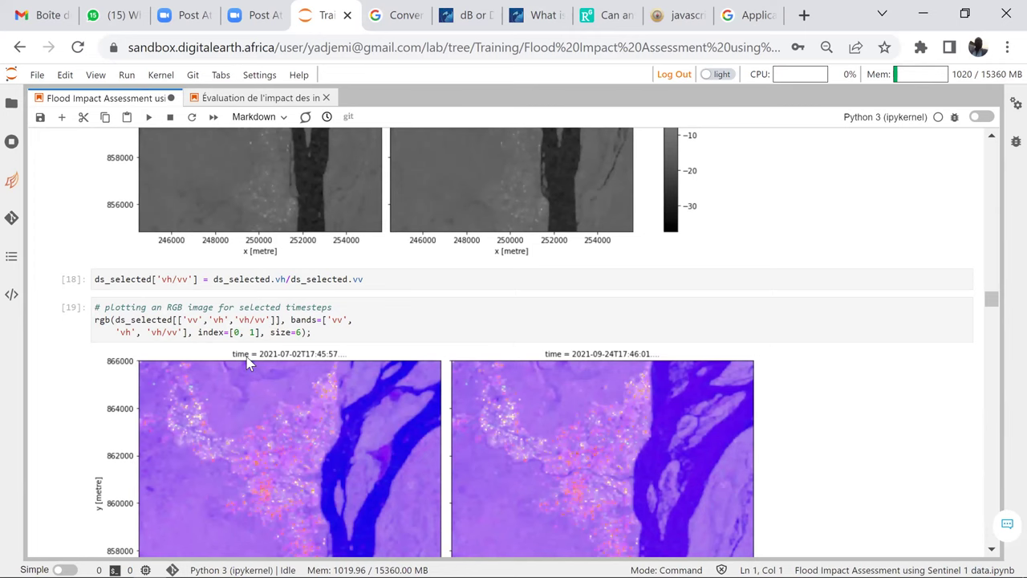
pyautogui.scroll(-1, 218, 341)
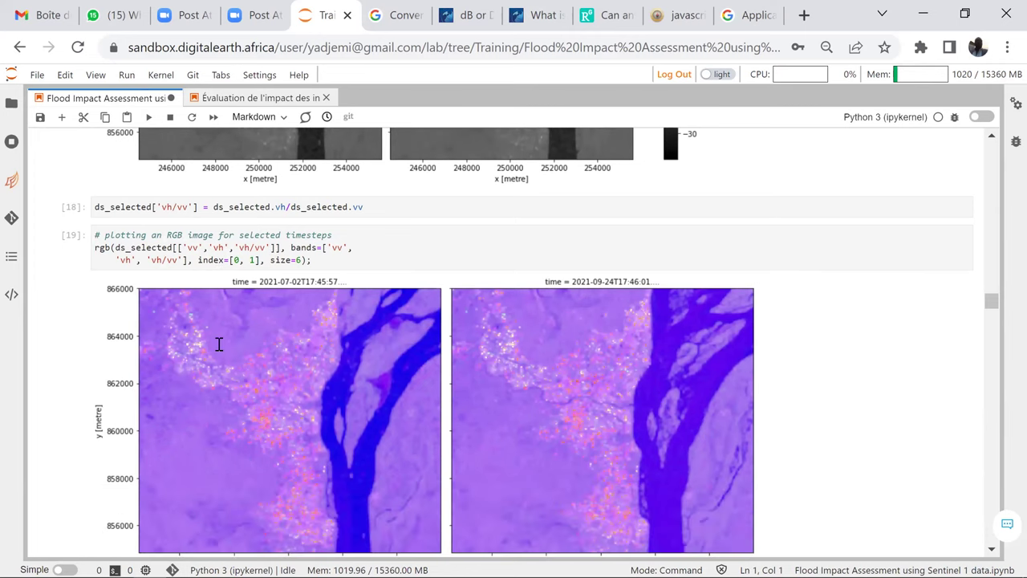
# Run the SAR polarization section to plot the pre- and post-flood VV backscatter histograms, and save the notebook.
pyautogui.click(148, 117)
pyautogui.click(148, 117)
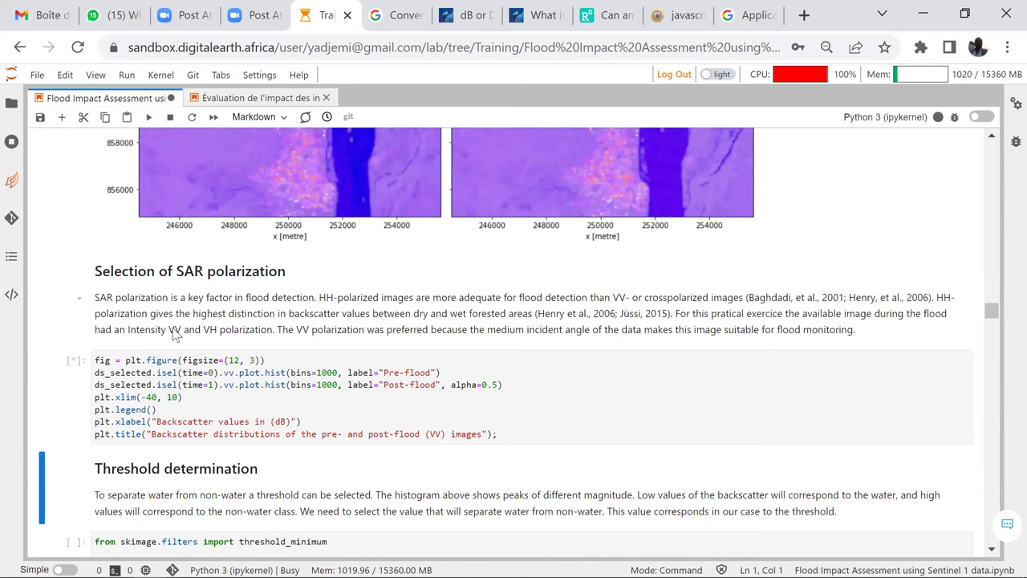
pyautogui.scroll(-1, 175, 335)
pyautogui.hotkey('ctrl', 's')
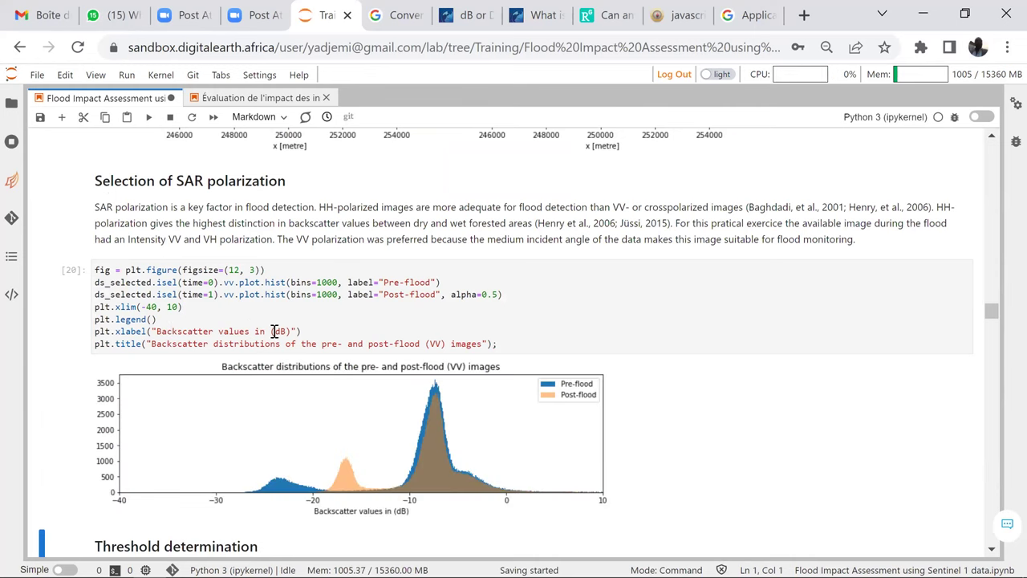
# Review the earlier backscatter plots against the VV histogram, and run the cell computing and printing threshold_vv with threshold_minimum.
pyautogui.scroll(7, 410, 289)
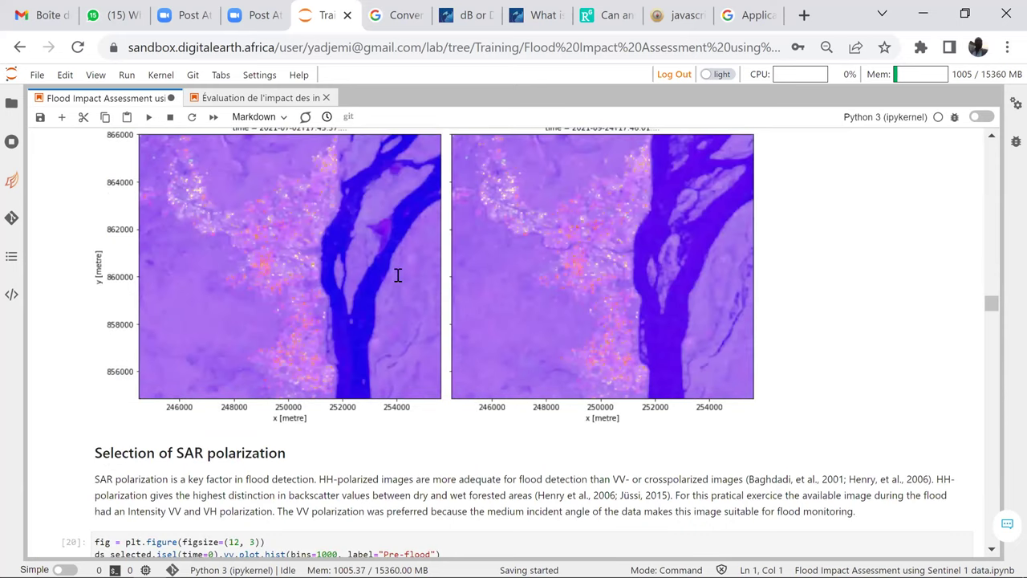
pyautogui.scroll(4, 433, 289)
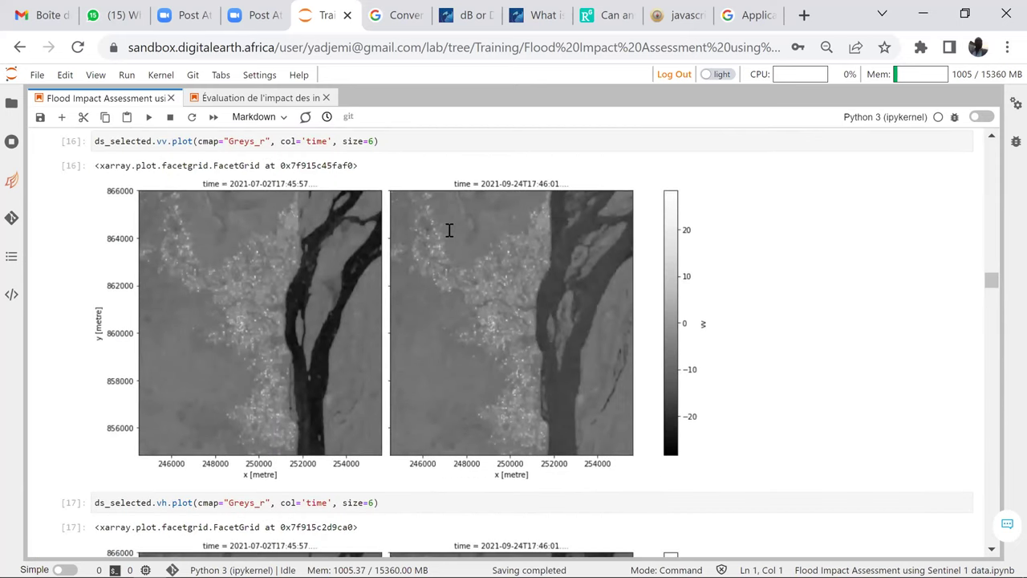
pyautogui.scroll(5, 492, 316)
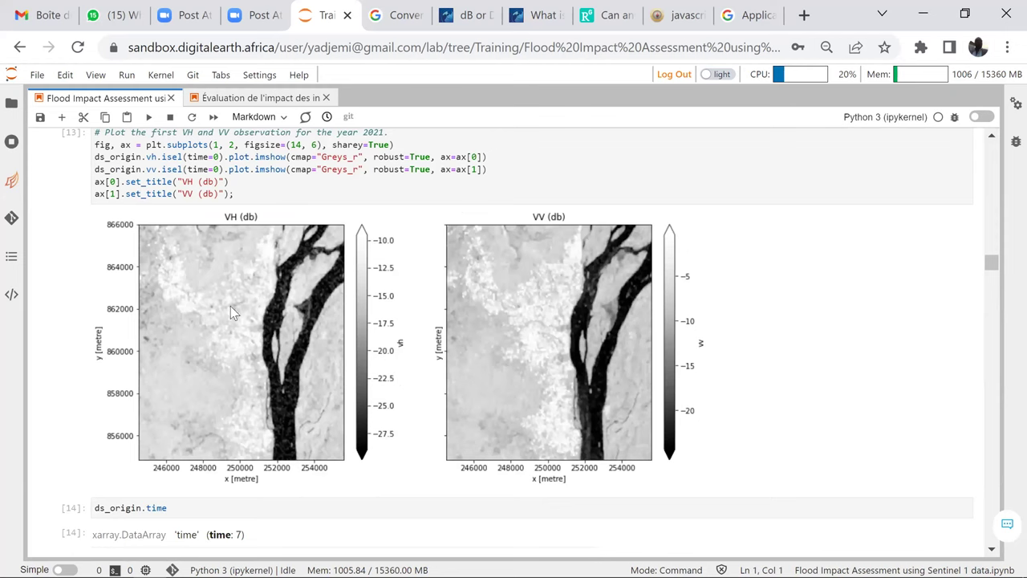
pyautogui.scroll(-9, 209, 321)
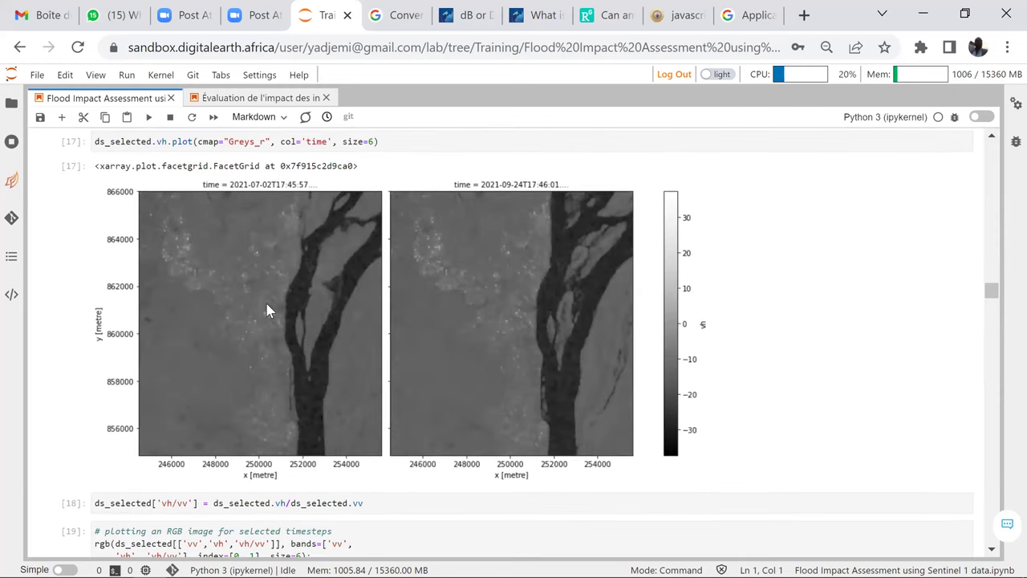
pyautogui.scroll(-9, 258, 318)
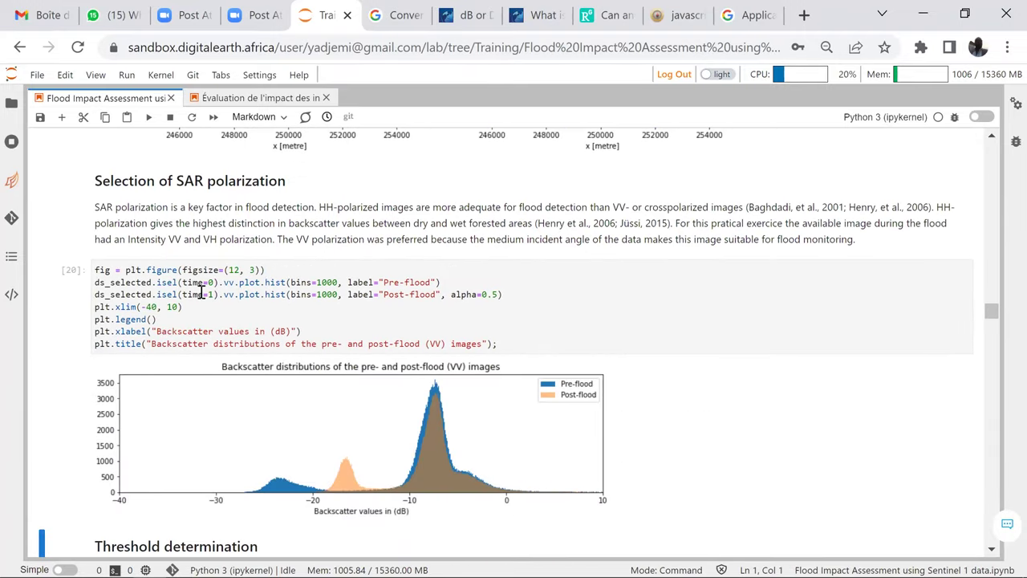
pyautogui.scroll(-1, 200, 290)
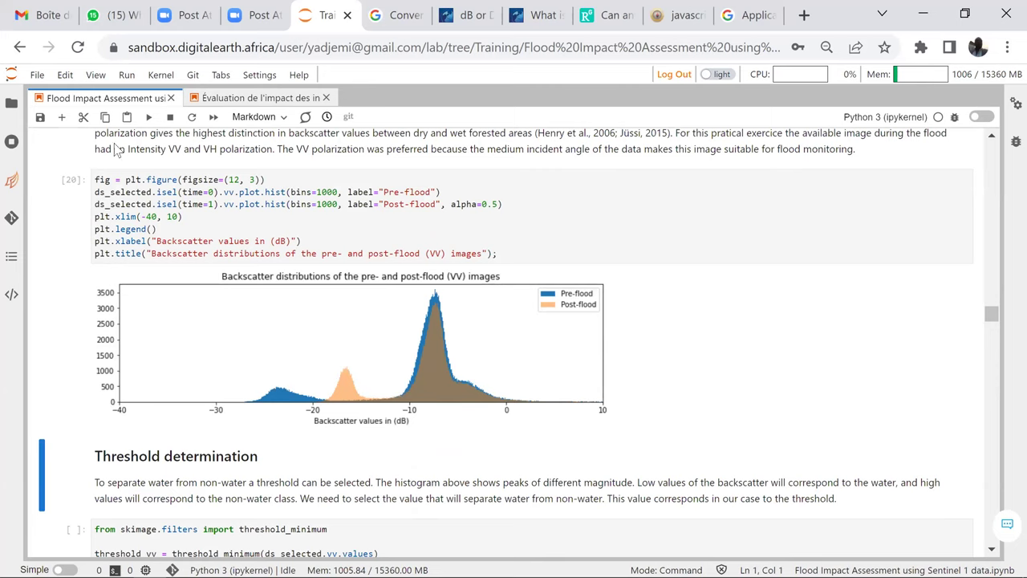
pyautogui.click(149, 117)
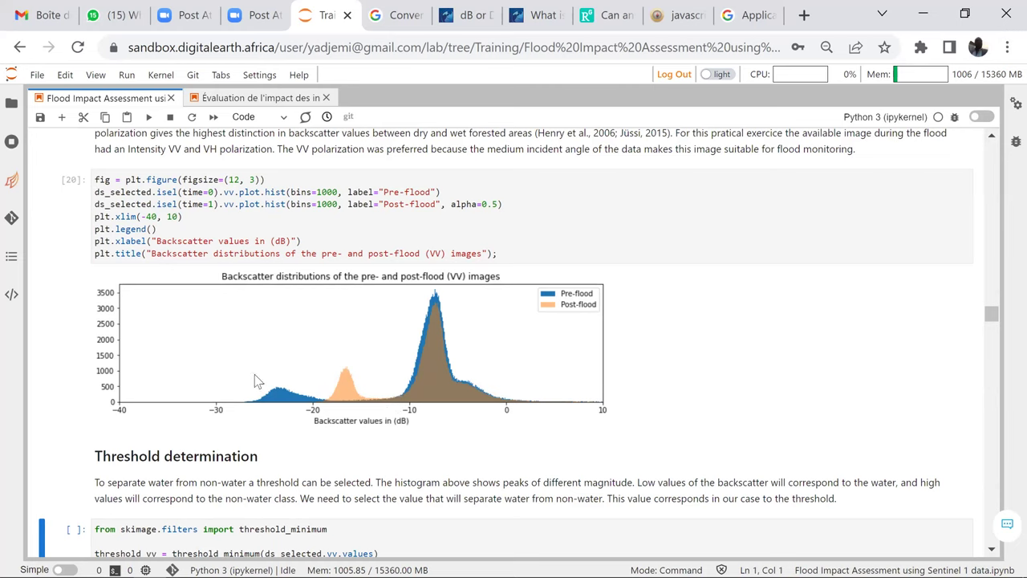
pyautogui.click(149, 118)
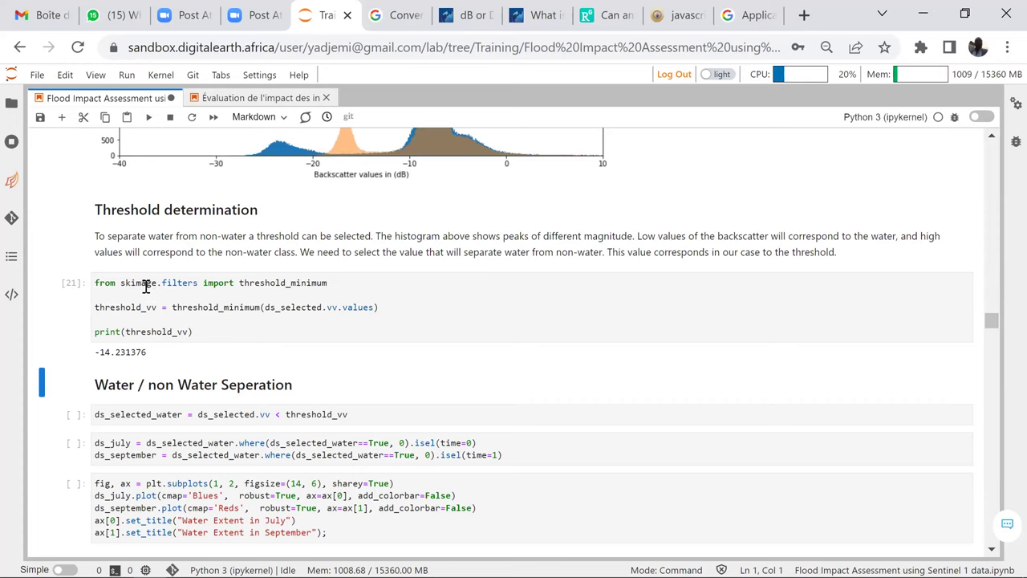
# Run the water/non-water separation cells using threshold_vv, and plot the water extents in July and September.
pyautogui.click(149, 117)
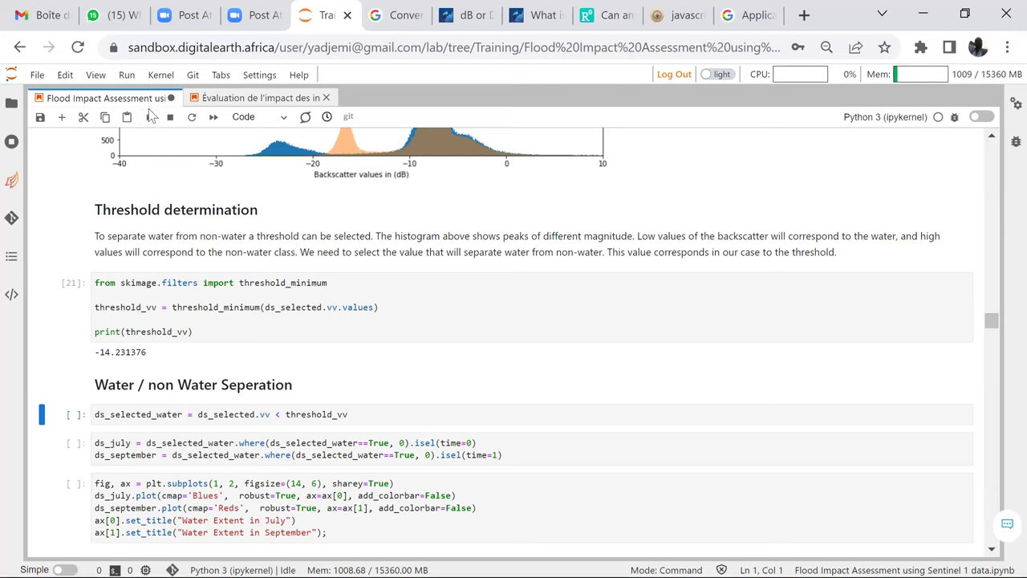
pyautogui.click(148, 117)
pyautogui.click(149, 118)
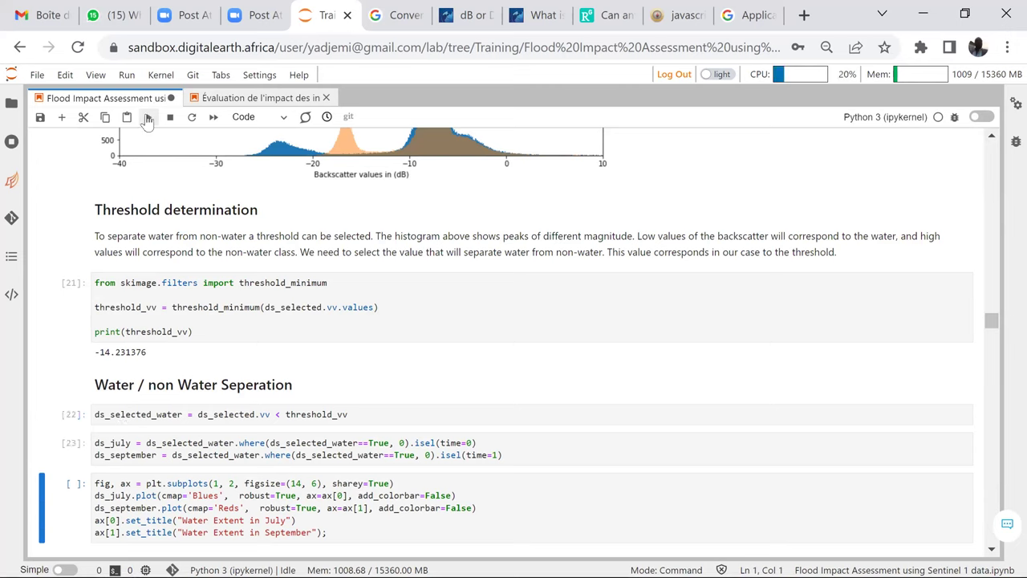
pyautogui.scroll(-3, 122, 393)
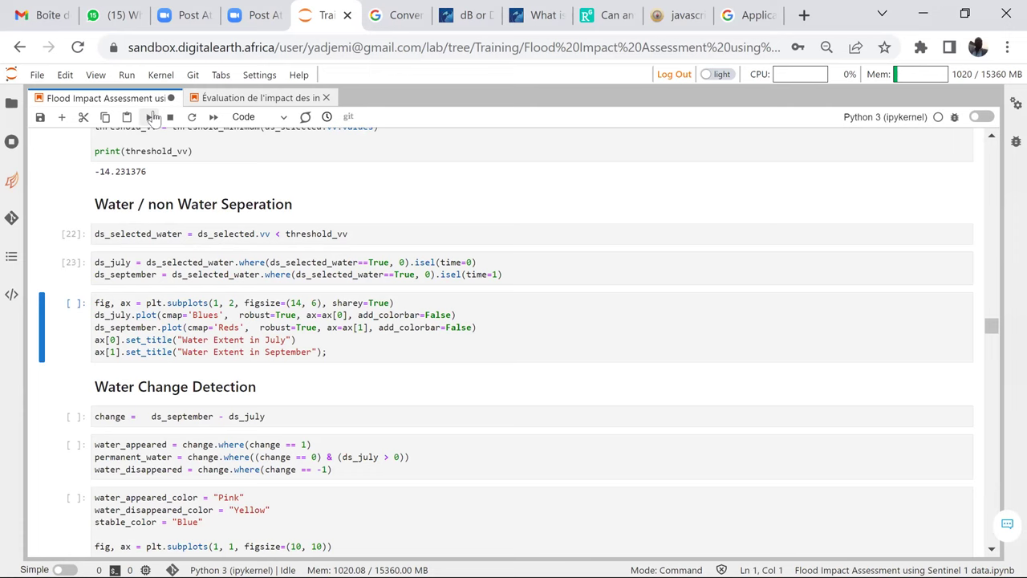
pyautogui.click(151, 117)
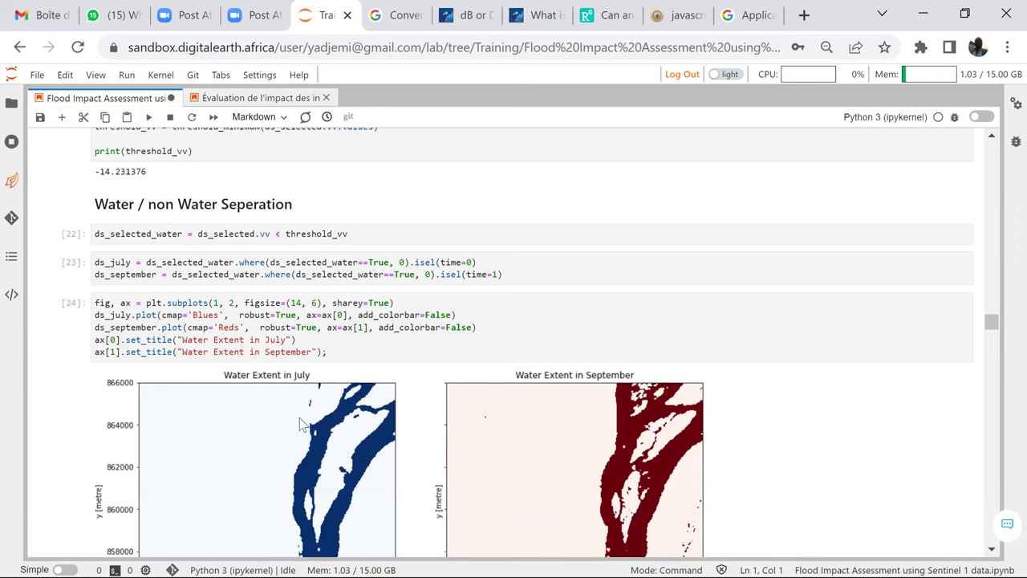
pyautogui.scroll(-2, 300, 418)
pyautogui.scroll(-2, 300, 418)
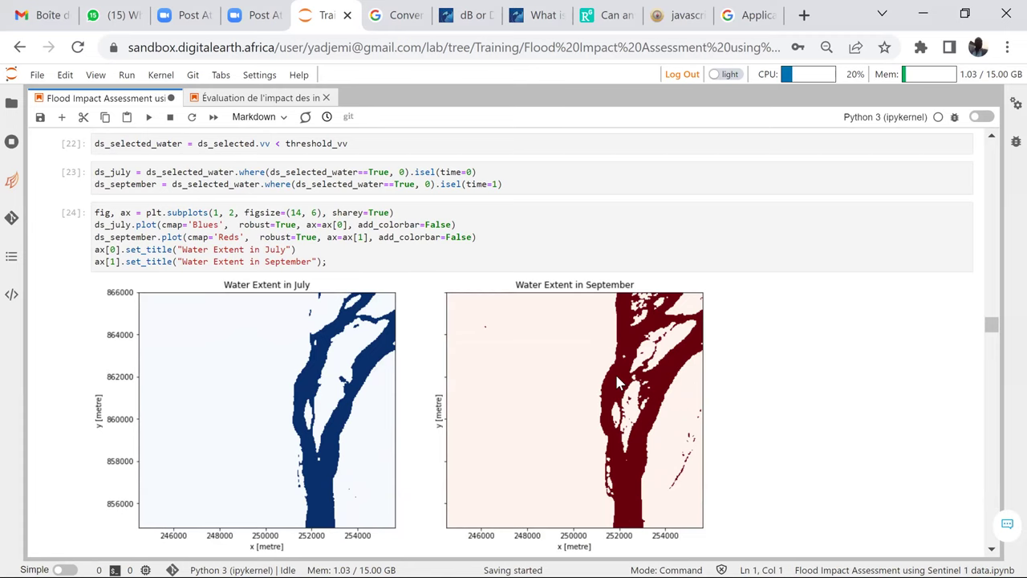
# Run the cells computing change as ds_september minus ds_july and classifying it into appeared, permanent and disappeared water.
pyautogui.click(150, 118)
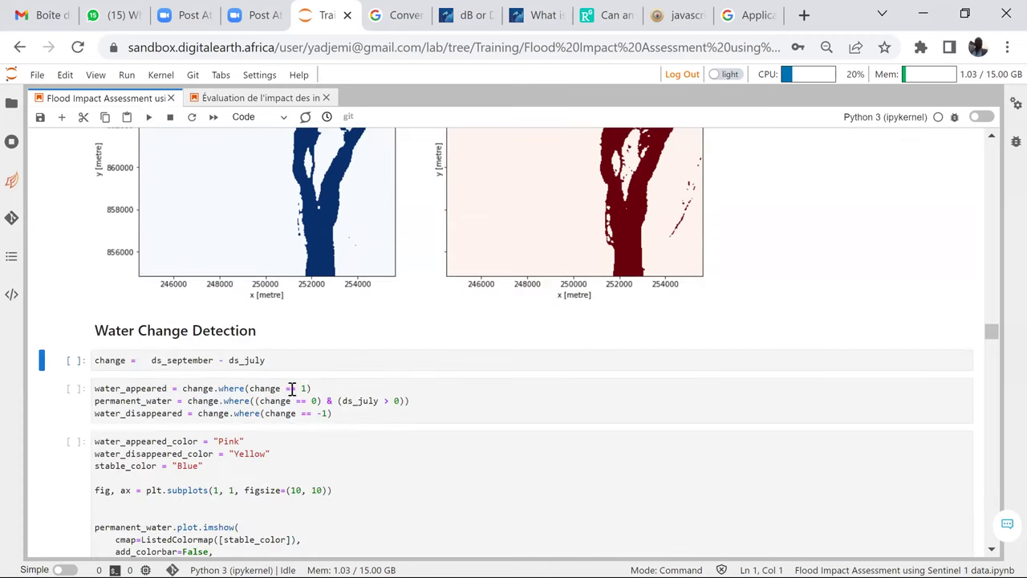
pyautogui.scroll(1, 280, 339)
pyautogui.scroll(3, 280, 339)
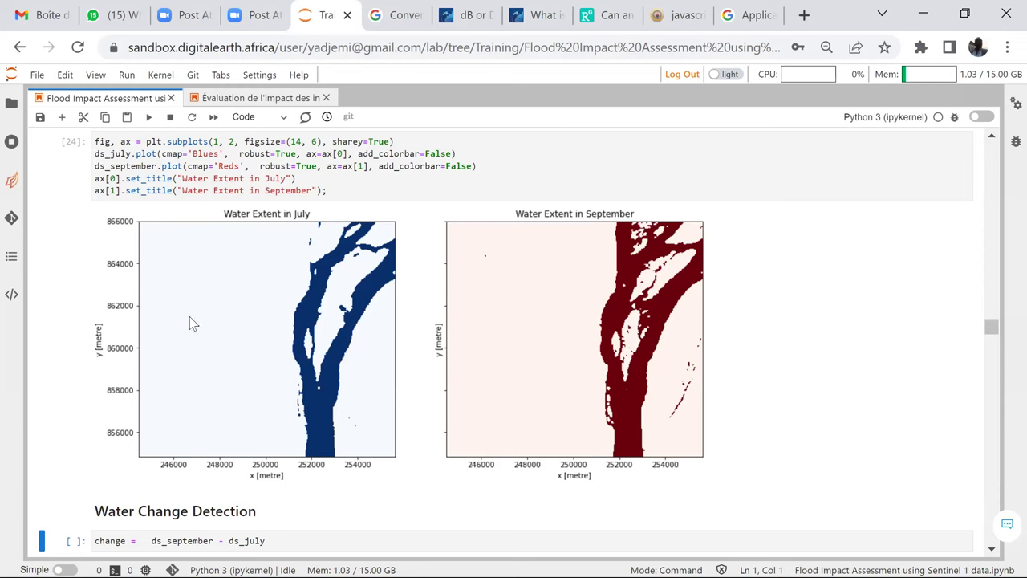
pyautogui.click(148, 117)
pyautogui.scroll(-1, 201, 291)
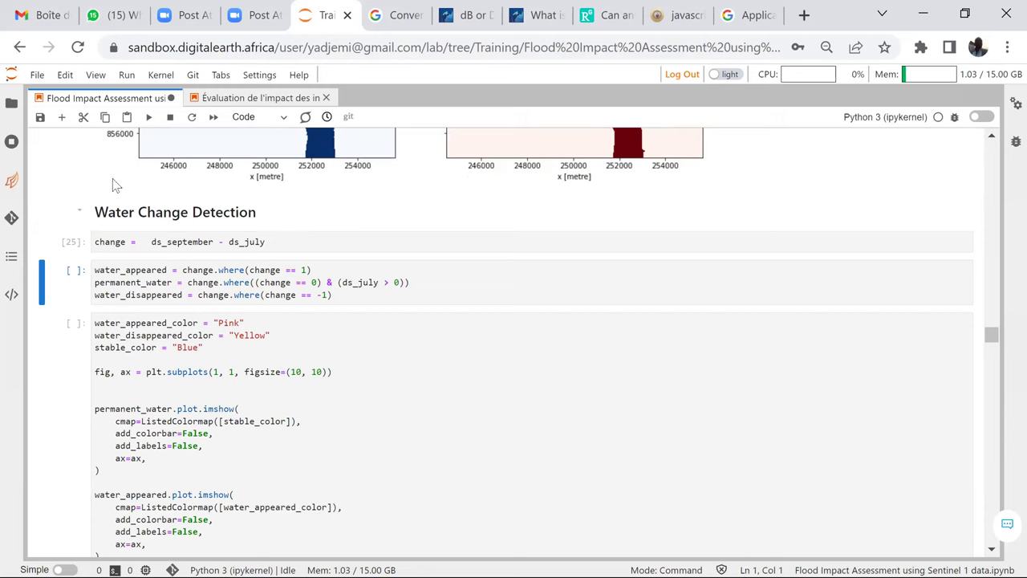
pyautogui.click(148, 118)
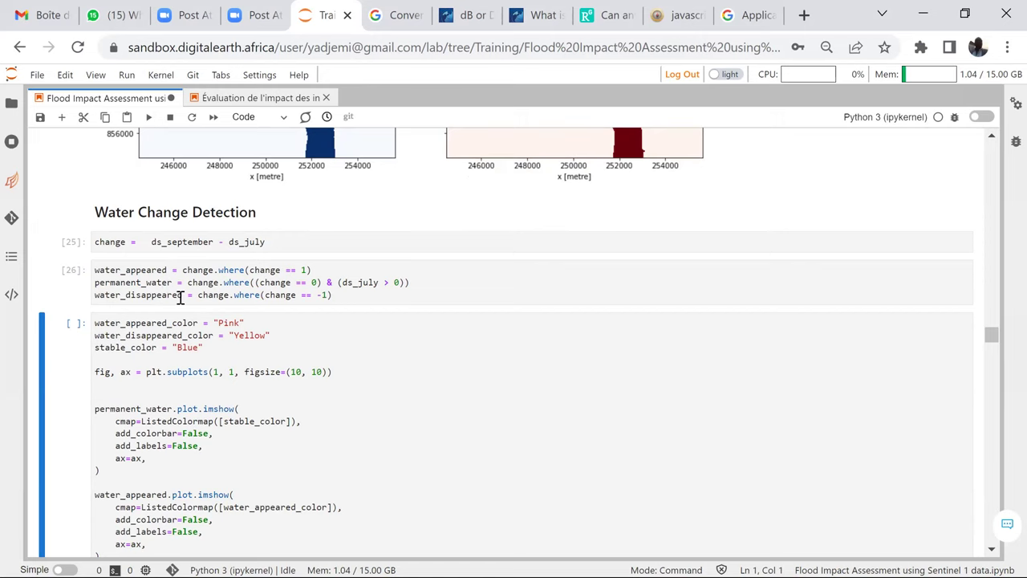
# Plot the Change in Water Extent map with pink, yellow and blue classes, and review the change detection code.
pyautogui.scroll(-2, 181, 297)
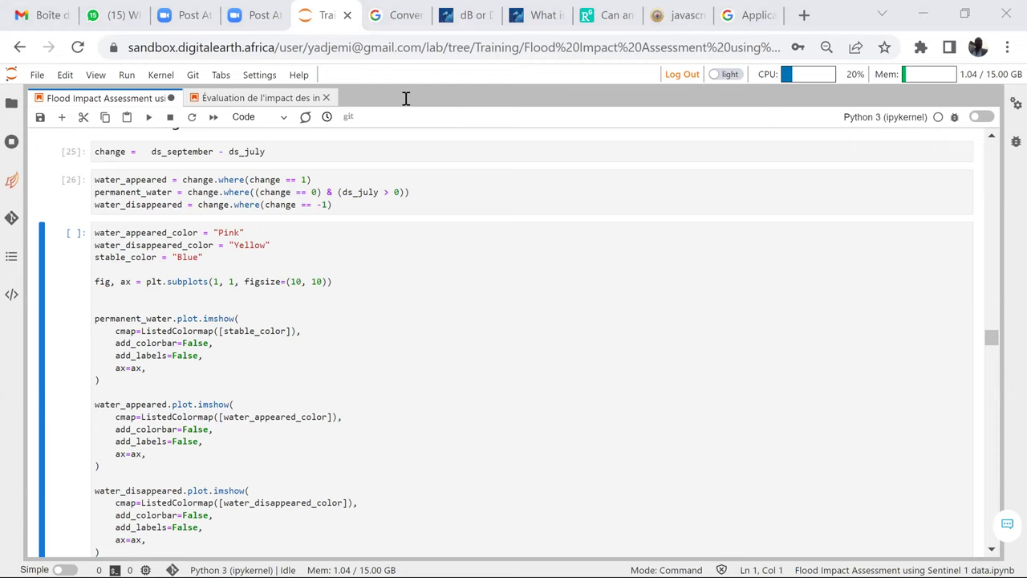
pyautogui.click(149, 117)
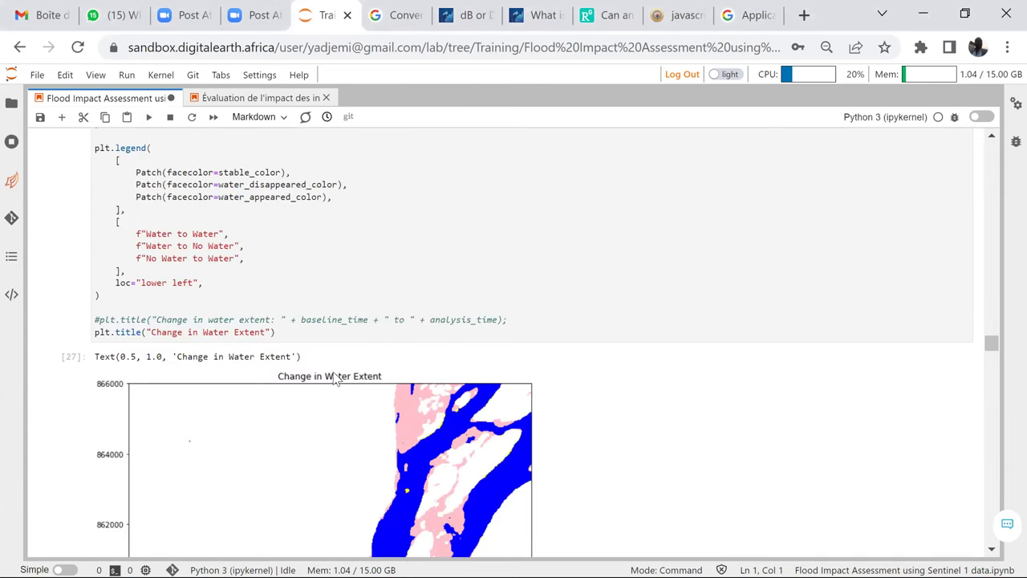
pyautogui.scroll(6, 307, 308)
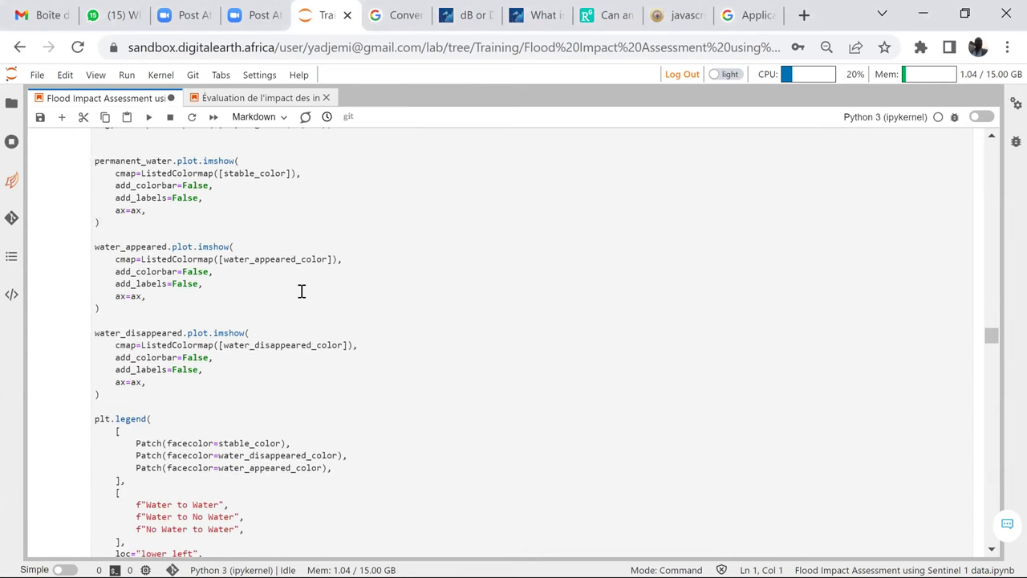
pyautogui.scroll(1, 301, 291)
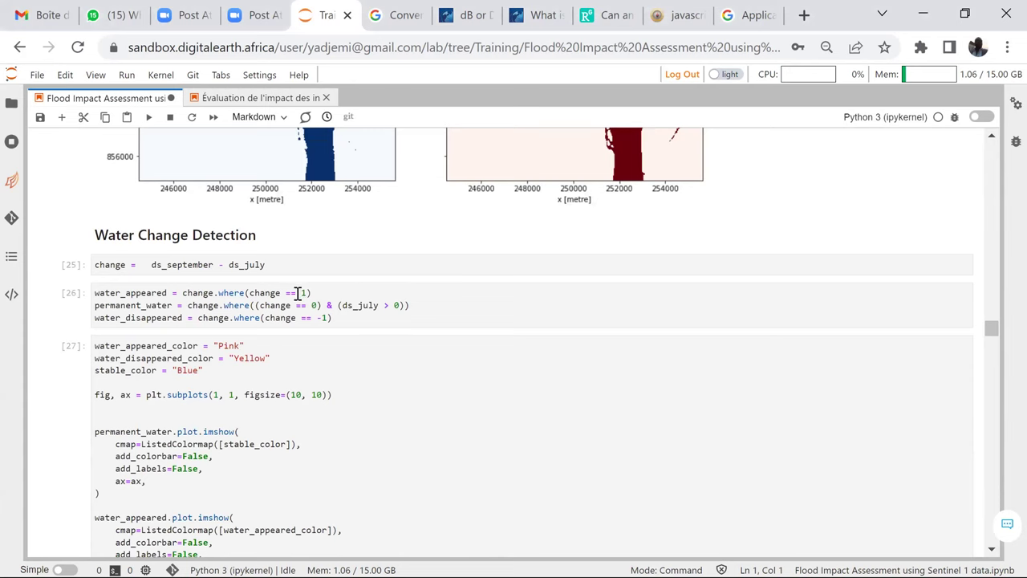
pyautogui.scroll(-7, 271, 328)
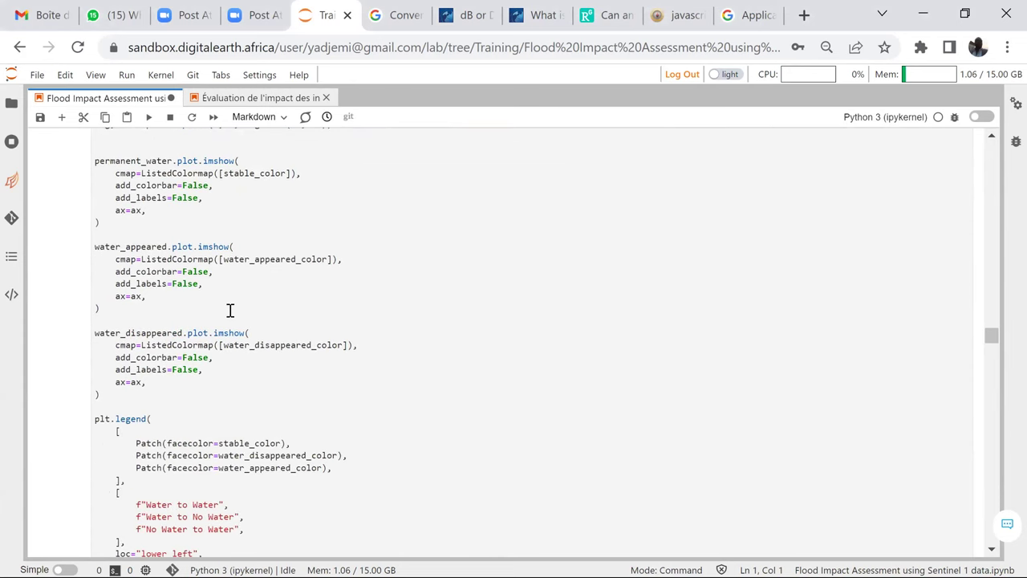
# Examine the legend code and the Change in Water Extent map, comparing the permanent, disappeared and newly appeared water areas.
pyautogui.scroll(-7, 222, 321)
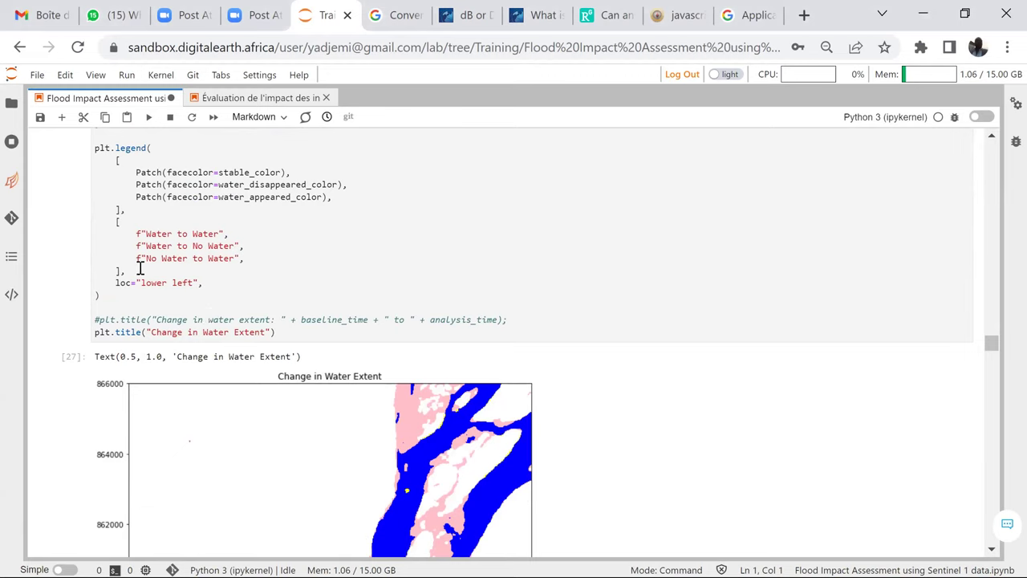
pyautogui.scroll(-3, 283, 270)
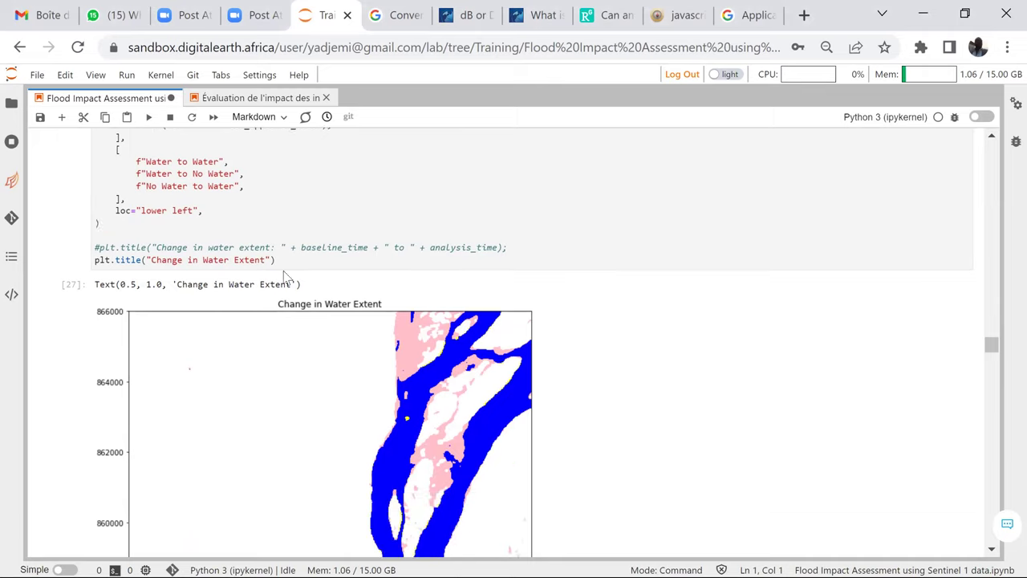
pyautogui.scroll(-1, 267, 297)
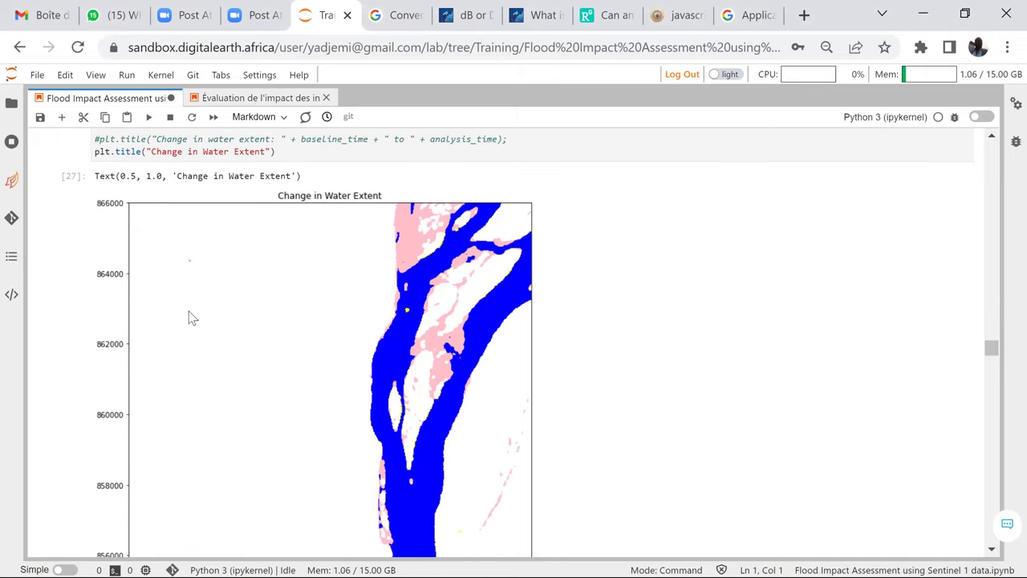
pyautogui.scroll(-3, 261, 274)
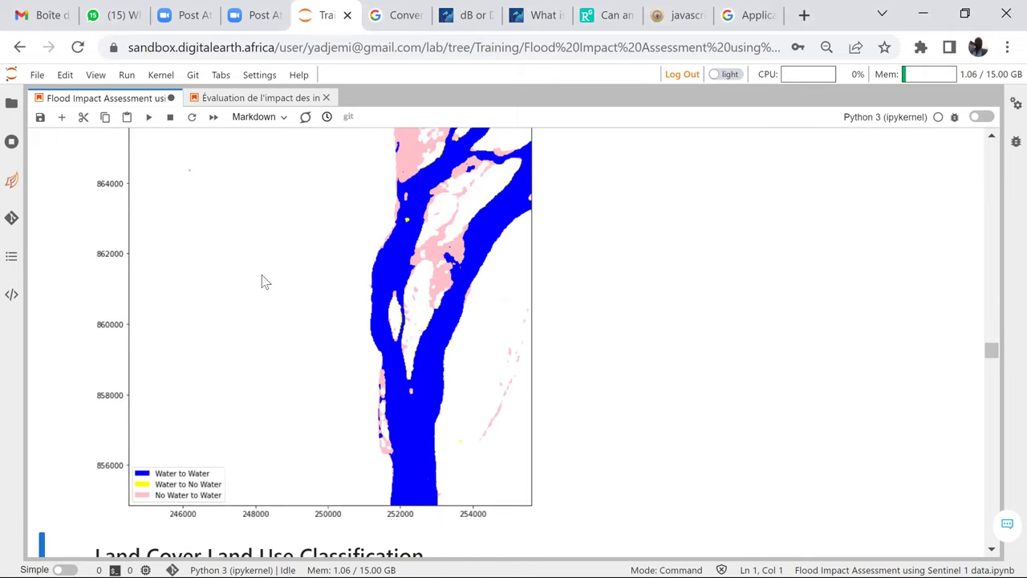
pyautogui.scroll(3, 262, 275)
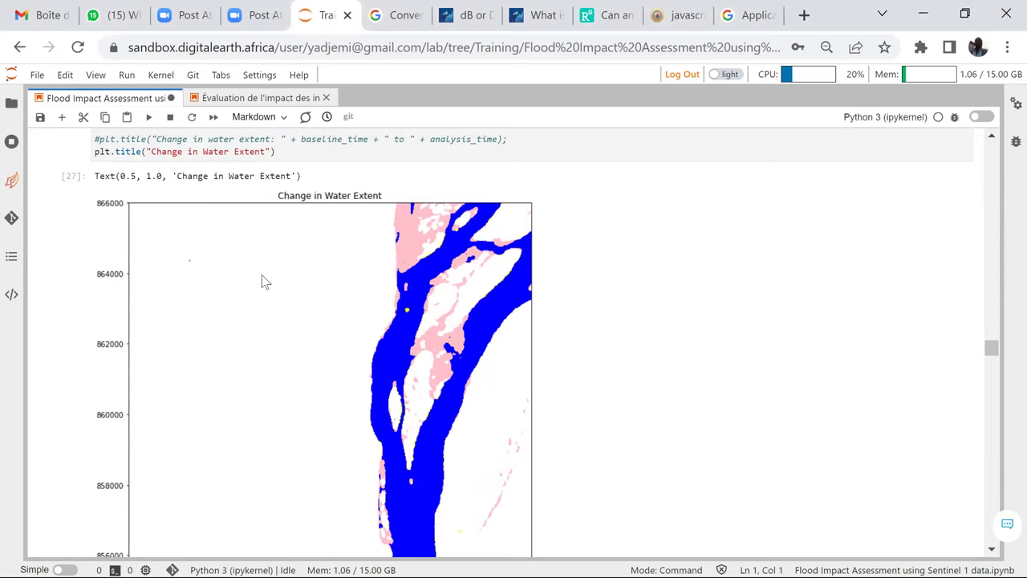
pyautogui.scroll(-2, 262, 281)
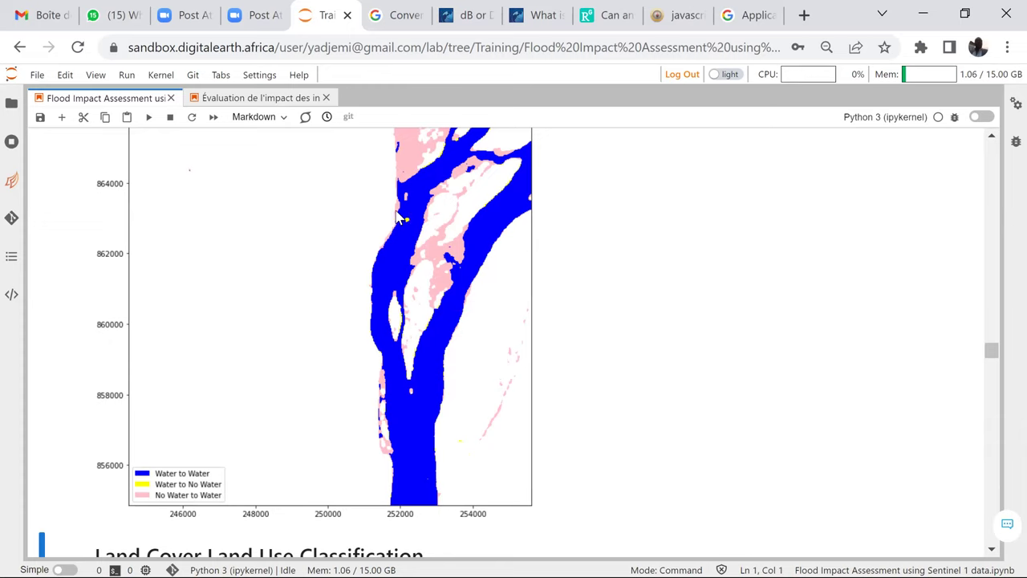
pyautogui.scroll(-2, 370, 341)
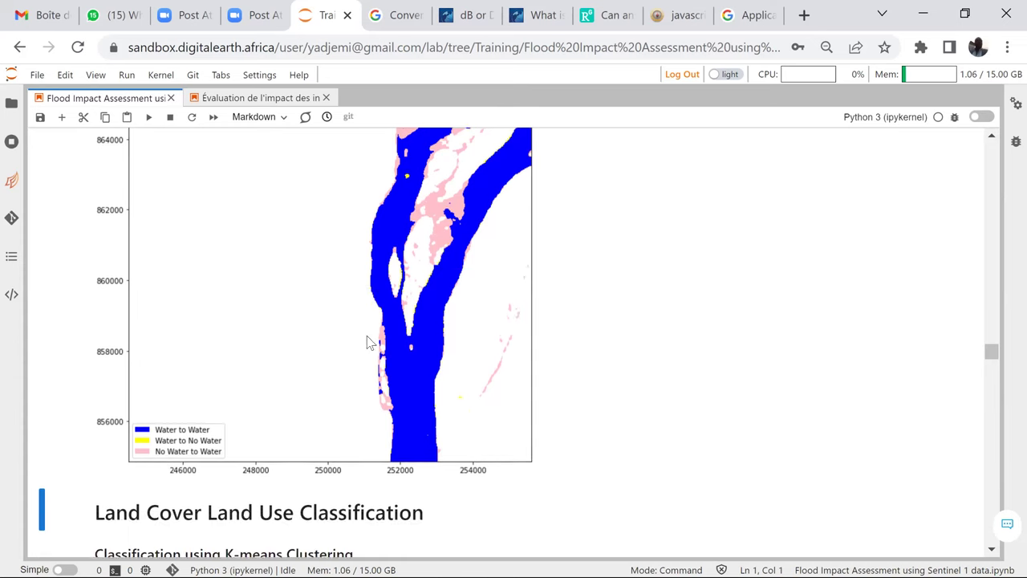
pyautogui.scroll(-4, 355, 337)
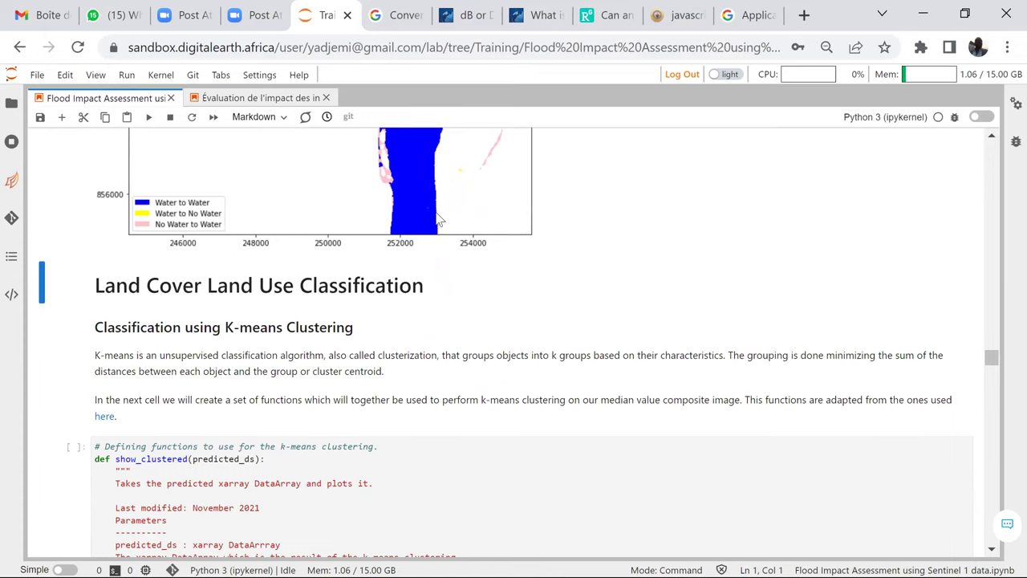
pyautogui.scroll(2, 443, 261)
pyautogui.scroll(3, 443, 259)
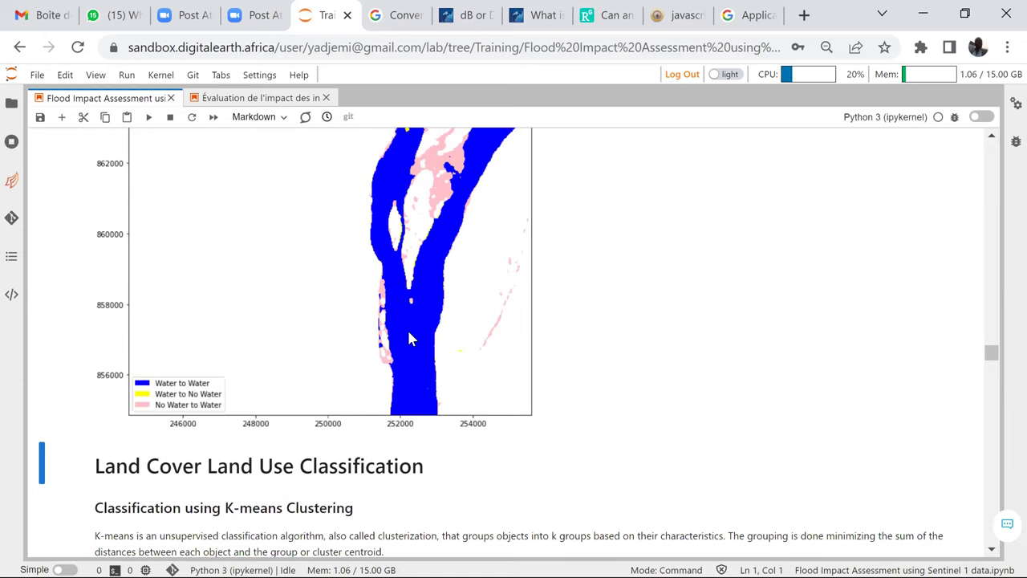
pyautogui.scroll(2, 403, 325)
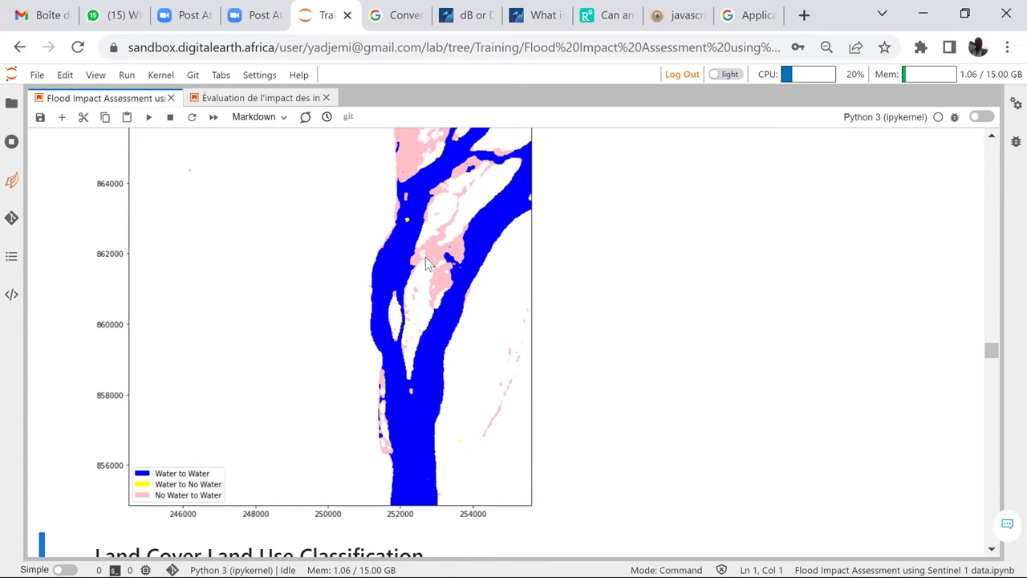
# Run the Land Cover Land Use Classification text cells and the cell defining the show_clustered and kmeans_clustering functions.
pyautogui.scroll(-3, 398, 301)
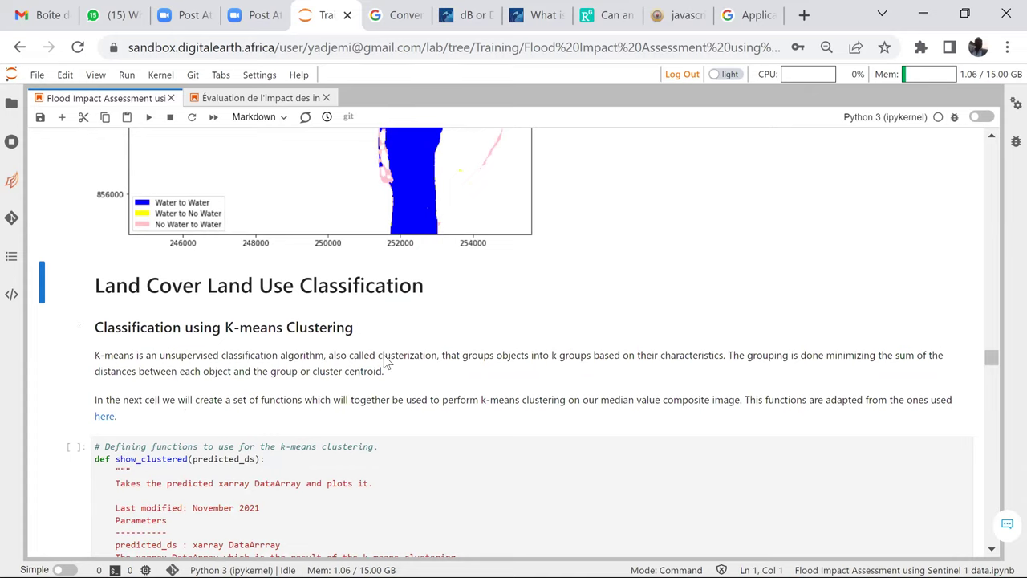
pyautogui.scroll(-1, 389, 360)
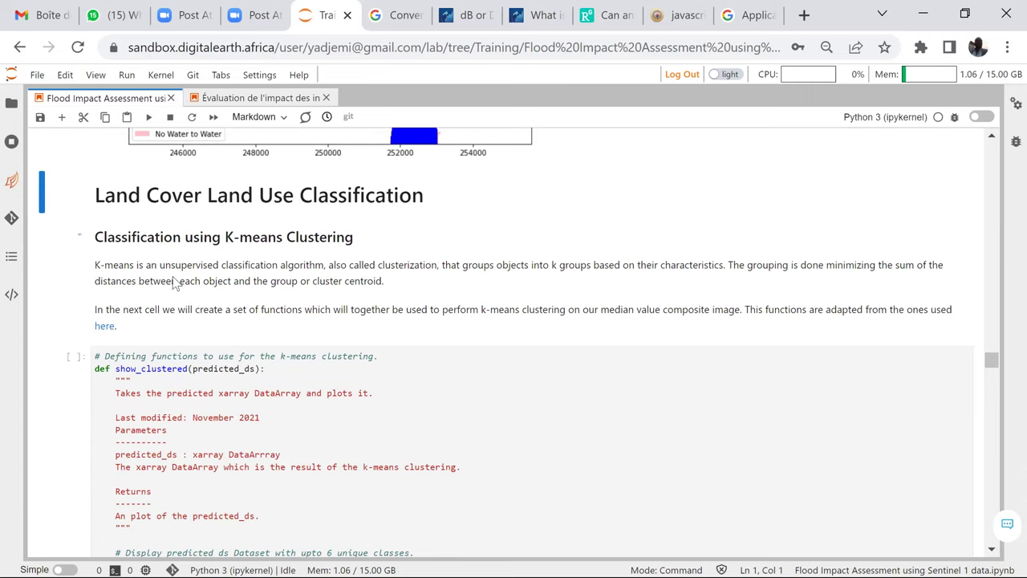
pyautogui.click(149, 118)
pyautogui.click(148, 118)
pyautogui.click(149, 118)
pyautogui.click(149, 118)
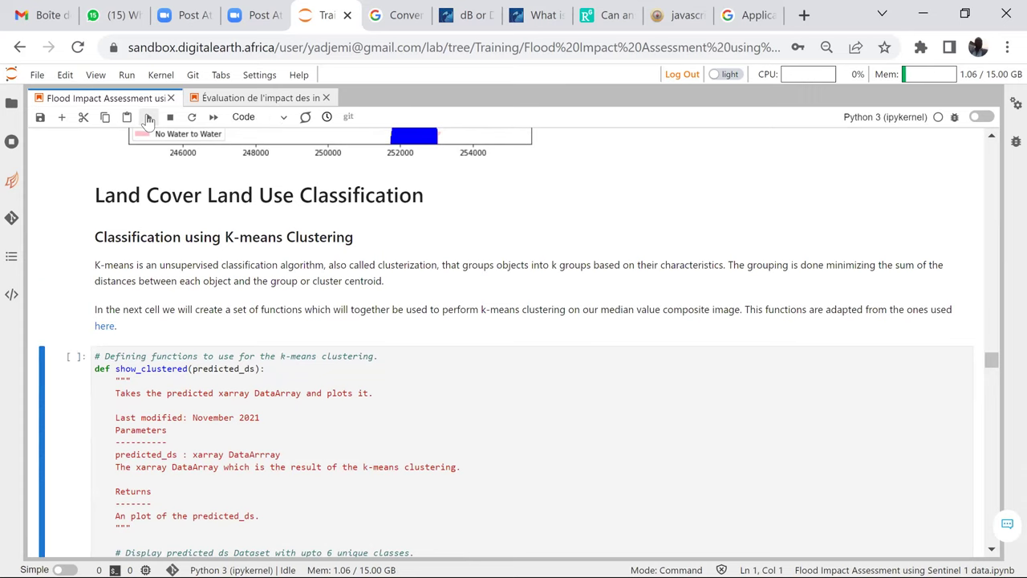
pyautogui.click(148, 118)
# Review the show_clustered and kmeans_clustering code, including the colour list, data standardization, cluster loop and prediction.
pyautogui.scroll(5, 153, 321)
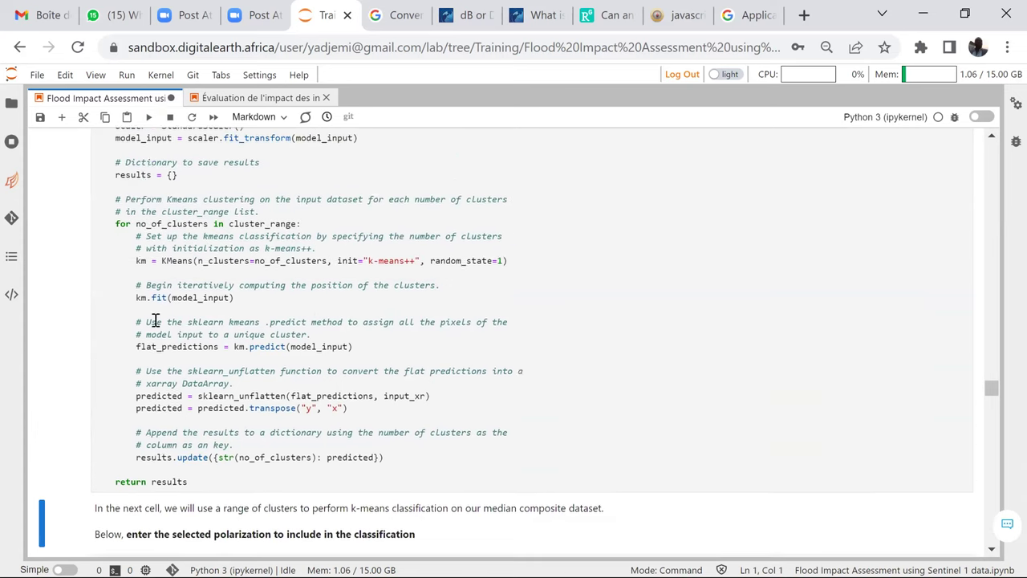
pyautogui.scroll(10, 153, 321)
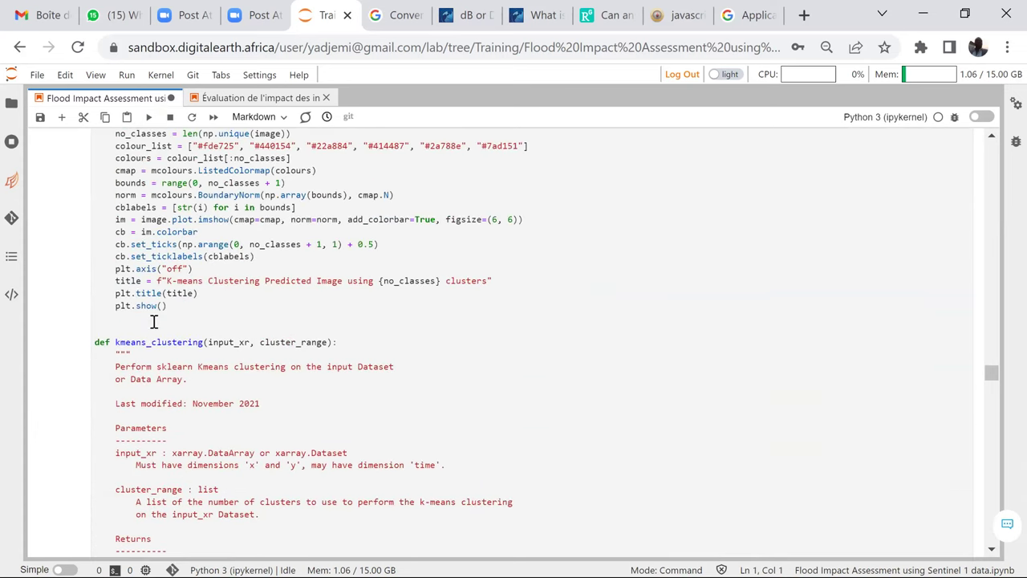
pyautogui.scroll(5, 153, 321)
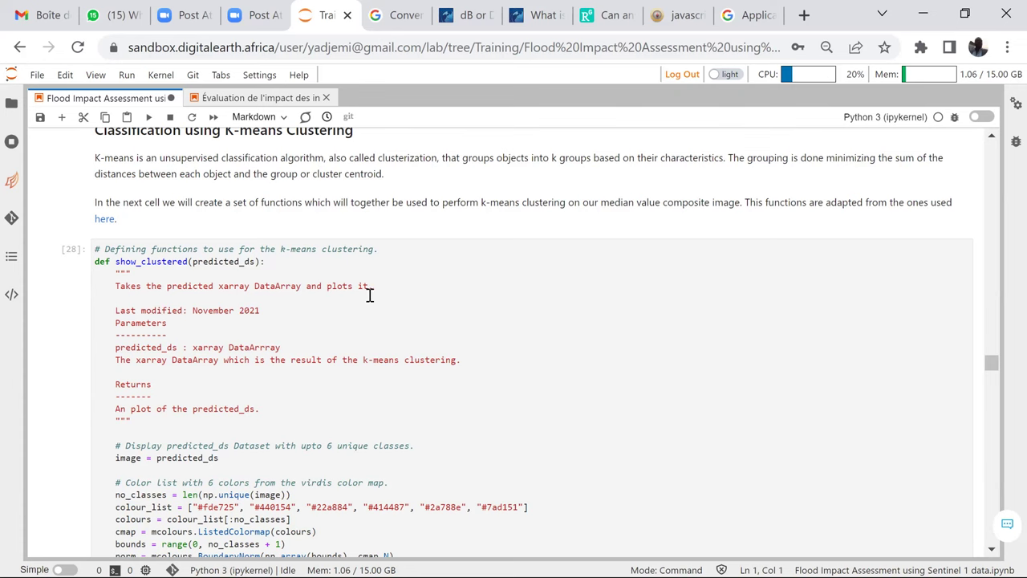
pyautogui.scroll(-3, 148, 361)
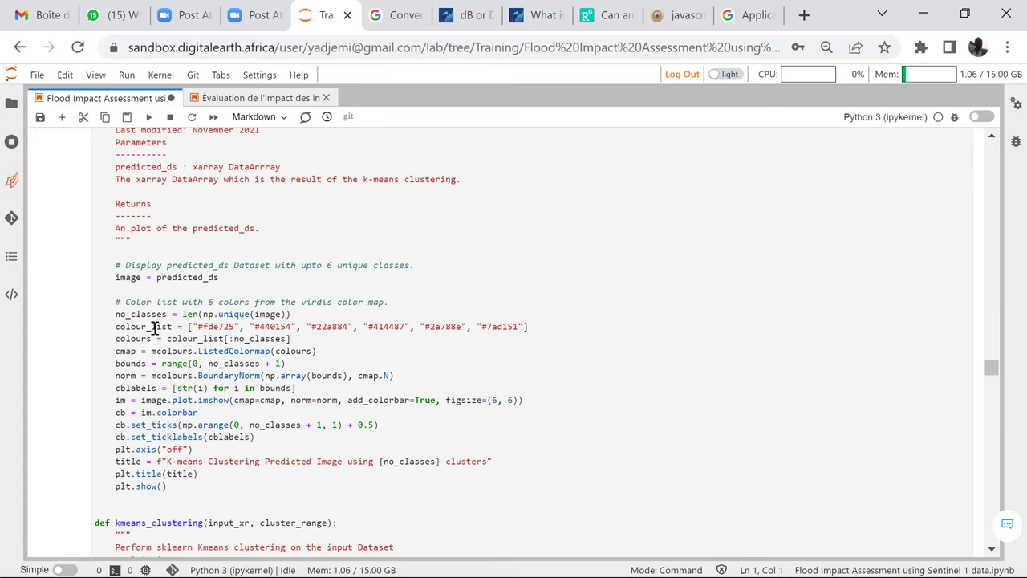
pyautogui.scroll(-2, 152, 327)
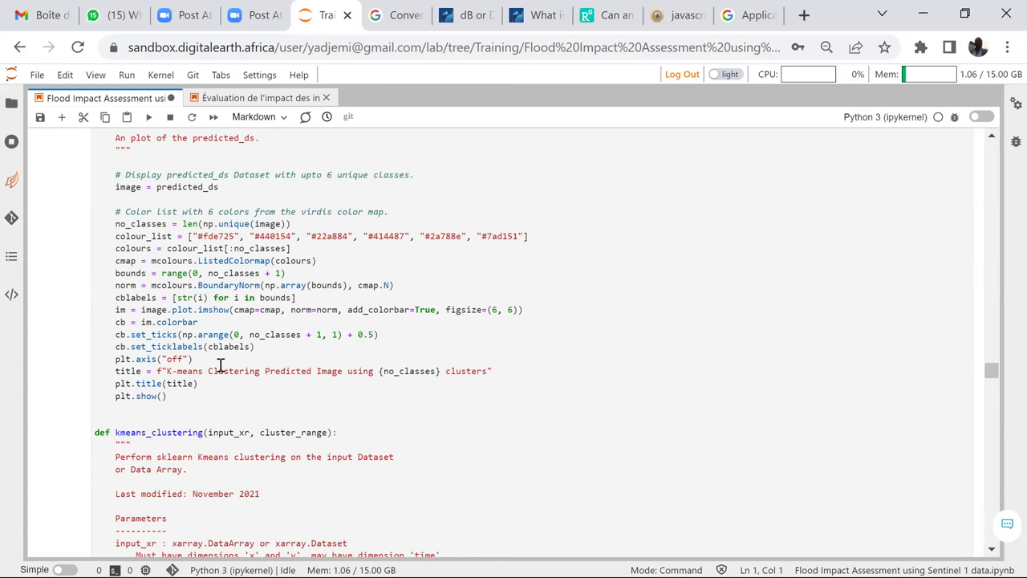
pyautogui.scroll(-3, 220, 365)
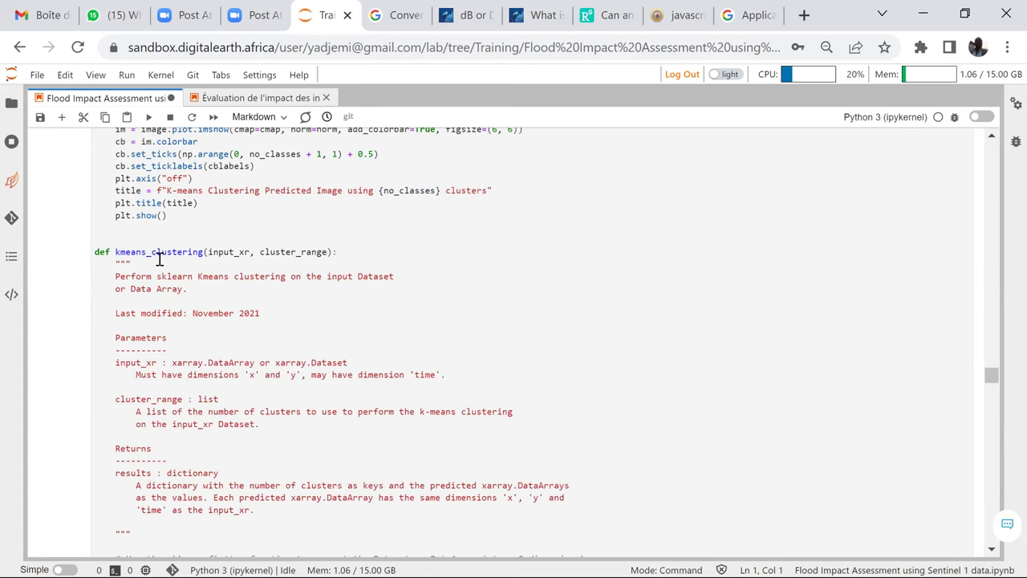
pyautogui.scroll(-6, 158, 258)
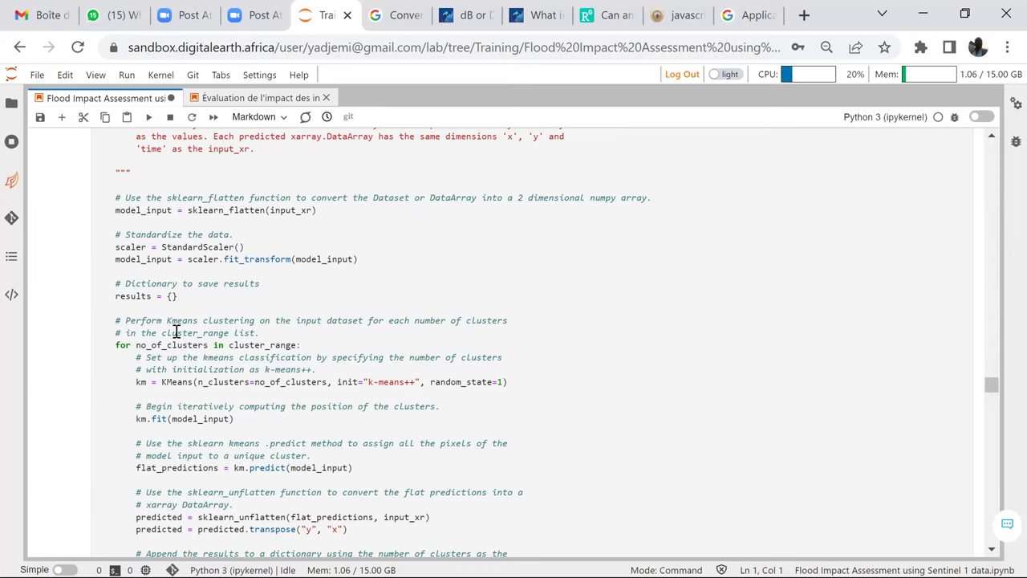
pyautogui.scroll(-5, 256, 342)
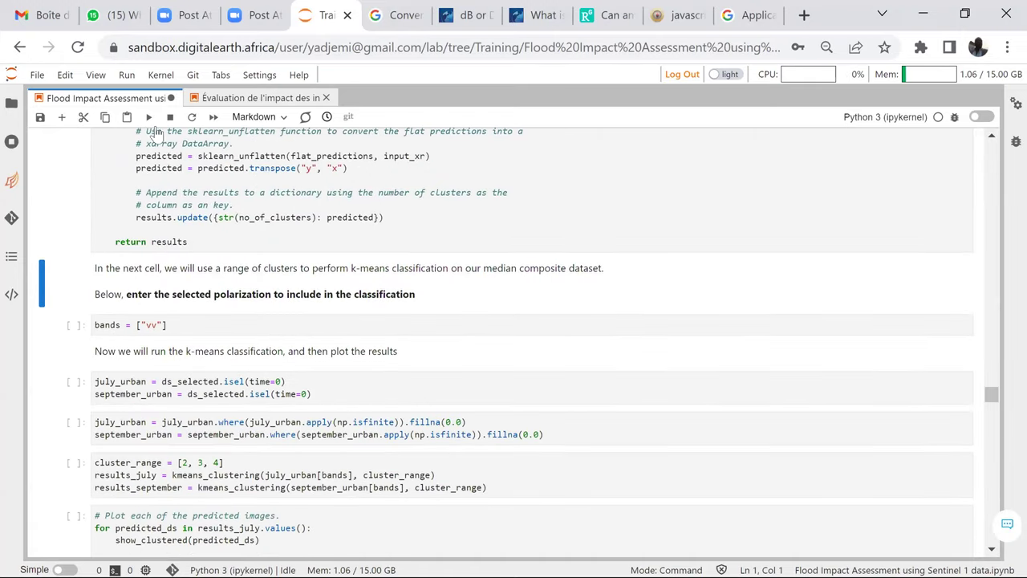
# Run the cell setting bands to ["vv"] and the two cells selecting july_urban and september_urban and filling non-finite values with 0.0.
pyautogui.click(152, 118)
pyautogui.click(153, 119)
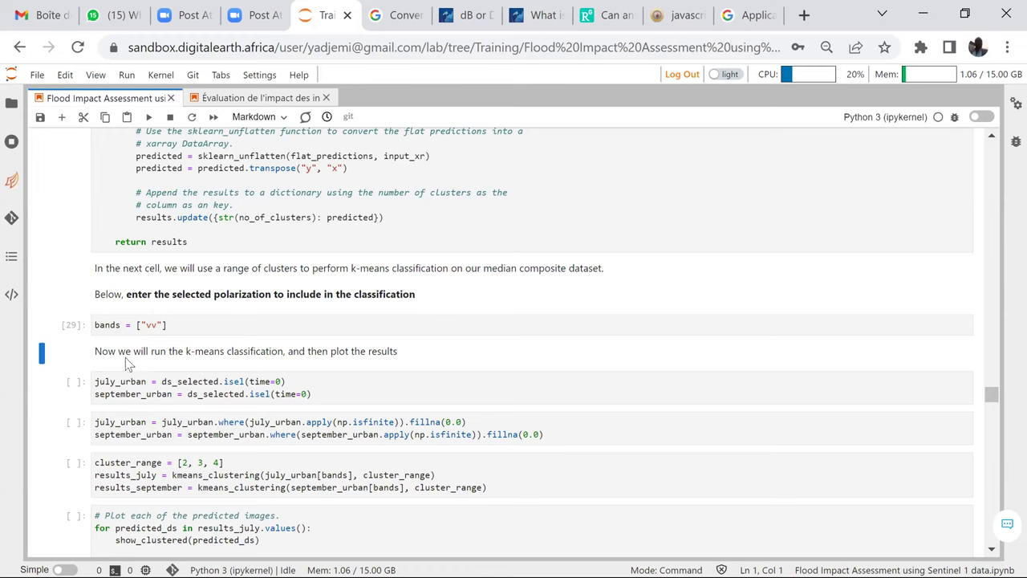
pyautogui.click(148, 117)
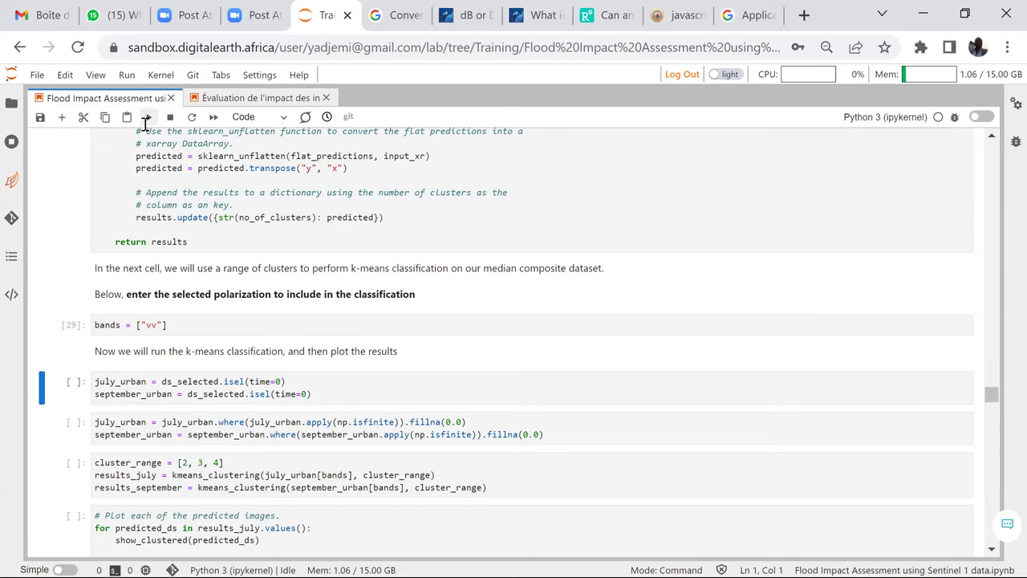
pyautogui.click(148, 118)
pyautogui.click(148, 117)
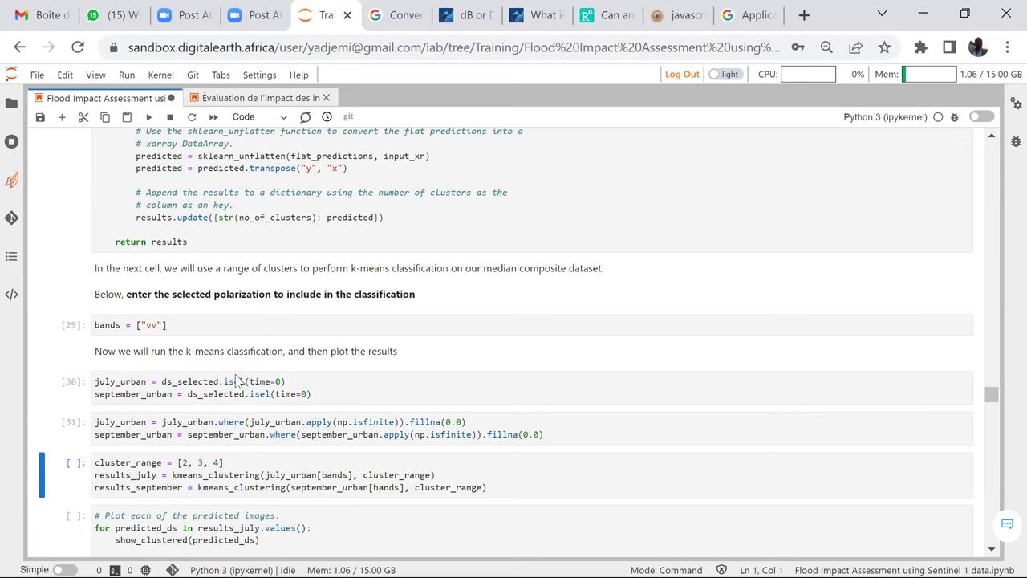
# Run k-means clustering on the July and September data with cluster_range [2, 3, 4], and plot each predicted image.
pyautogui.scroll(-2, 193, 393)
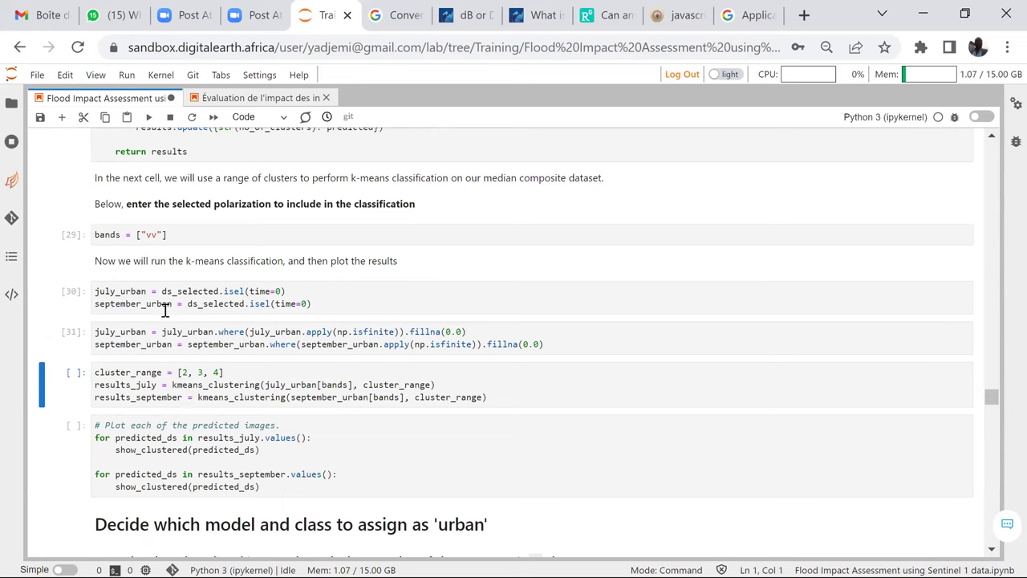
pyautogui.click(149, 116)
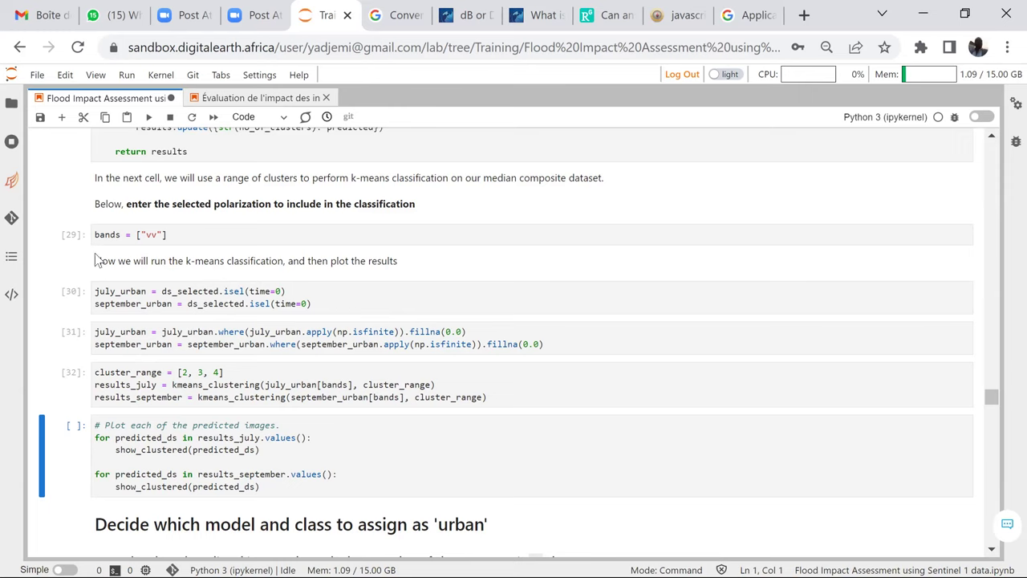
pyautogui.click(150, 117)
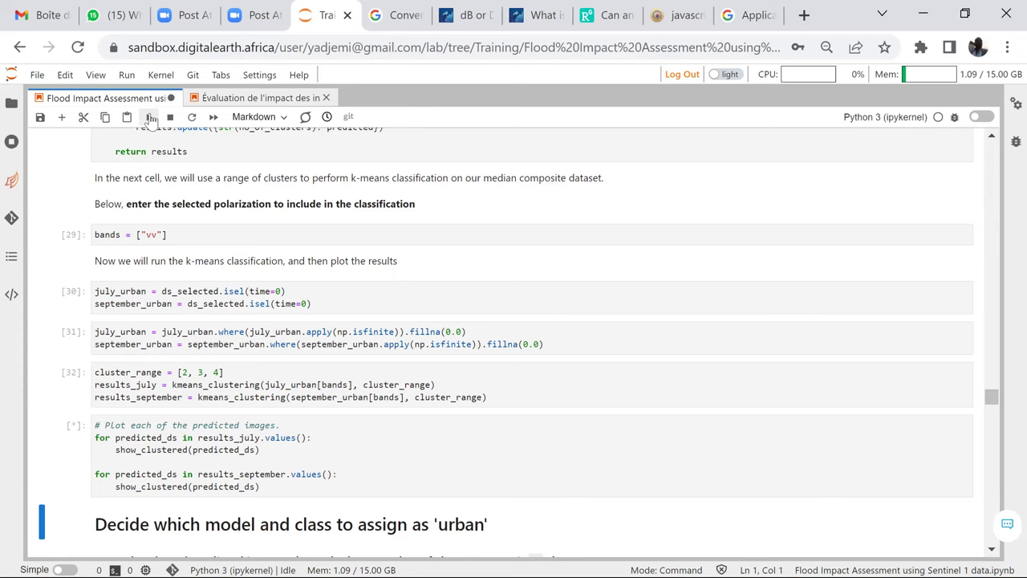
# Examine the K-means predicted images for 2, 3 and 4 clusters, comparing how each separates water from other land cover.
pyautogui.scroll(-2, 172, 325)
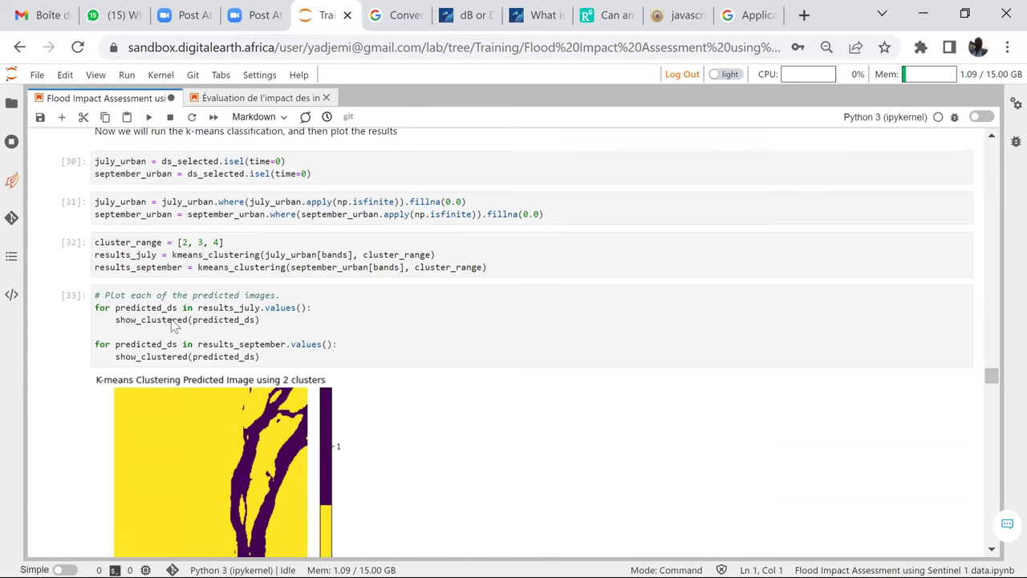
pyautogui.scroll(-1, 172, 325)
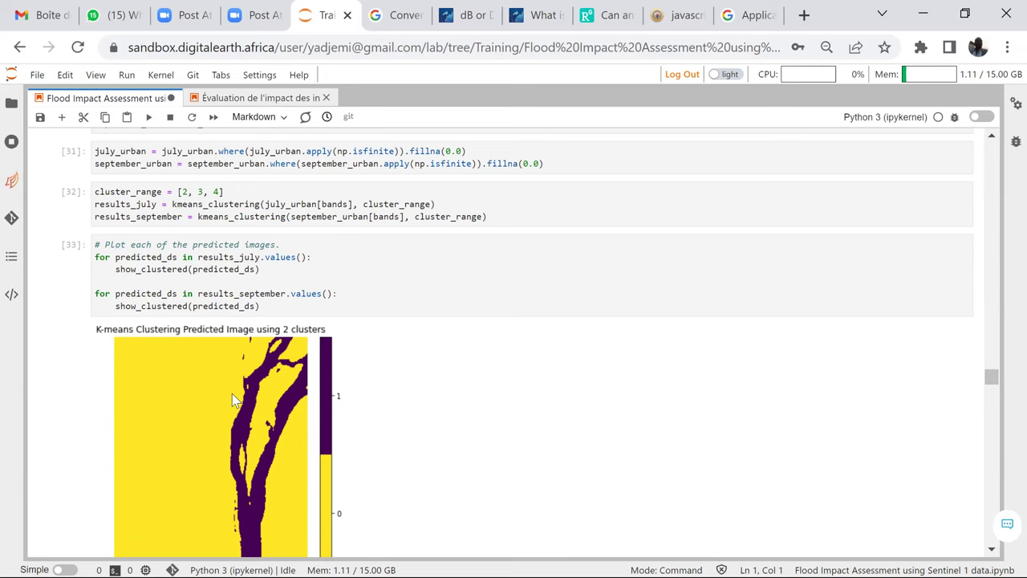
pyautogui.scroll(-2, 232, 393)
pyautogui.scroll(1, 207, 355)
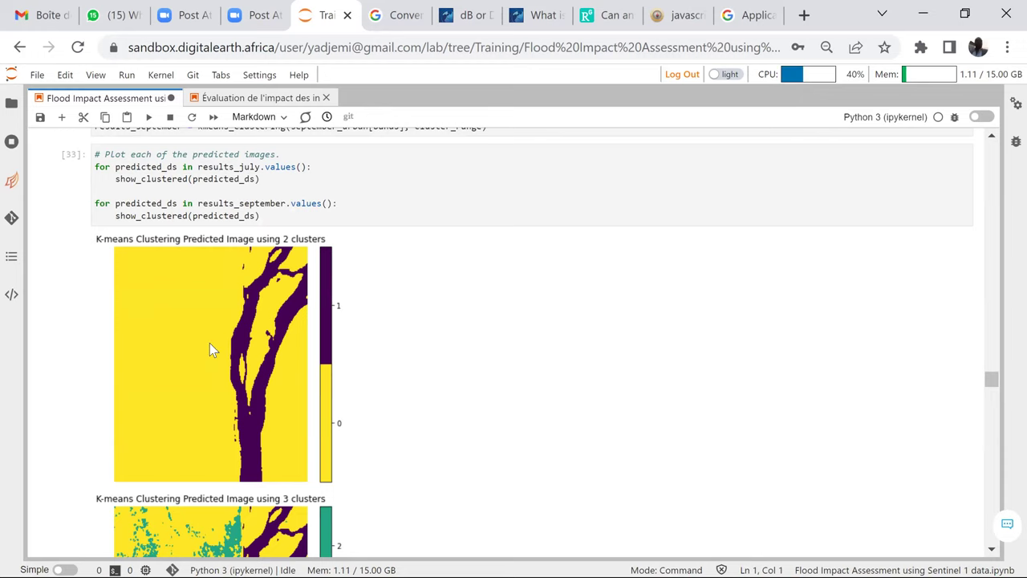
pyautogui.scroll(-5, 245, 330)
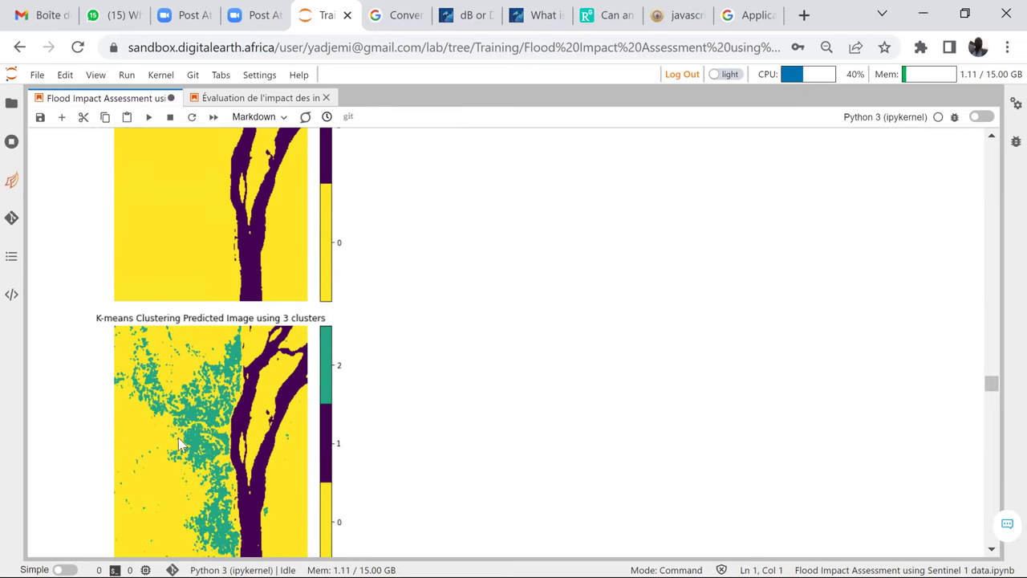
pyautogui.scroll(2, 118, 382)
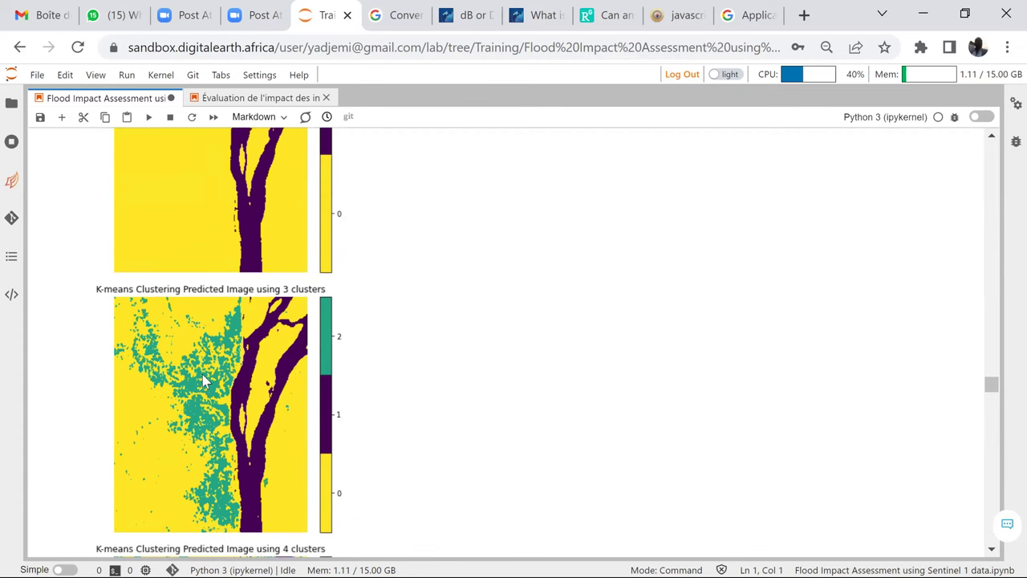
pyautogui.scroll(-1, 201, 362)
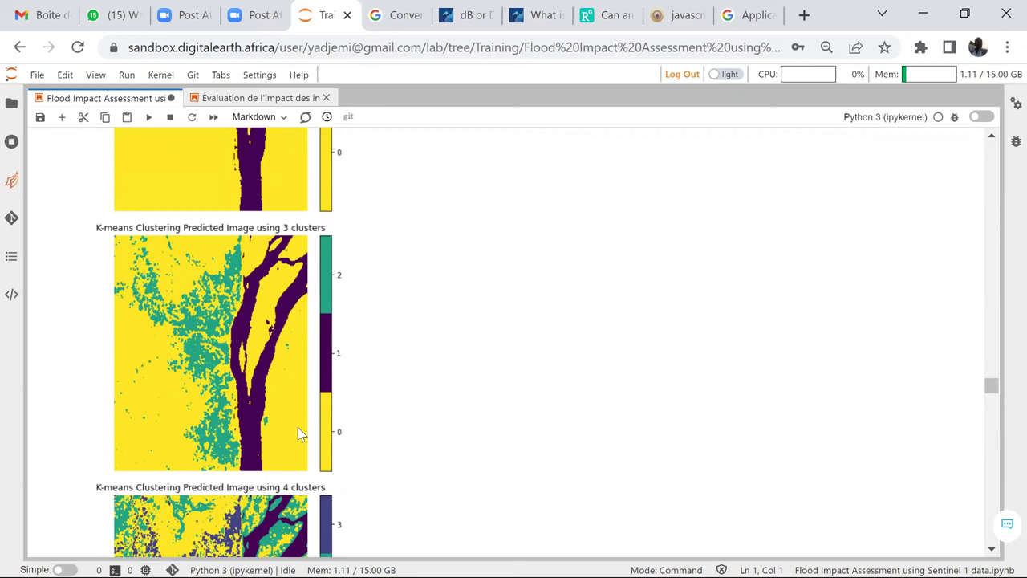
pyautogui.scroll(-3, 219, 361)
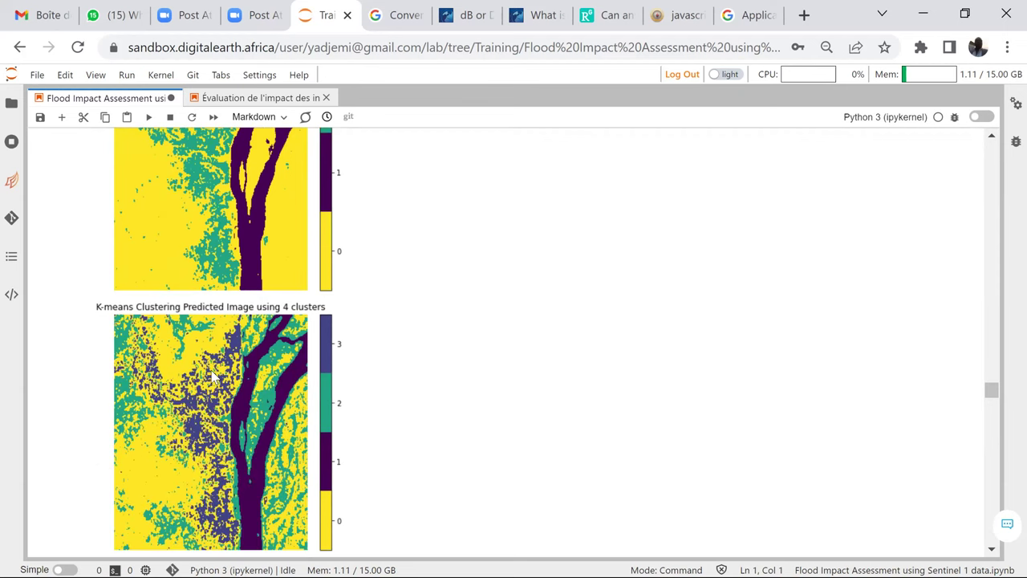
pyautogui.scroll(-2, 209, 373)
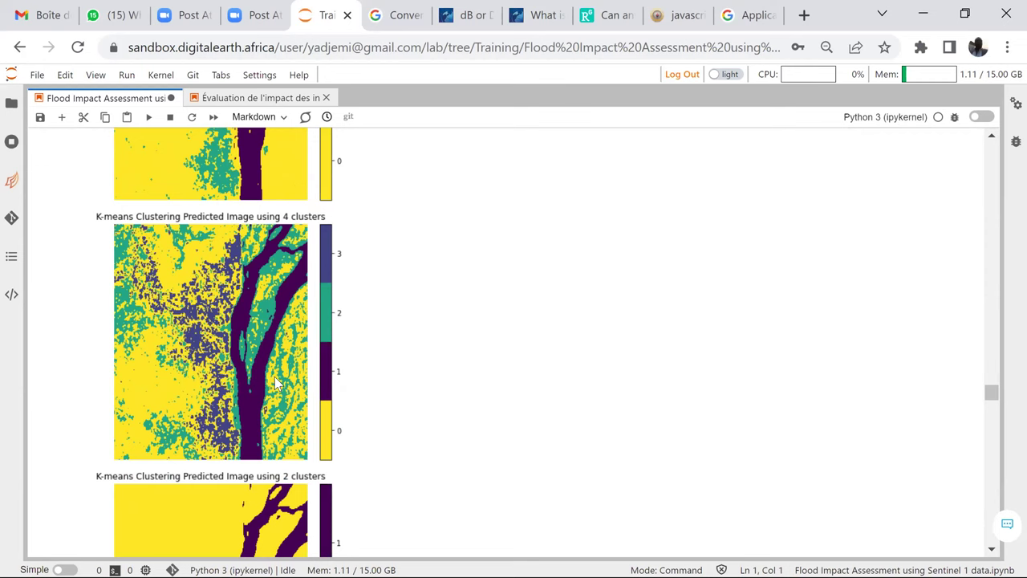
# Examine the September K-means predicted images for 2, 3 and 4 clusters, down to the notes on choosing the urban model and class.
pyautogui.scroll(-4, 275, 382)
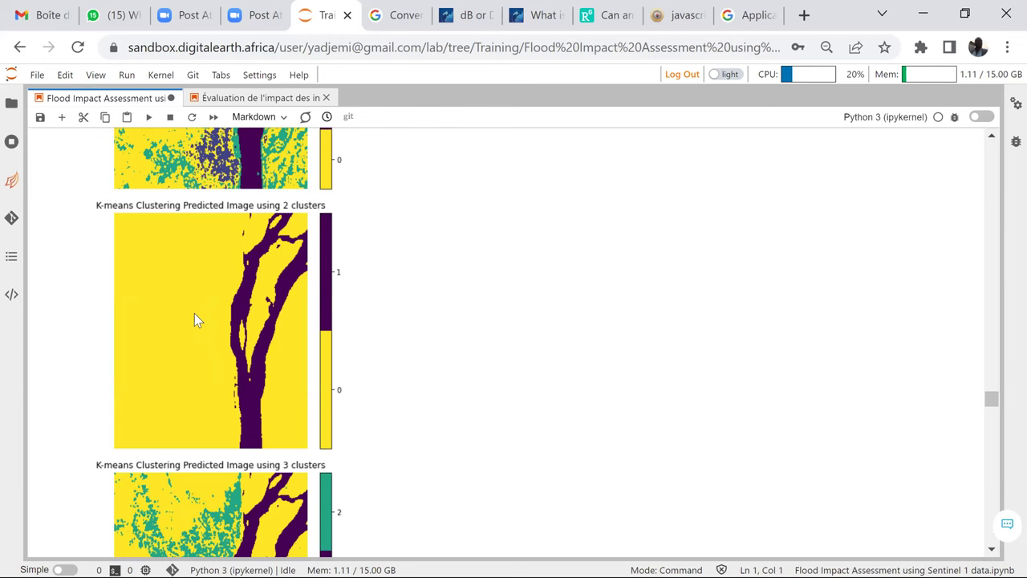
pyautogui.scroll(-5, 193, 320)
pyautogui.scroll(-1, 193, 321)
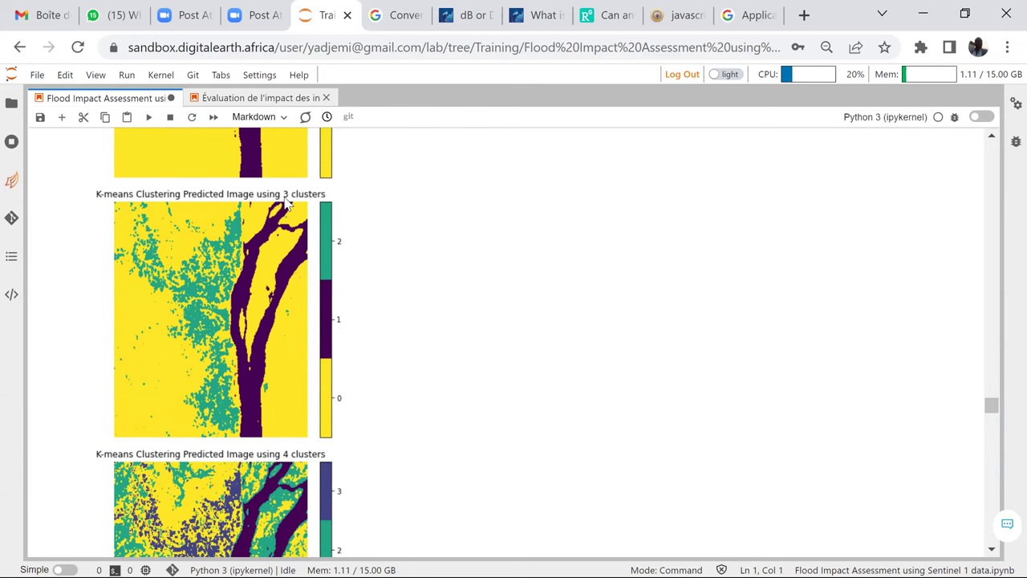
pyautogui.scroll(-1, 255, 319)
pyautogui.scroll(-4, 255, 319)
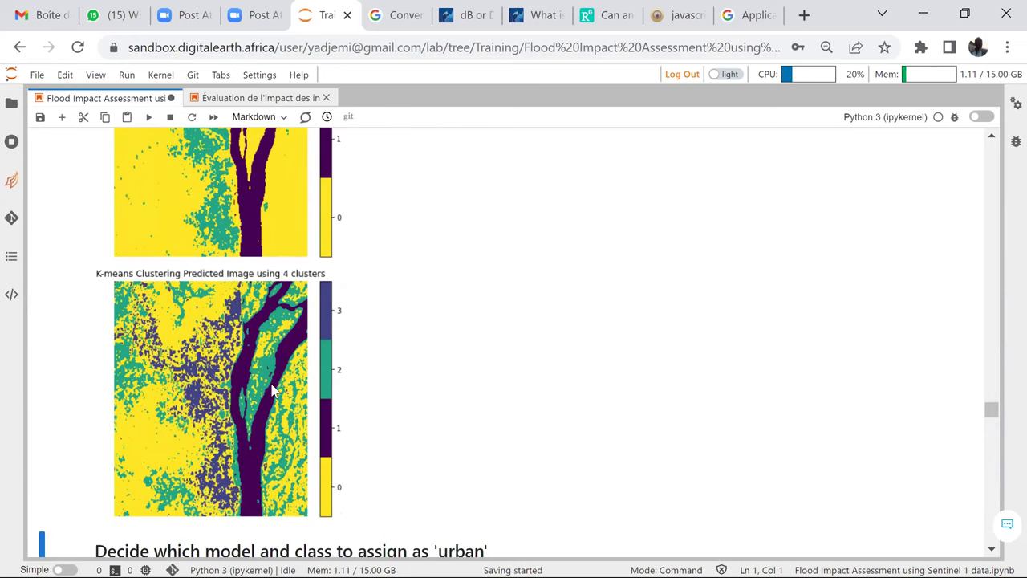
pyautogui.scroll(-2, 271, 386)
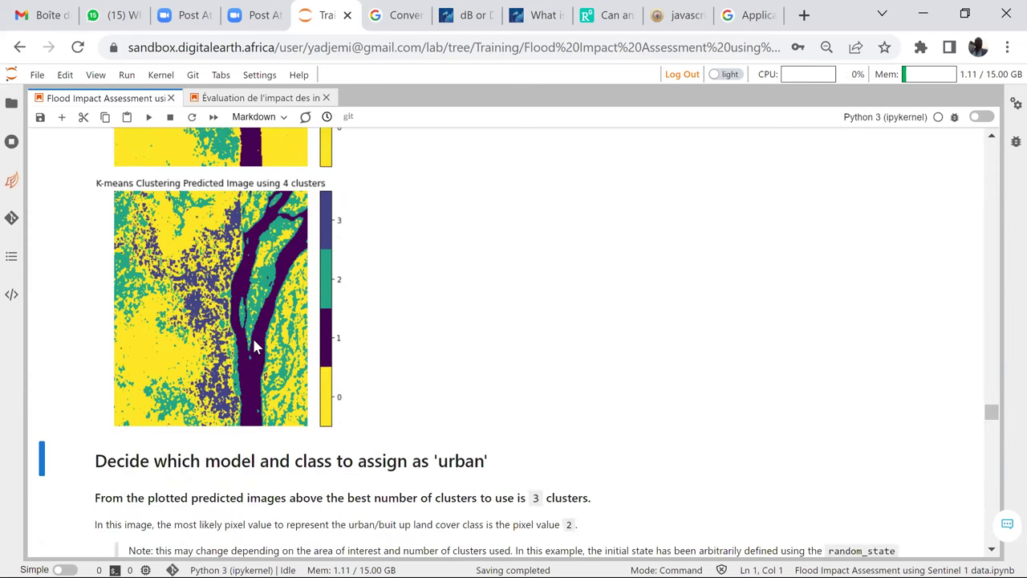
pyautogui.scroll(-2, 249, 361)
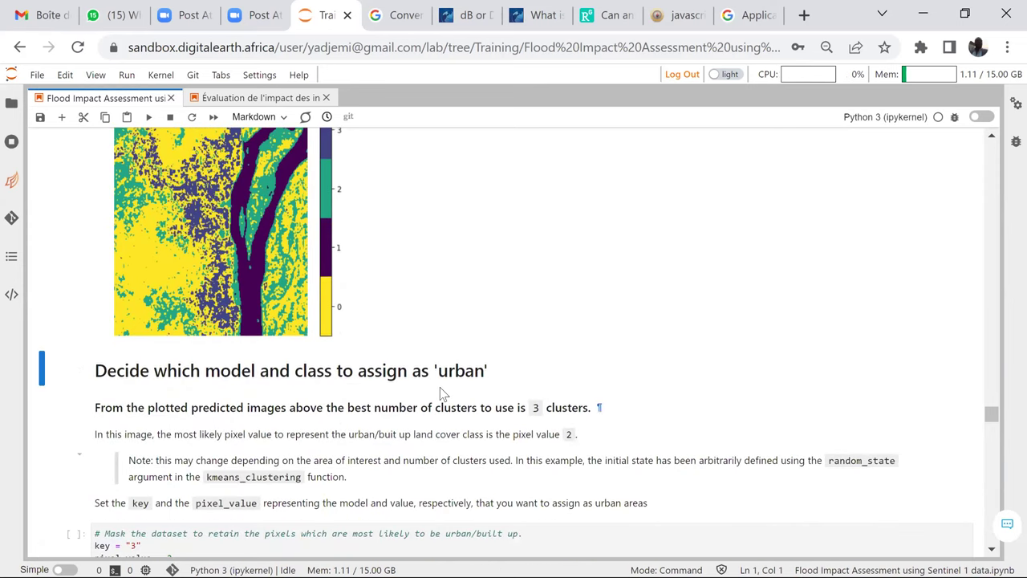
# Compare the July and September predicted images across cluster counts to judge which number of clusters best isolates the urban area.
pyautogui.scroll(8, 215, 255)
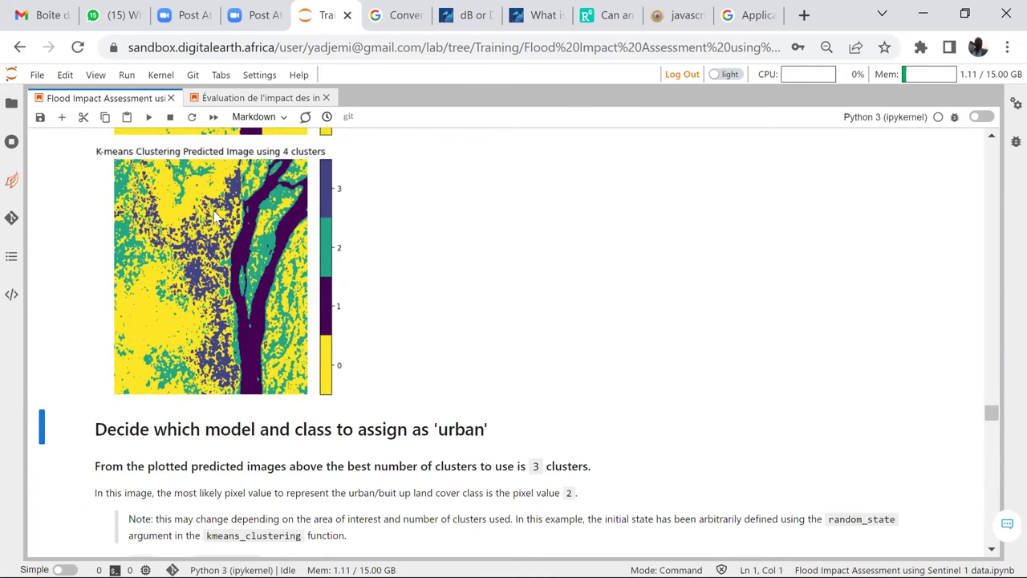
pyautogui.scroll(8, 191, 257)
pyautogui.scroll(-3, 178, 305)
pyautogui.scroll(4, 192, 273)
pyautogui.scroll(-5, 192, 289)
pyautogui.scroll(1, 194, 281)
pyautogui.scroll(2, 198, 269)
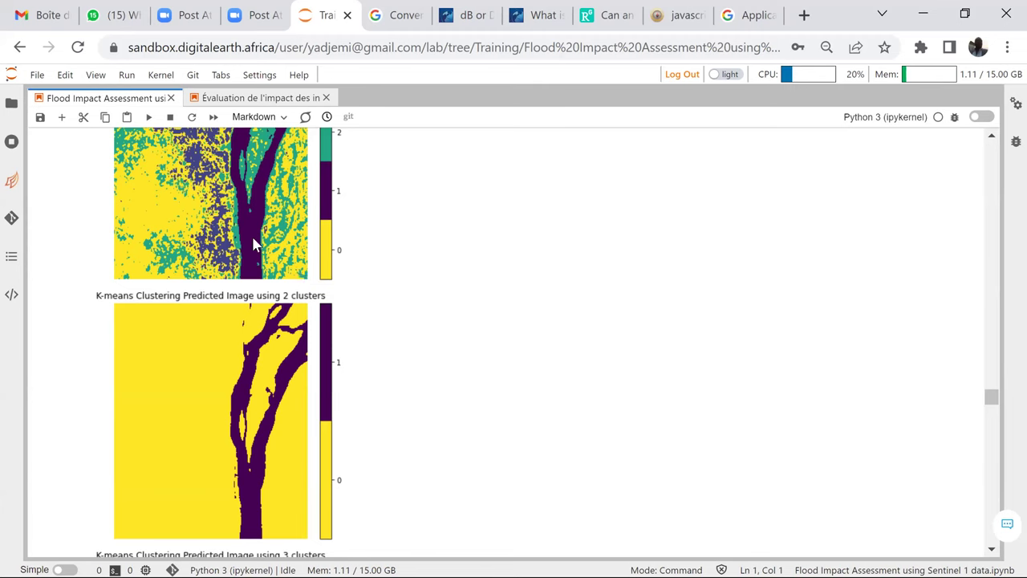
pyautogui.scroll(-3, 241, 370)
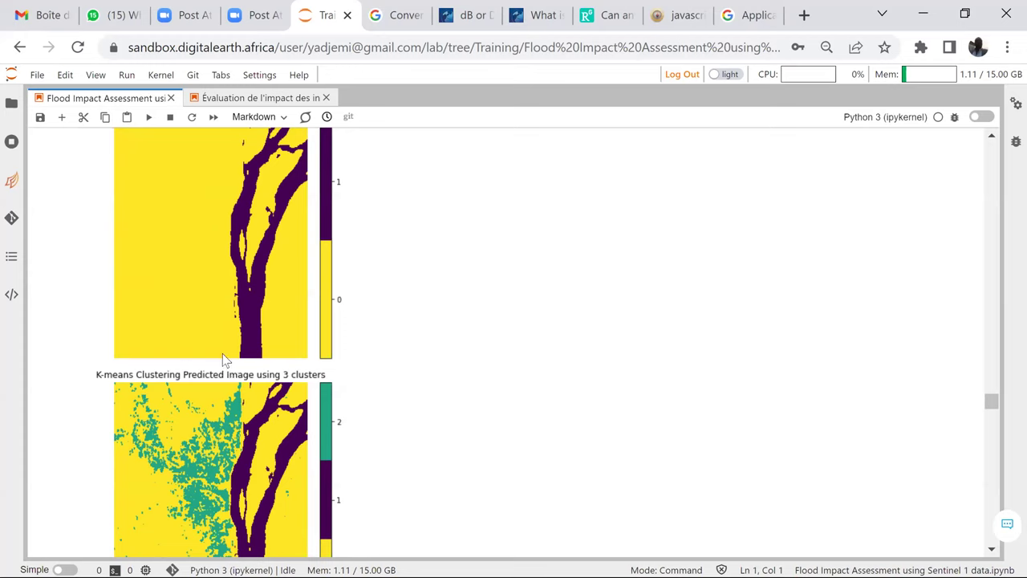
pyautogui.scroll(-6, 223, 353)
pyautogui.scroll(-5, 213, 299)
pyautogui.scroll(8, 201, 301)
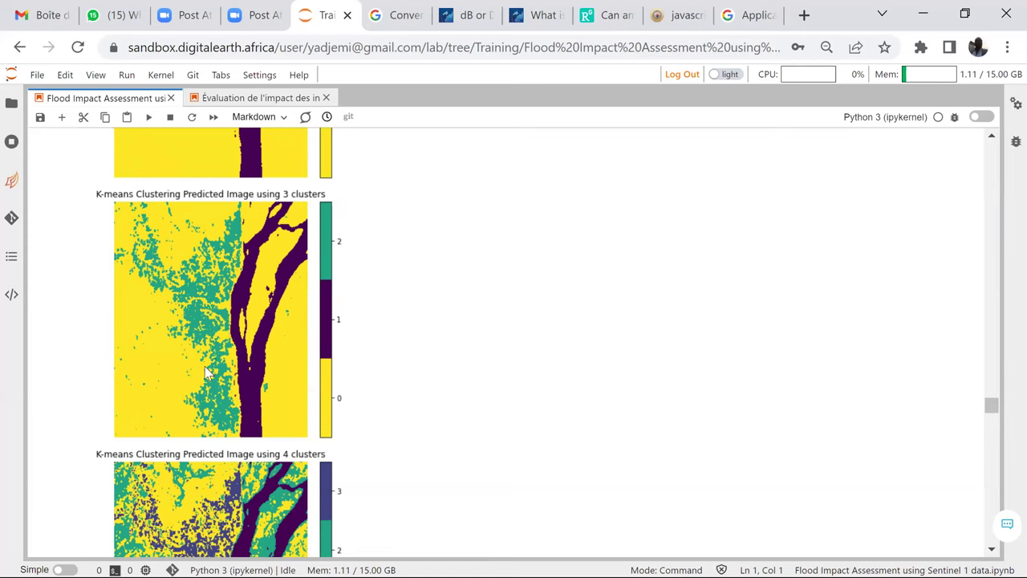
pyautogui.scroll(-5, 215, 371)
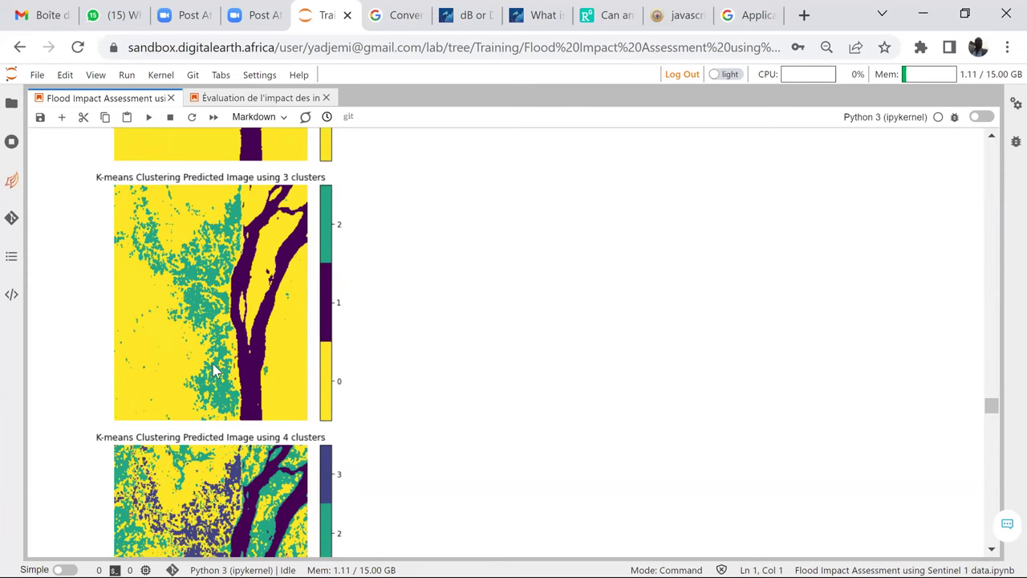
pyautogui.scroll(-1, 158, 365)
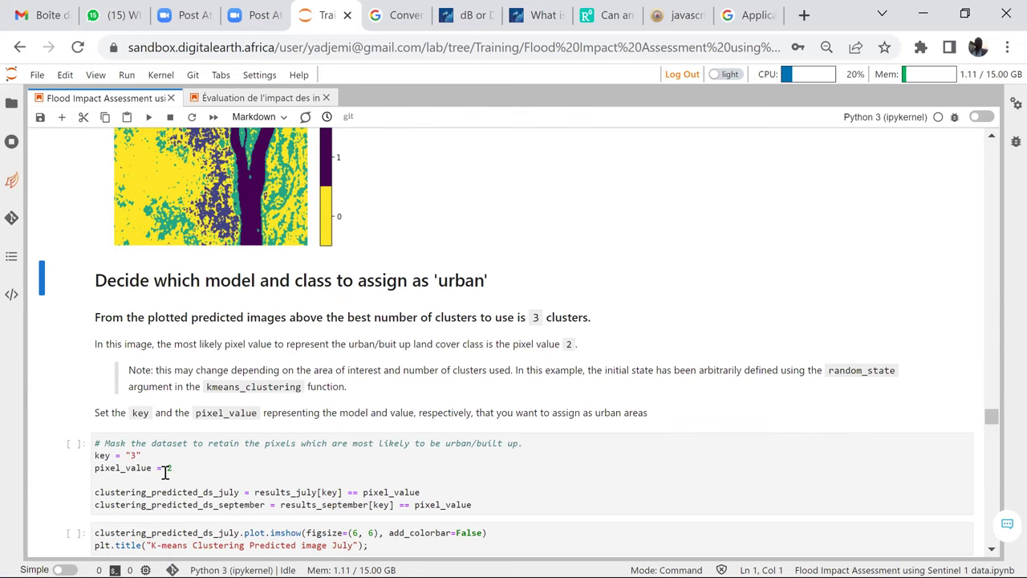
# Check the key and pixel_value settings in the mask cell against the class colours of the 3-cluster predicted image.
pyautogui.scroll(5, 176, 450)
pyautogui.scroll(3, 190, 438)
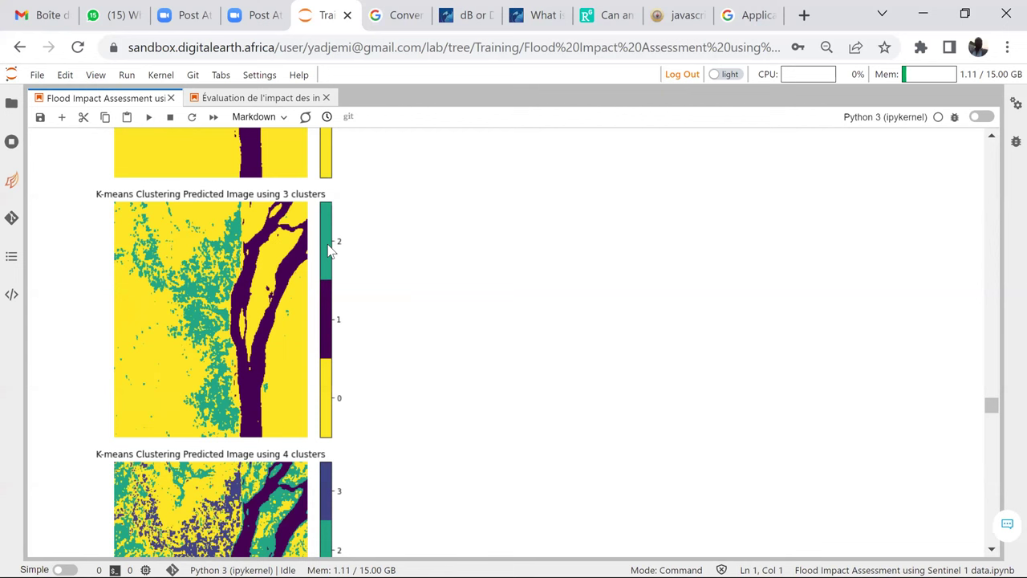
pyautogui.scroll(-3, 273, 266)
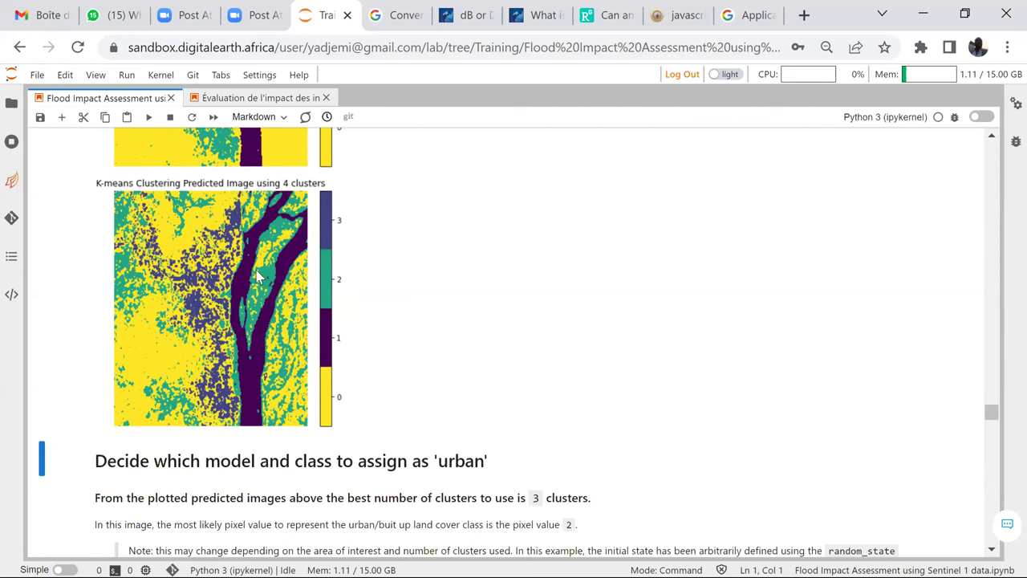
pyautogui.scroll(-4, 257, 279)
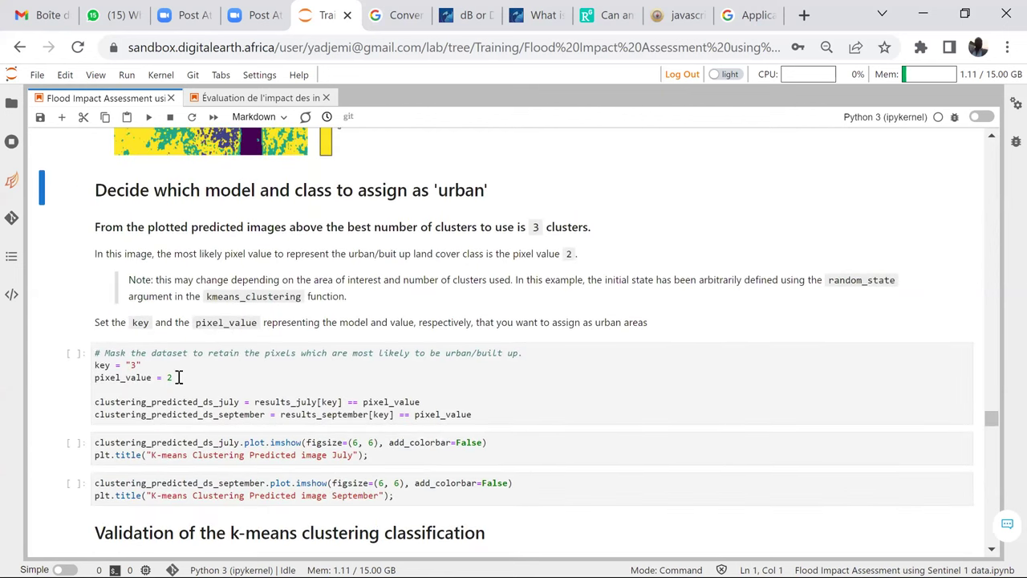
pyautogui.scroll(4, 186, 371)
pyautogui.scroll(3, 185, 364)
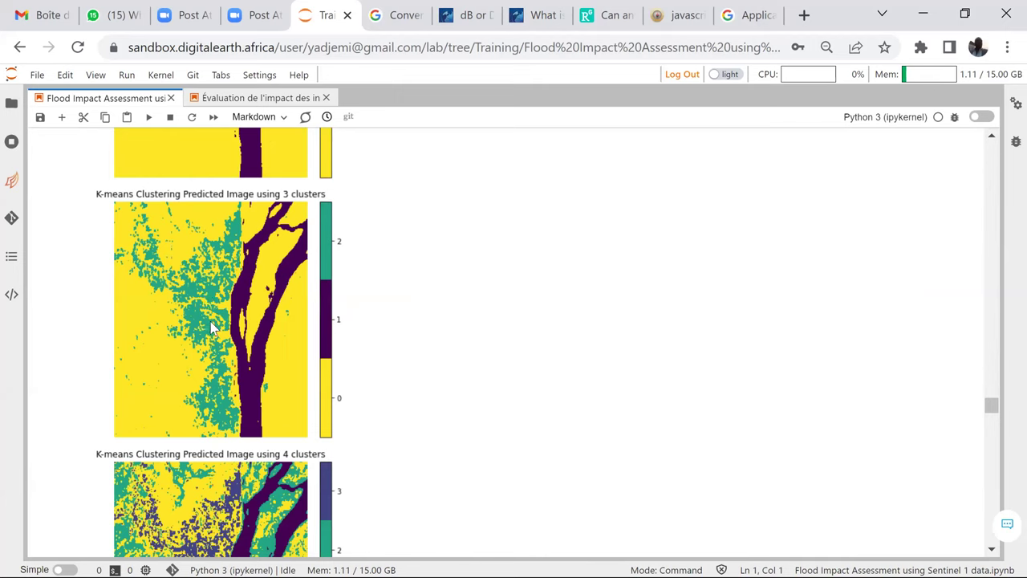
pyautogui.scroll(-4, 212, 327)
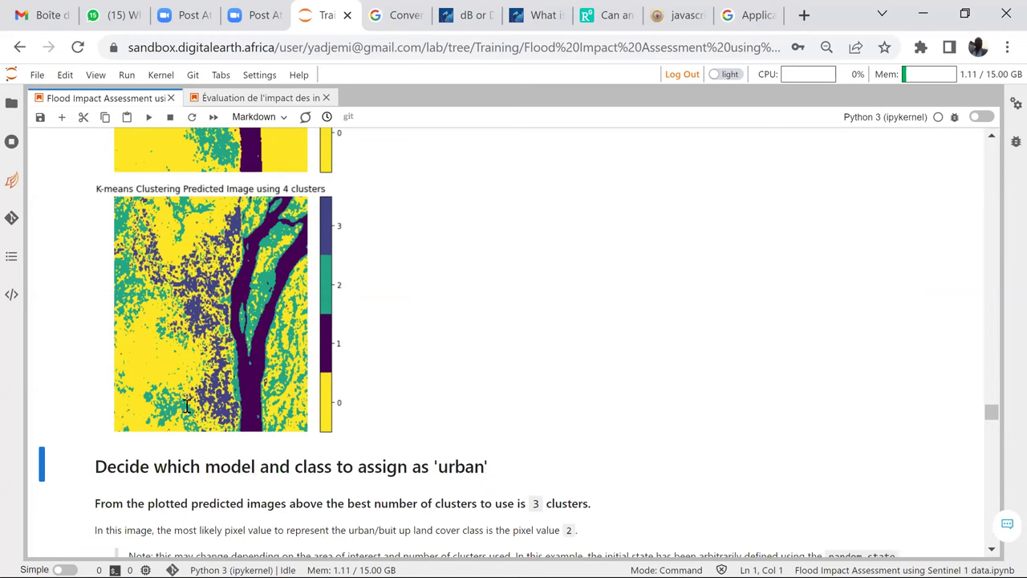
pyautogui.scroll(-3, 186, 407)
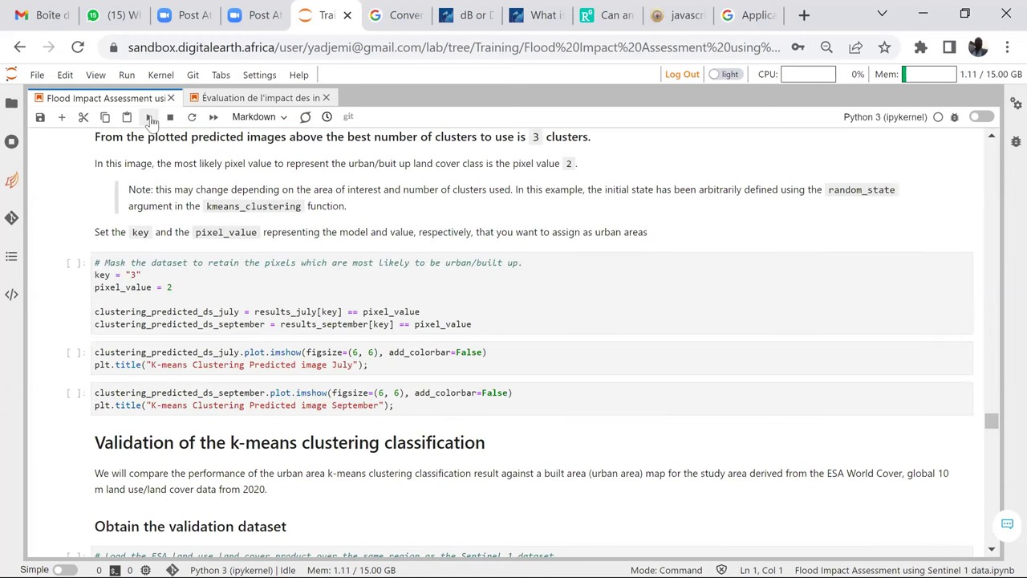
# Run the urban mask cell with key "3" and pixel_value 2, and plot the July and September K-means predicted images.
pyautogui.click(150, 118)
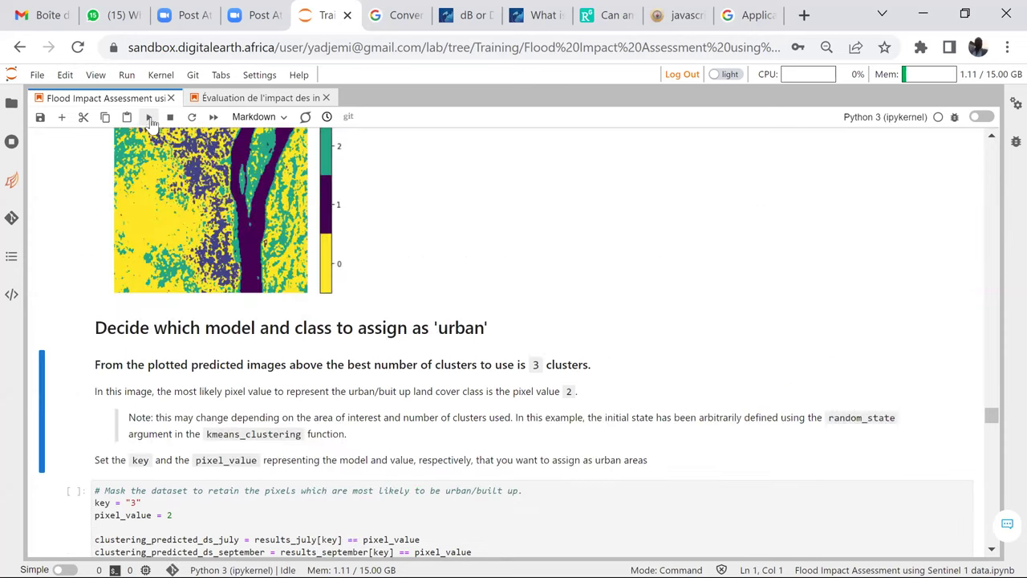
pyautogui.doubleClick(150, 118)
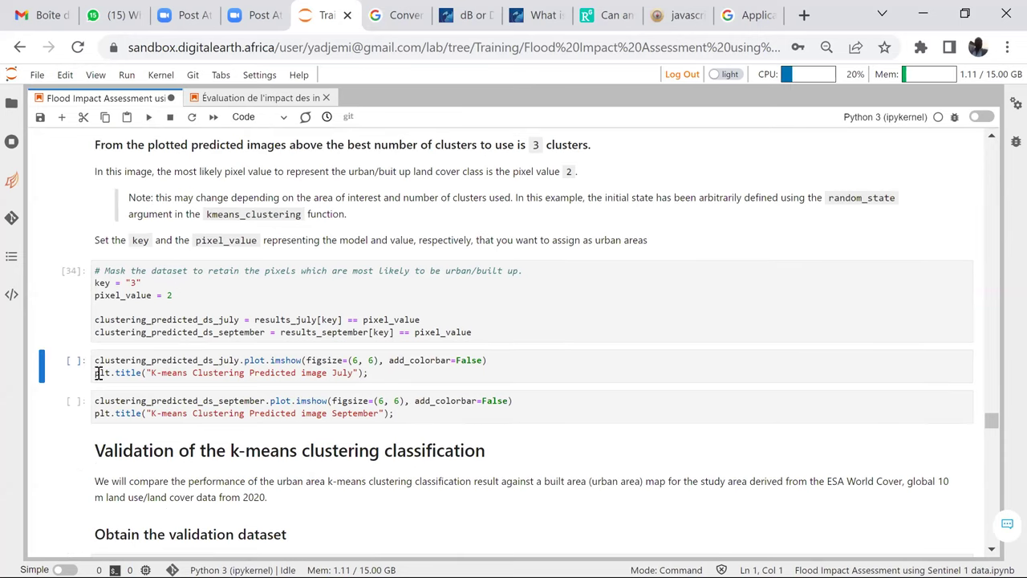
pyautogui.click(150, 118)
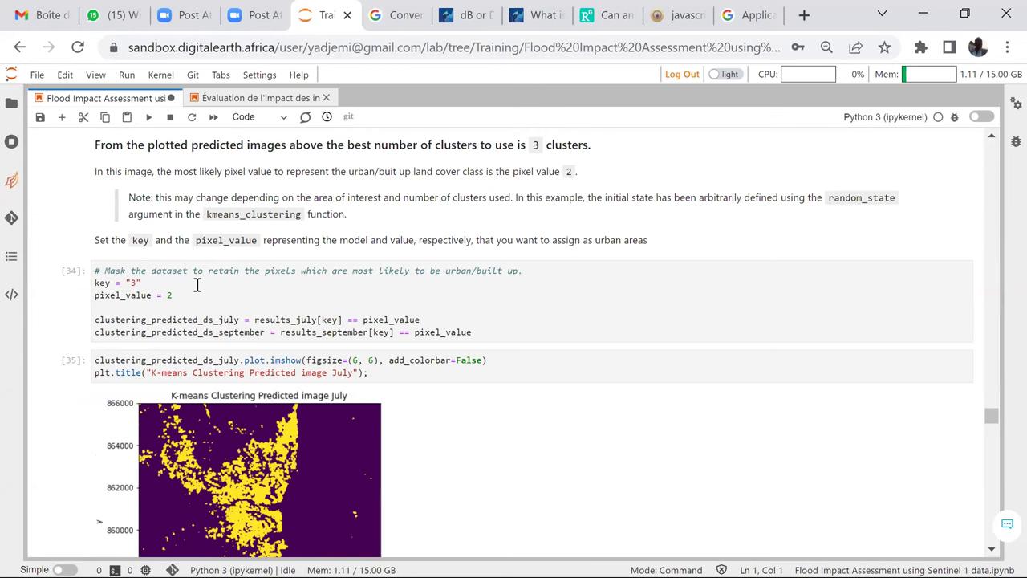
pyautogui.scroll(-2, 245, 290)
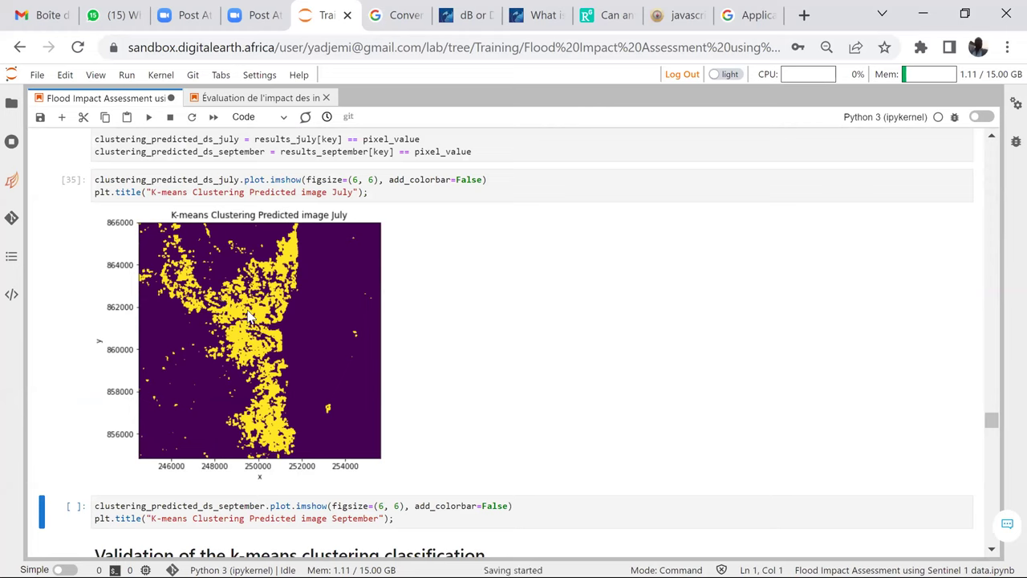
pyautogui.click(150, 119)
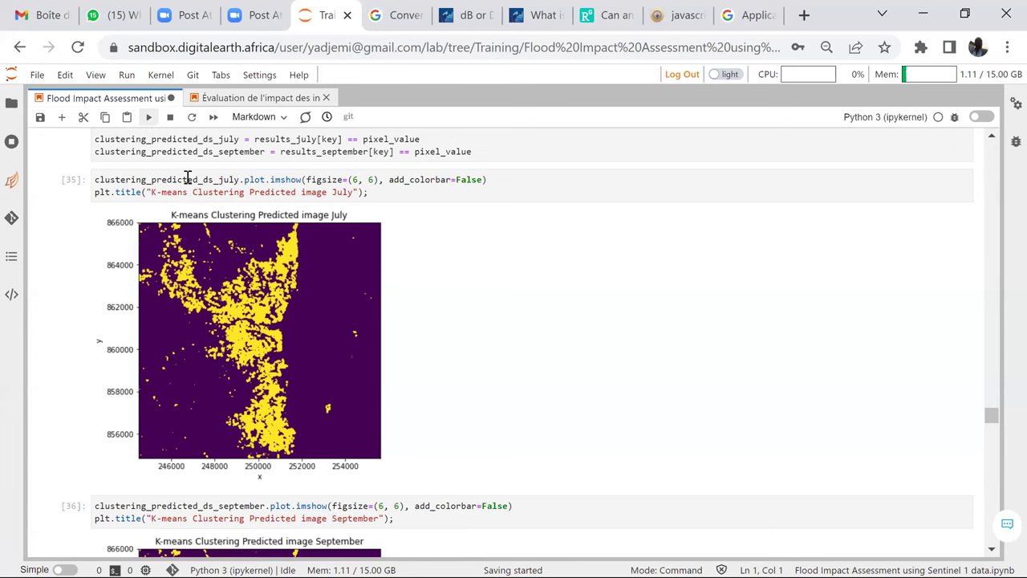
# Compare the September urban prediction plot with the July one, and proceed to the validation section.
pyautogui.scroll(-3, 231, 380)
pyautogui.scroll(-4, 230, 414)
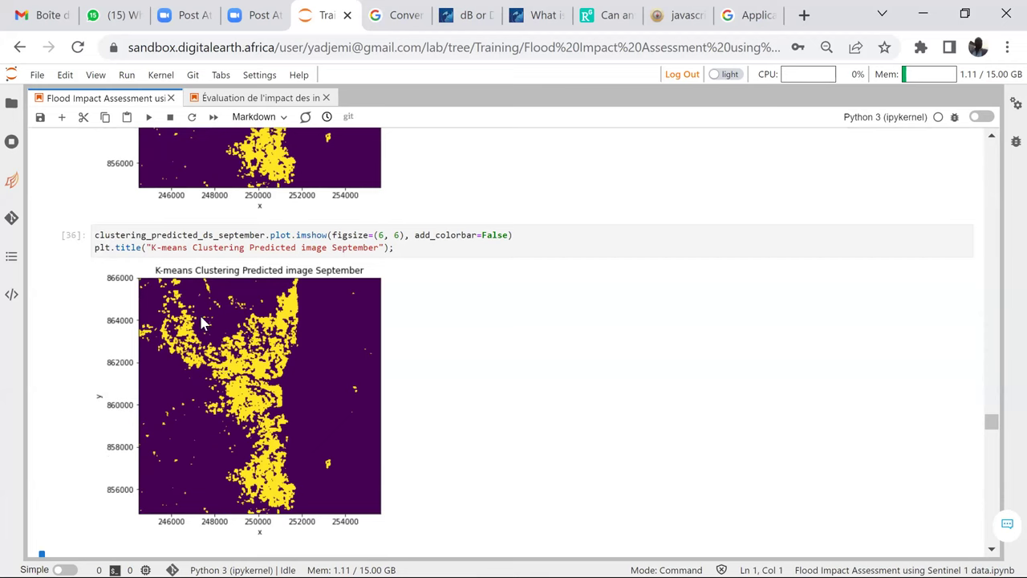
pyautogui.click(148, 118)
pyautogui.scroll(5, 271, 307)
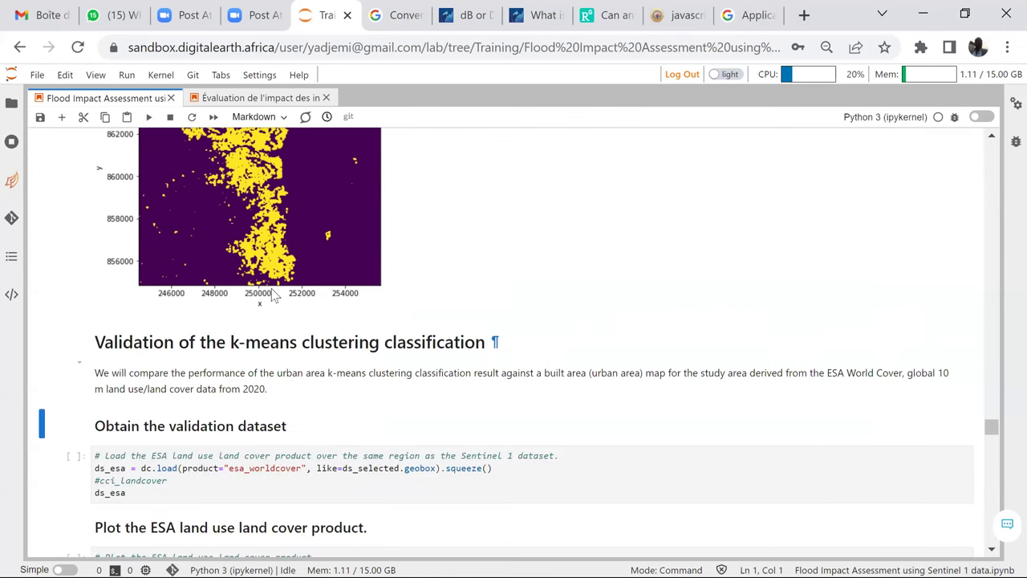
pyautogui.scroll(1, 250, 253)
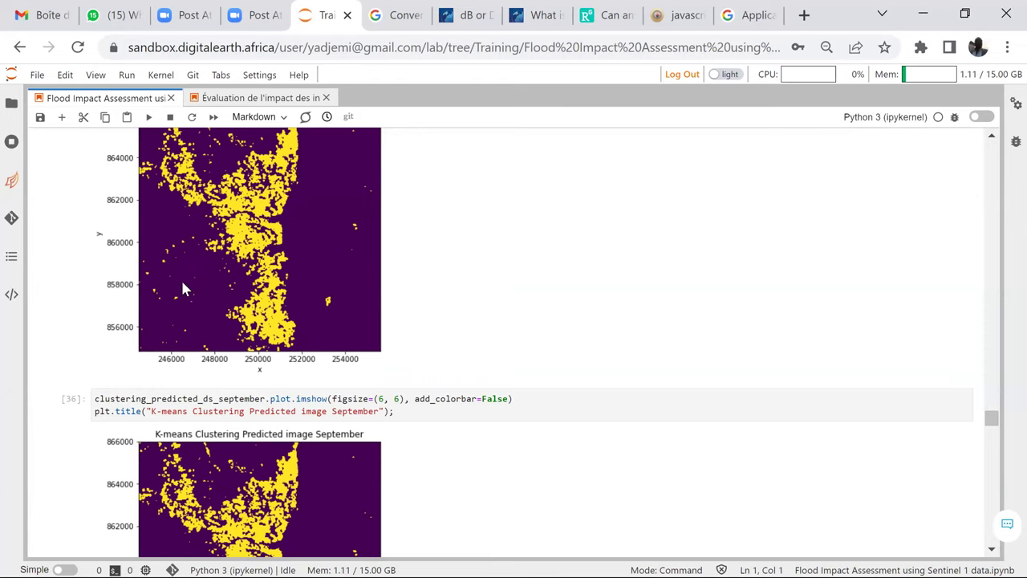
pyautogui.scroll(-3, 184, 287)
pyautogui.scroll(-4, 87, 323)
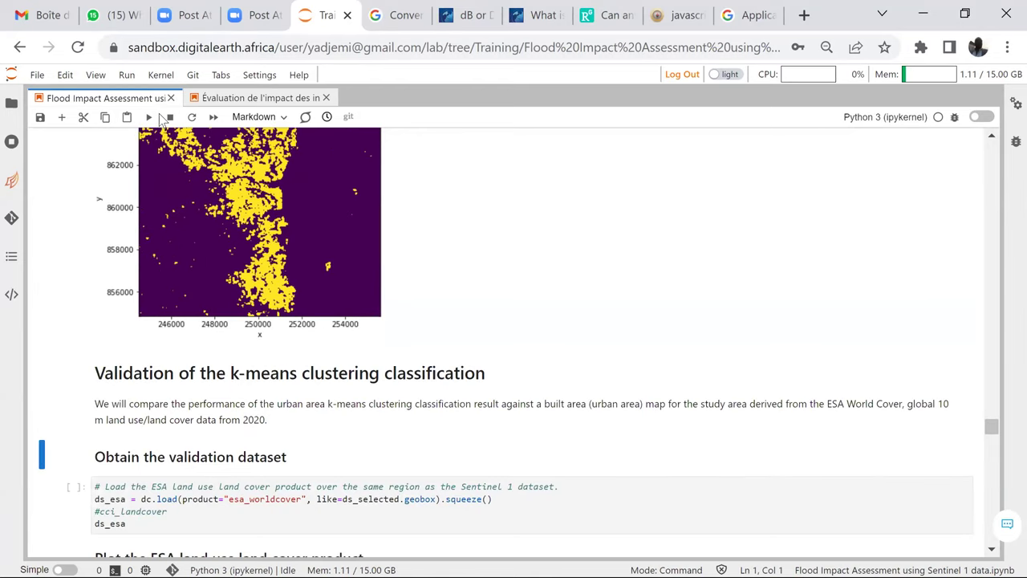
# Load the esa_worldcover product into ds_esa over the Sentinel-1 region, and review the dataset's coordinates and classification variable.
pyautogui.click(148, 119)
pyautogui.click(147, 119)
pyautogui.scroll(-3, 225, 398)
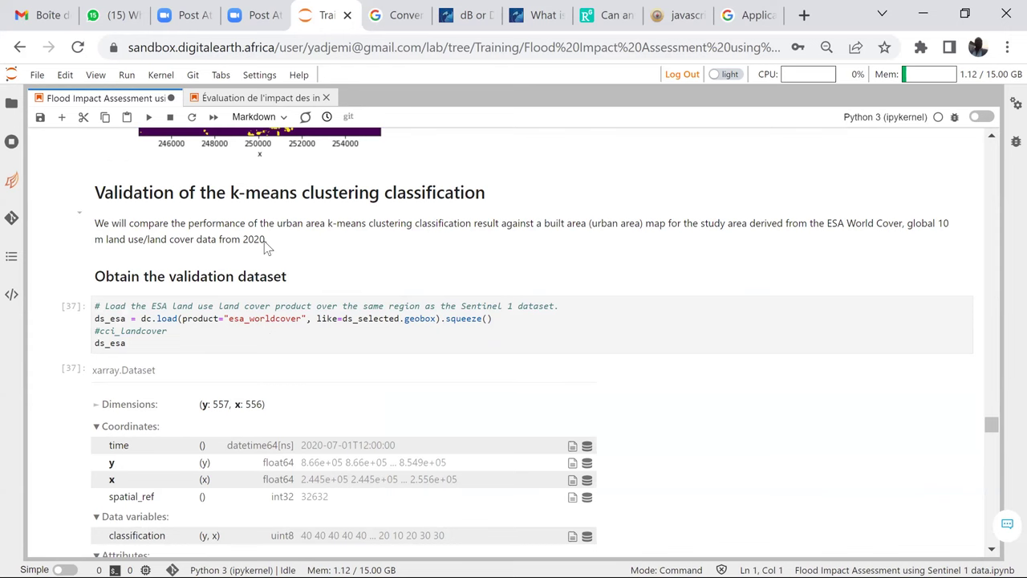
pyautogui.scroll(-1, 265, 251)
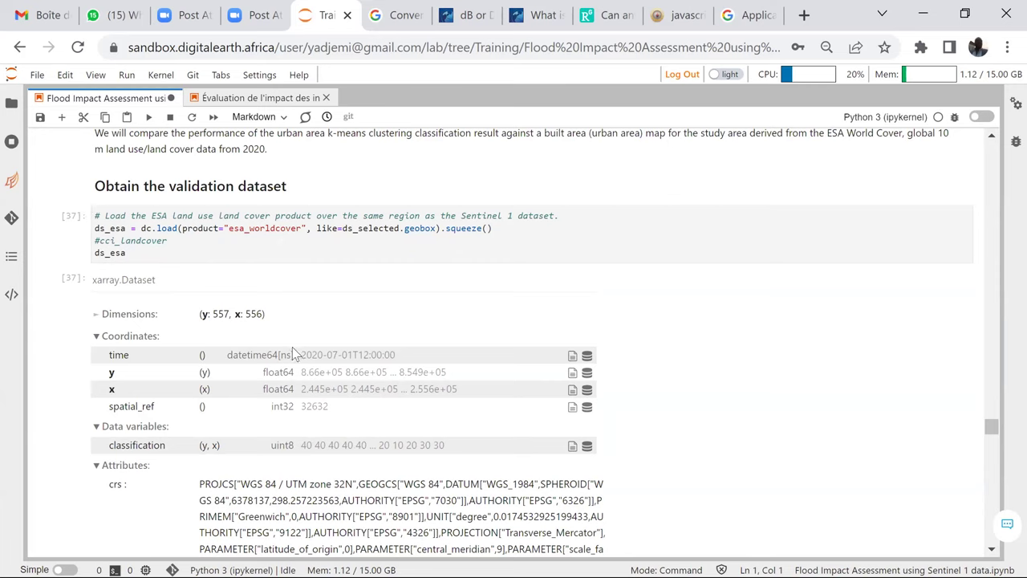
# Plot the ESA WorldCover classification map with its legend, and examine the built up, water and vegetation classes.
pyautogui.click(151, 117)
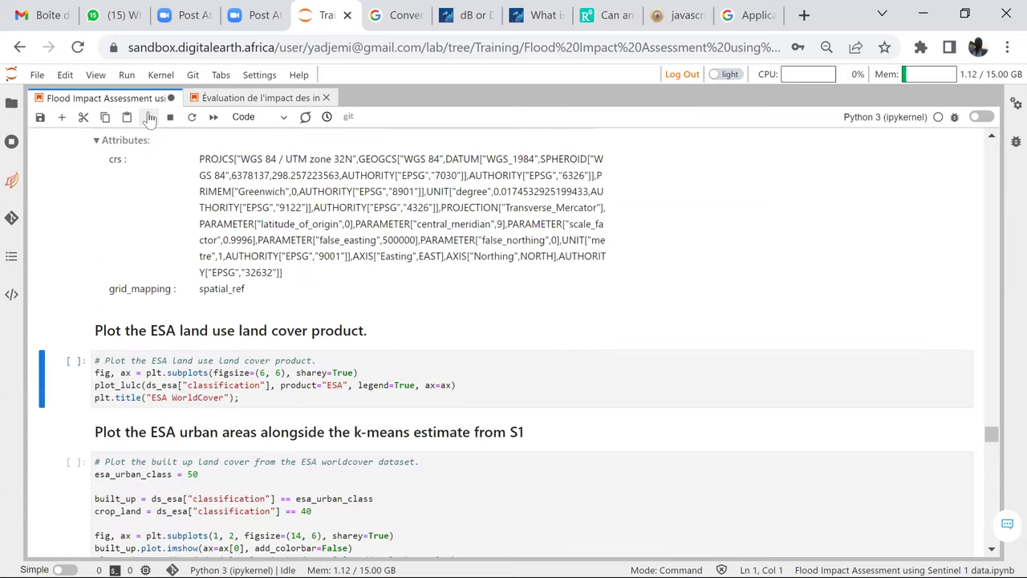
pyautogui.click(149, 118)
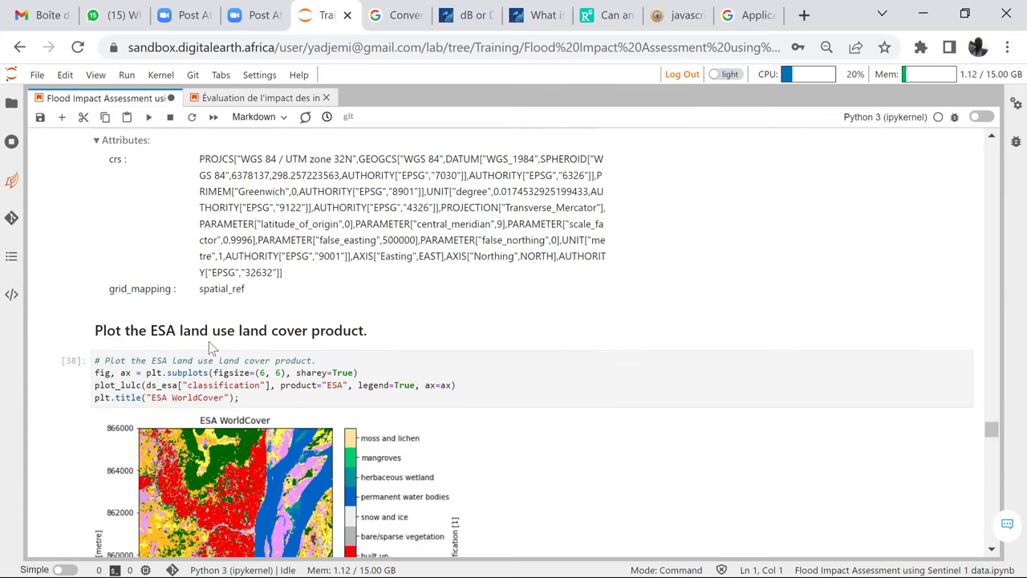
pyautogui.scroll(-4, 165, 357)
pyautogui.scroll(1, 105, 323)
pyautogui.scroll(1, 106, 321)
pyautogui.scroll(1, 166, 278)
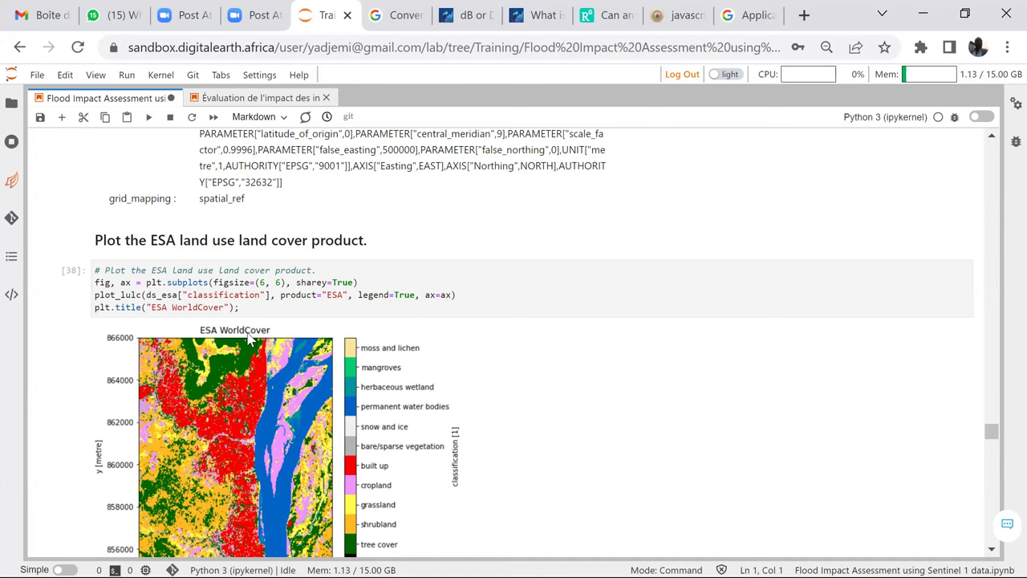
pyautogui.scroll(-3, 249, 340)
pyautogui.scroll(2, 245, 353)
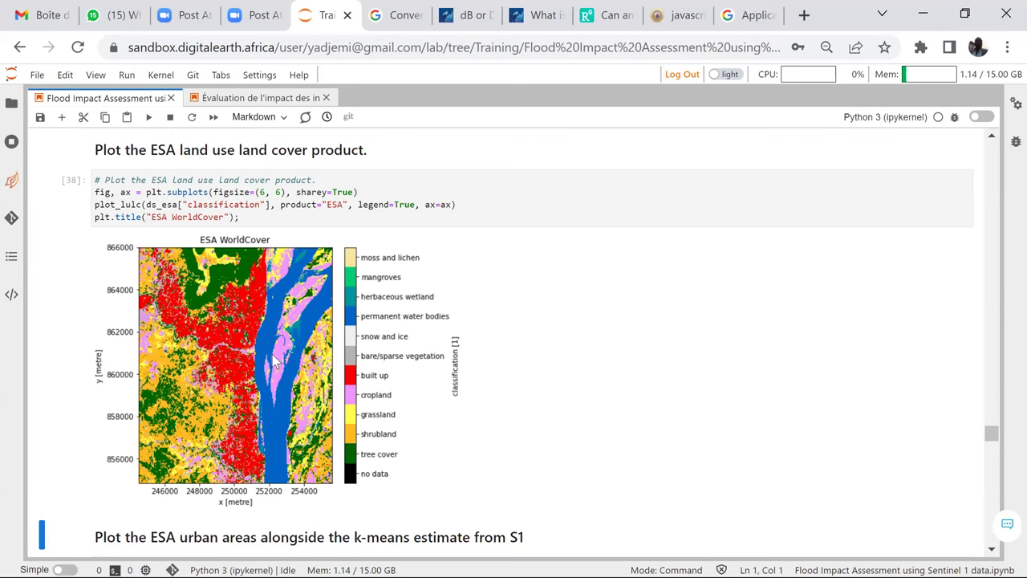
# Plot the ESA built-up land cover, using esa_urban_class 50, alongside the July K-means predicted image.
pyautogui.scroll(-5, 277, 359)
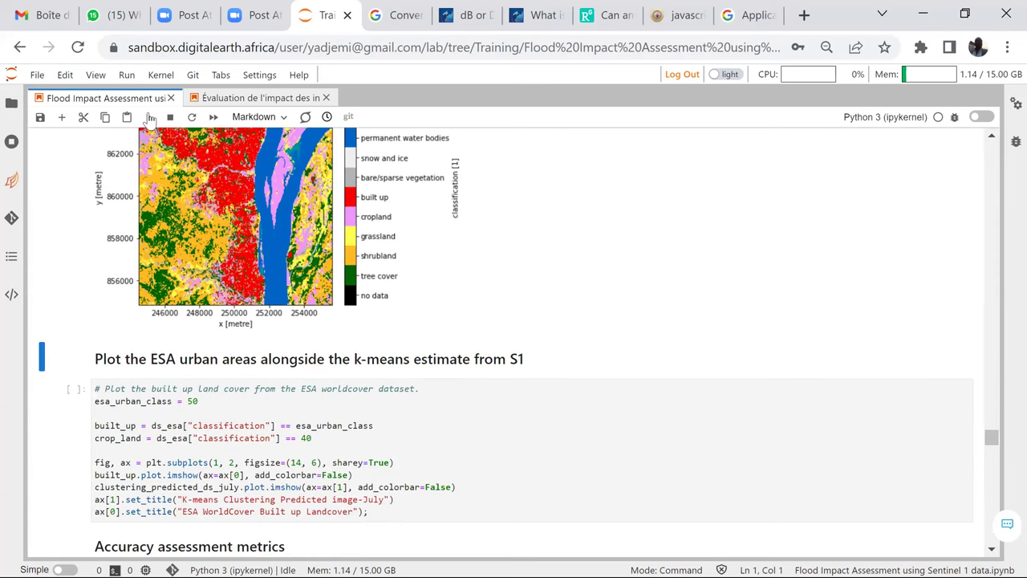
pyautogui.click(149, 118)
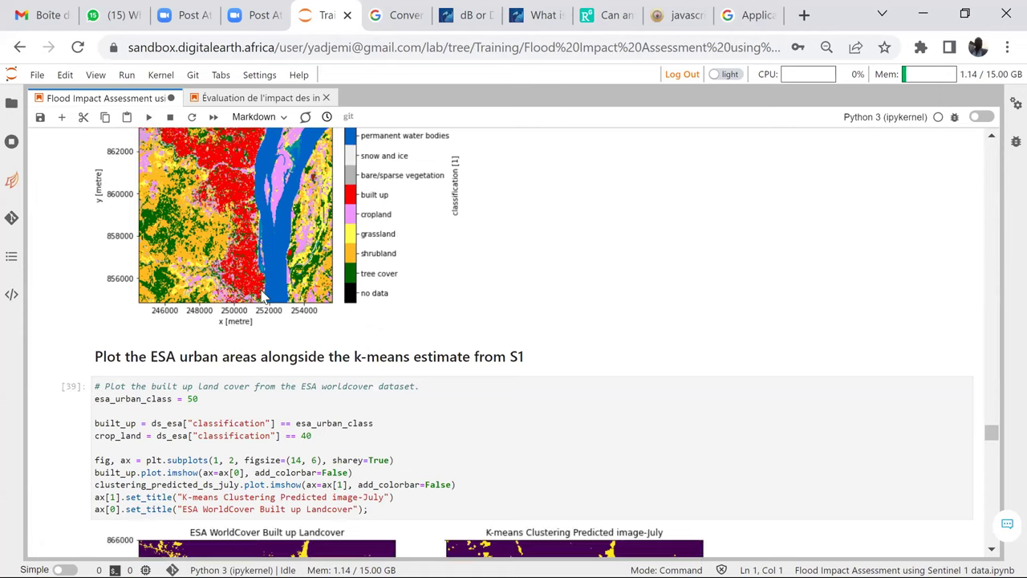
pyautogui.scroll(-2, 265, 297)
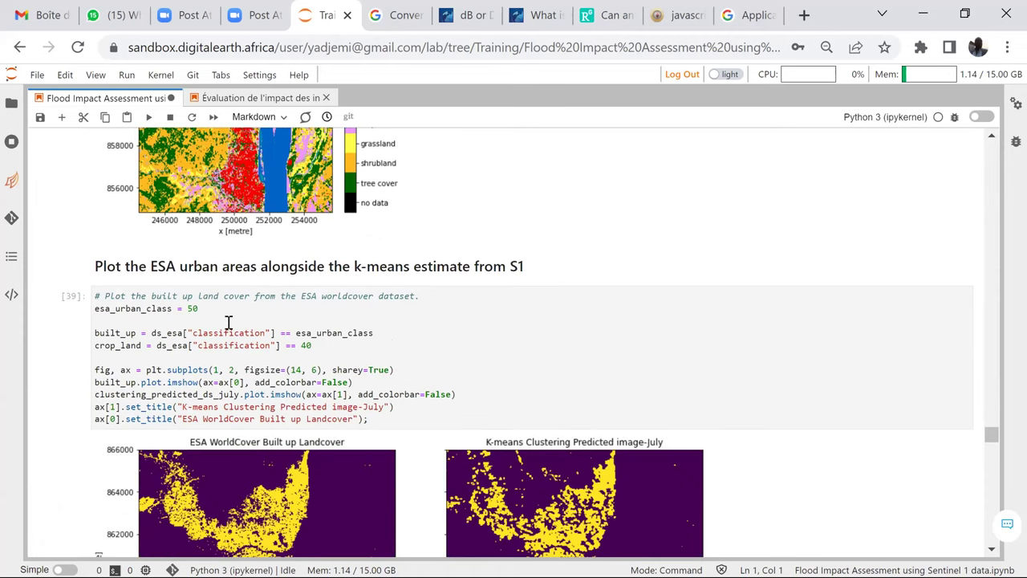
# Compare the ESA WorldCover built-up land cover plot with the July K-means predicted image.
pyautogui.scroll(-2, 226, 322)
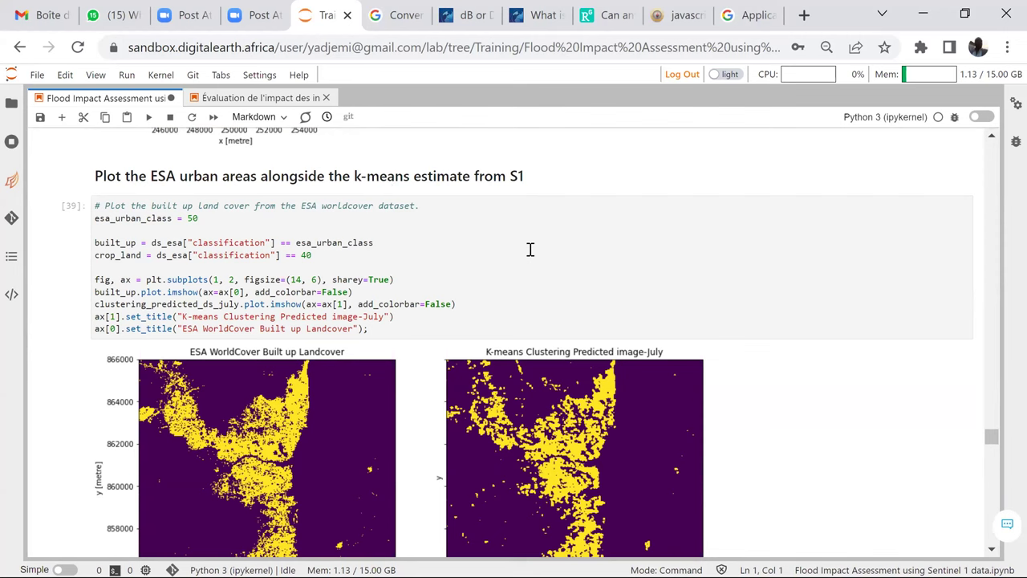
pyautogui.scroll(-2, 530, 248)
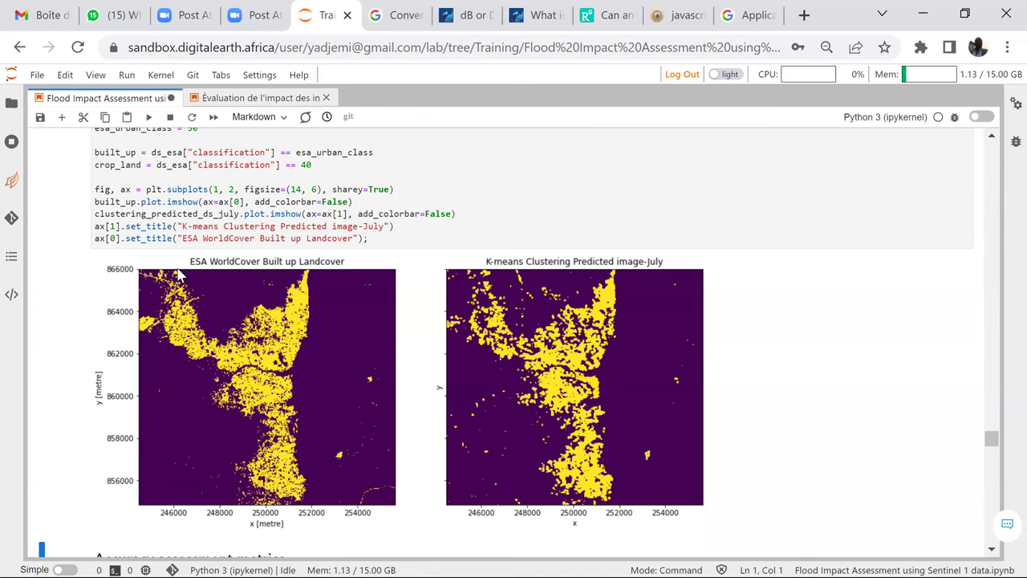
pyautogui.scroll(2, 183, 278)
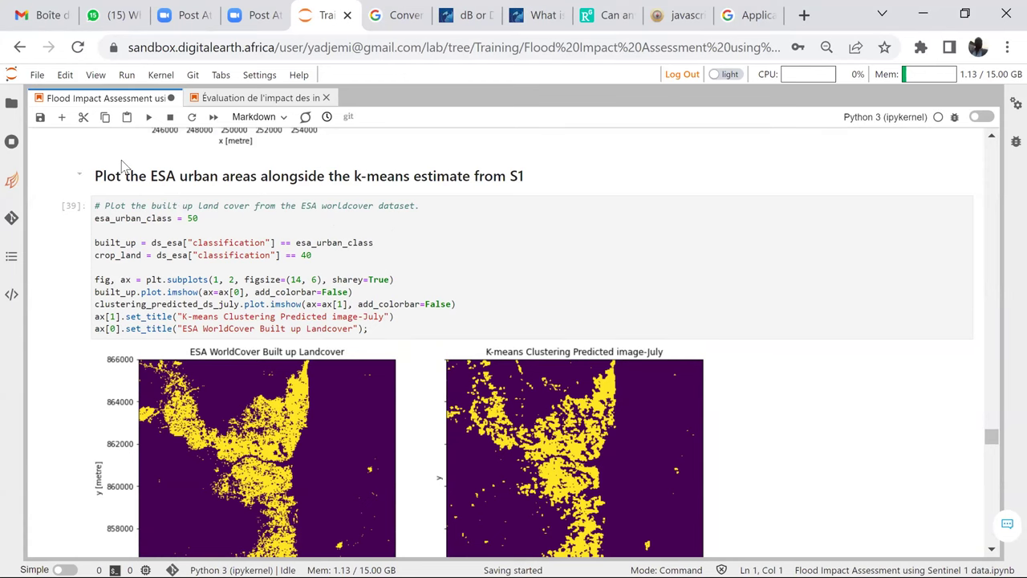
pyautogui.press('Down')
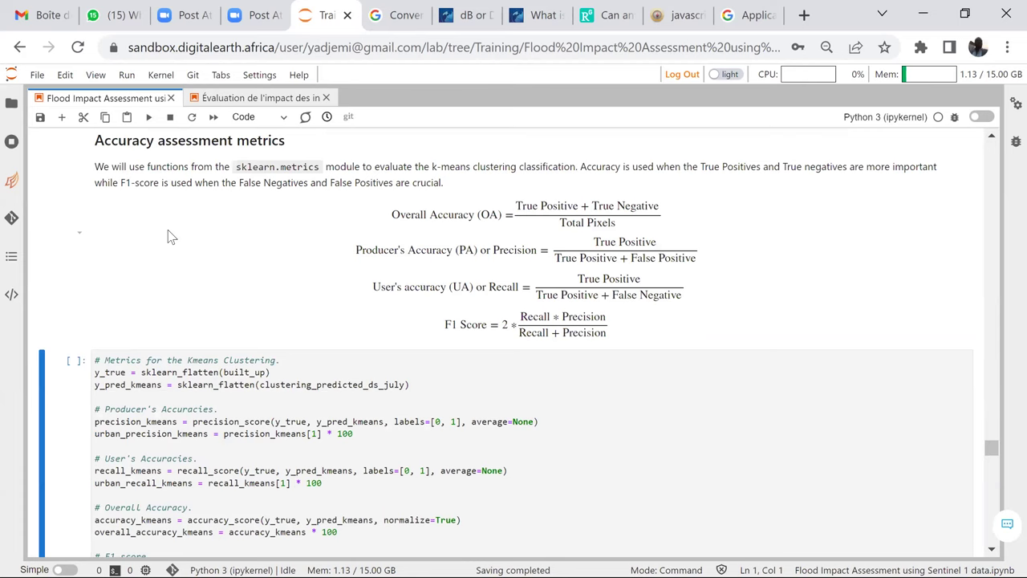
pyautogui.scroll(3, 170, 237)
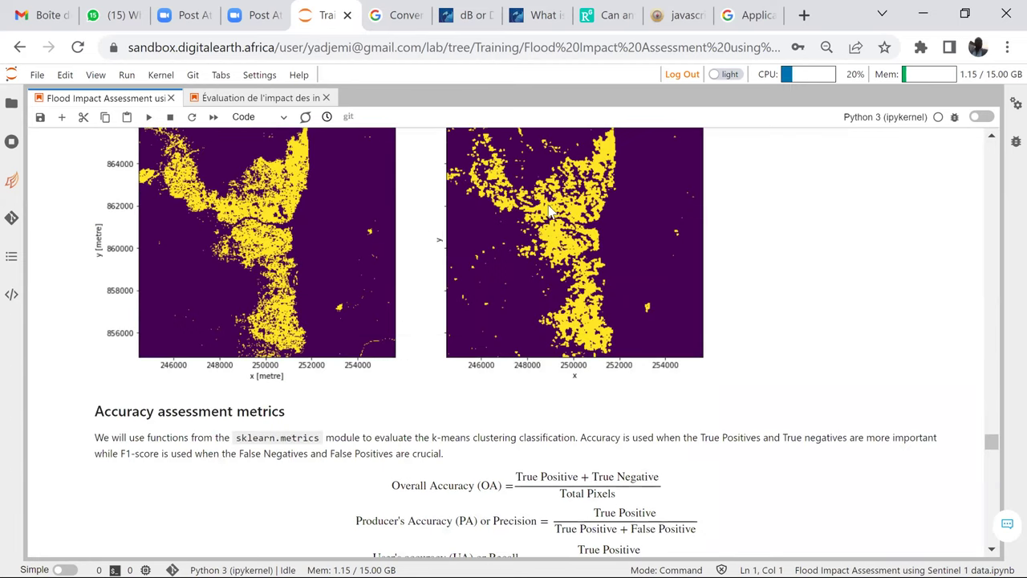
pyautogui.scroll(1, 241, 298)
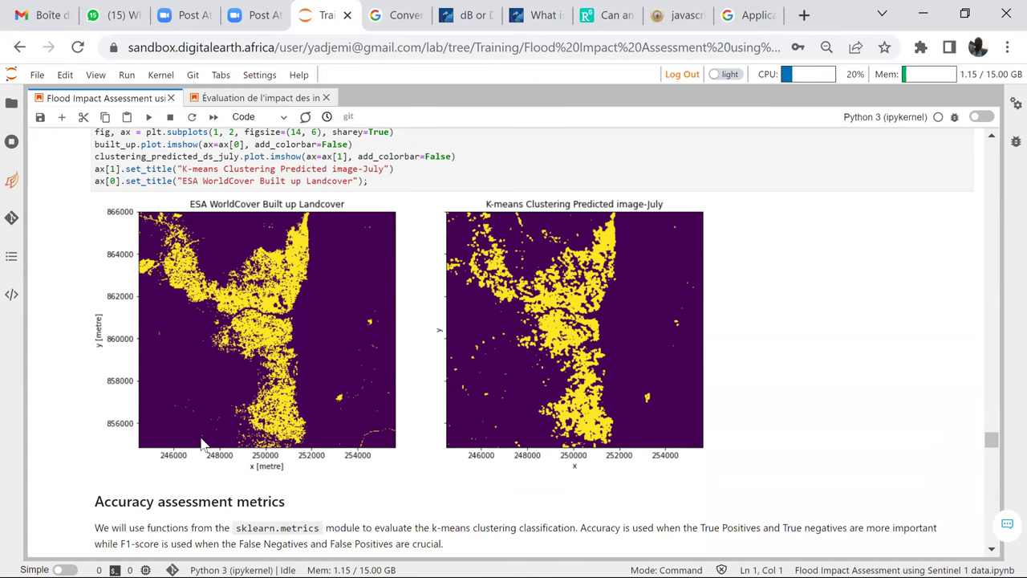
# Review the accuracy assessment formulas, and compute the July k-means precision, recall, overall accuracy and F1 score against the ESA built-up data.
pyautogui.scroll(-3, 202, 442)
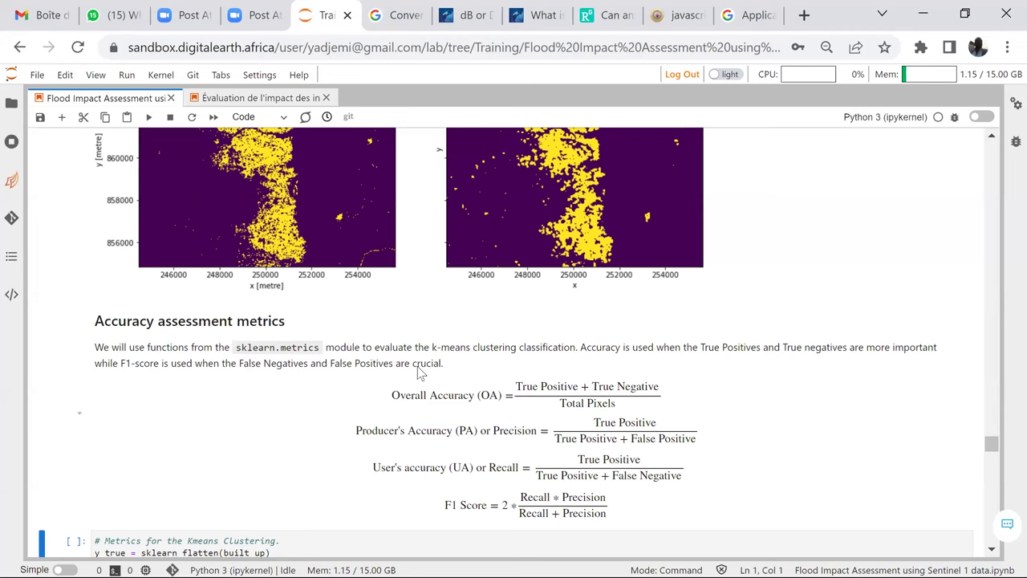
pyautogui.scroll(-2, 438, 389)
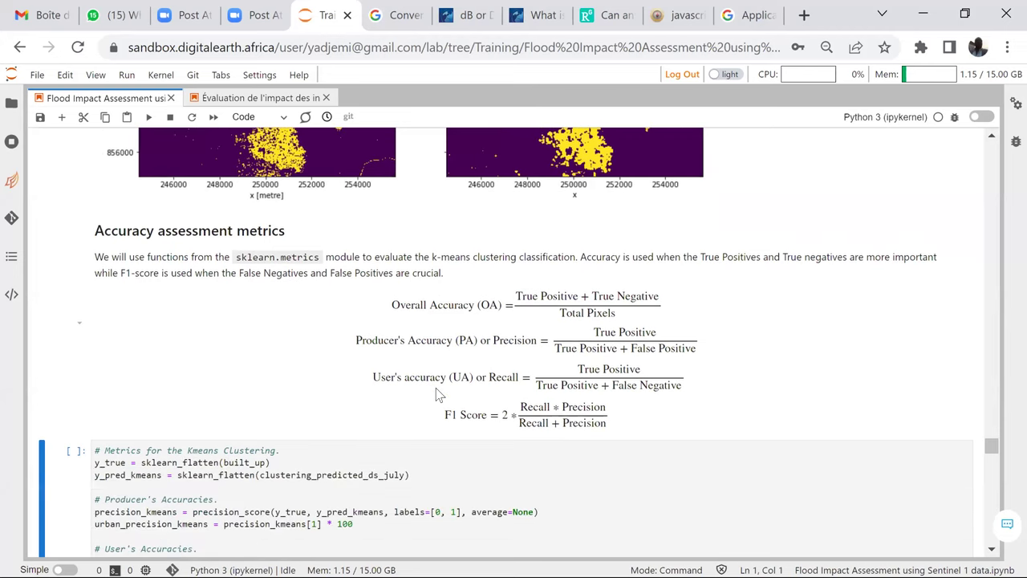
pyautogui.scroll(-2, 113, 279)
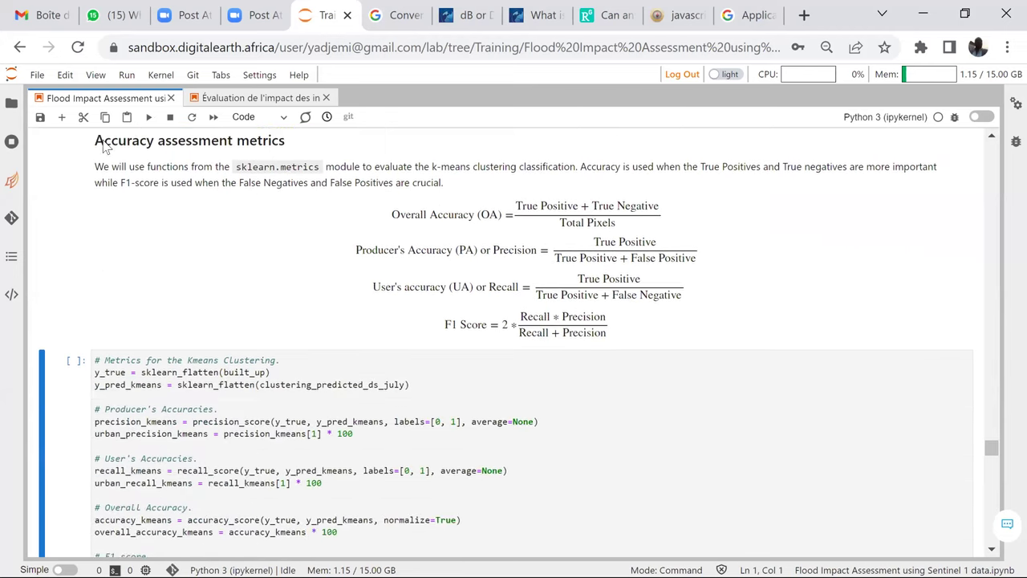
pyautogui.click(148, 119)
pyautogui.scroll(1, 112, 337)
pyautogui.scroll(2, 108, 383)
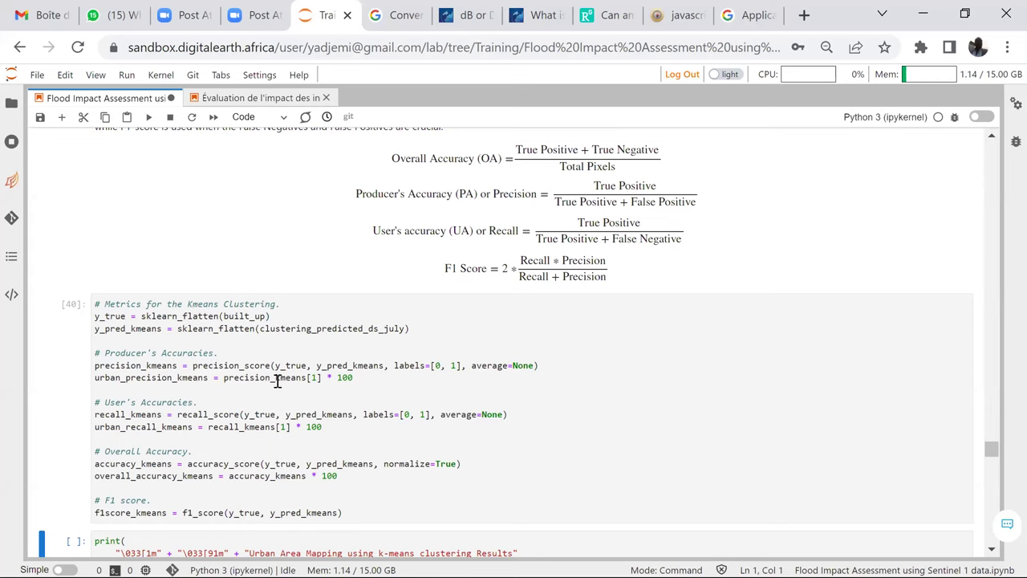
pyautogui.scroll(-3, 277, 381)
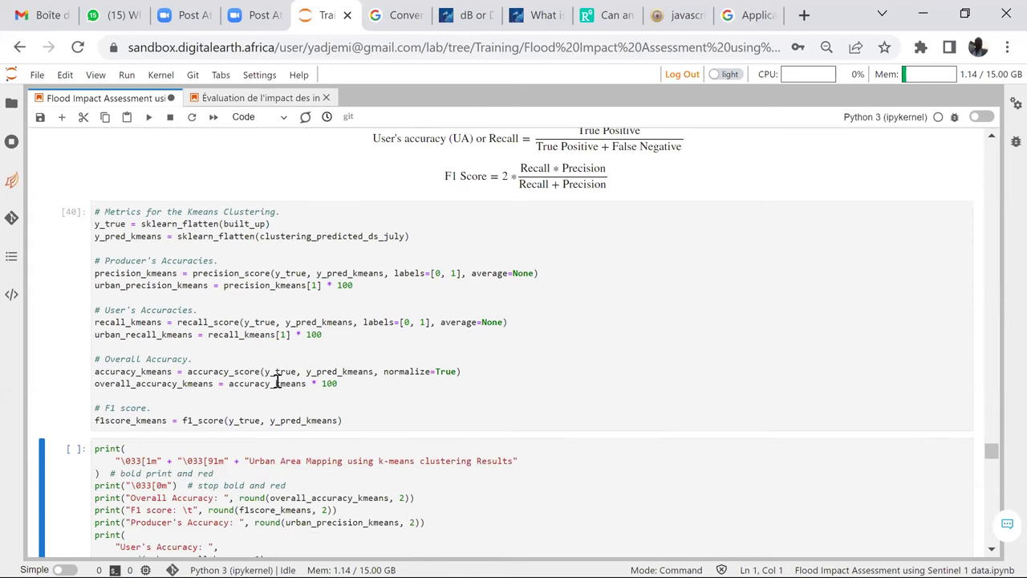
# Print the July k-means urban mapping accuracy results, review them, and save the notebook.
pyautogui.click(150, 117)
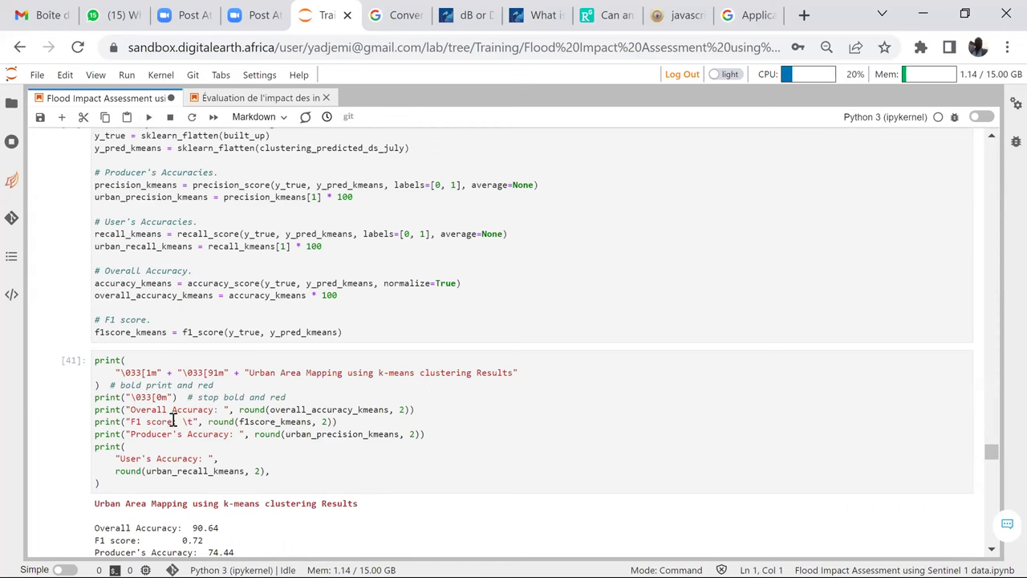
pyautogui.scroll(-1, 253, 399)
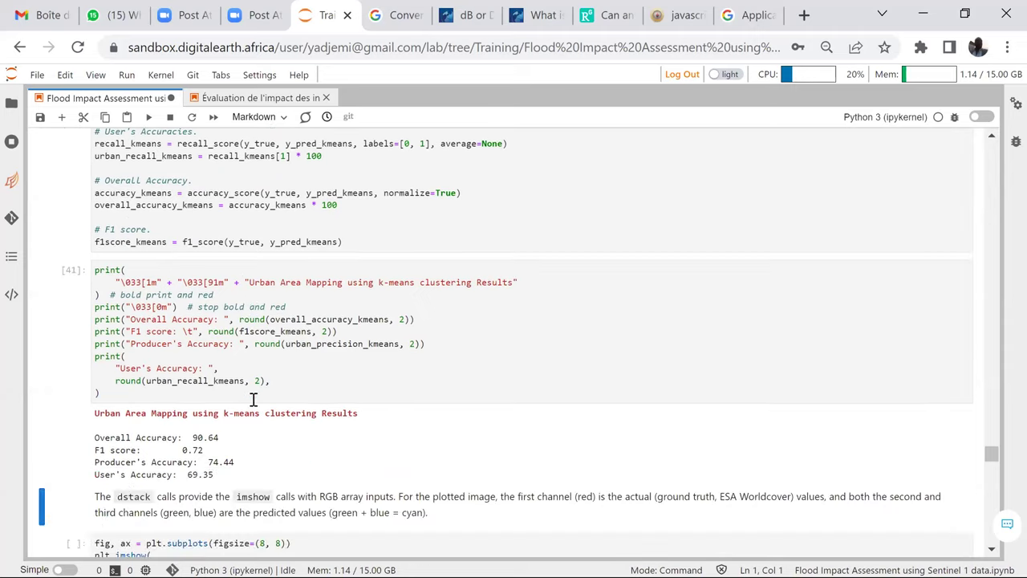
pyautogui.scroll(-1, 253, 399)
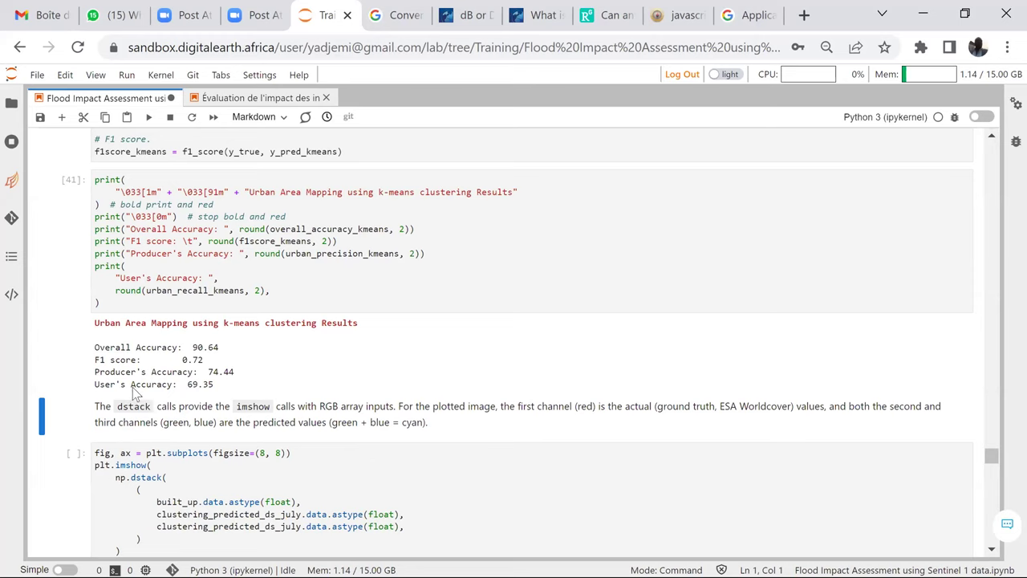
pyautogui.hotkey('ctrl', 's')
# Plot the July Urban Area Mapping Clustering Results as a false positive, false negative and true positive map, and examine its classes.
pyautogui.scroll(-3, 241, 365)
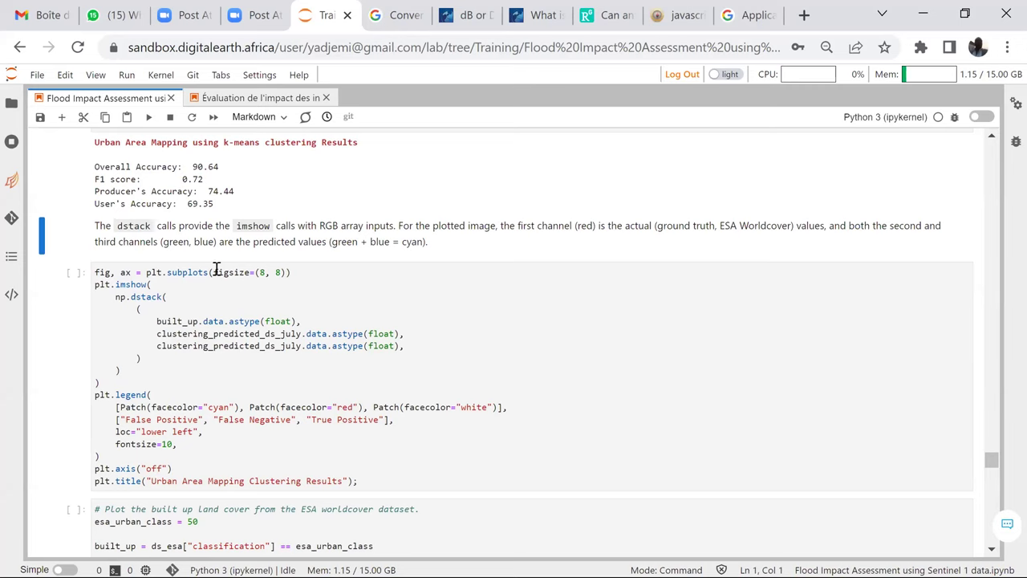
pyautogui.click(148, 119)
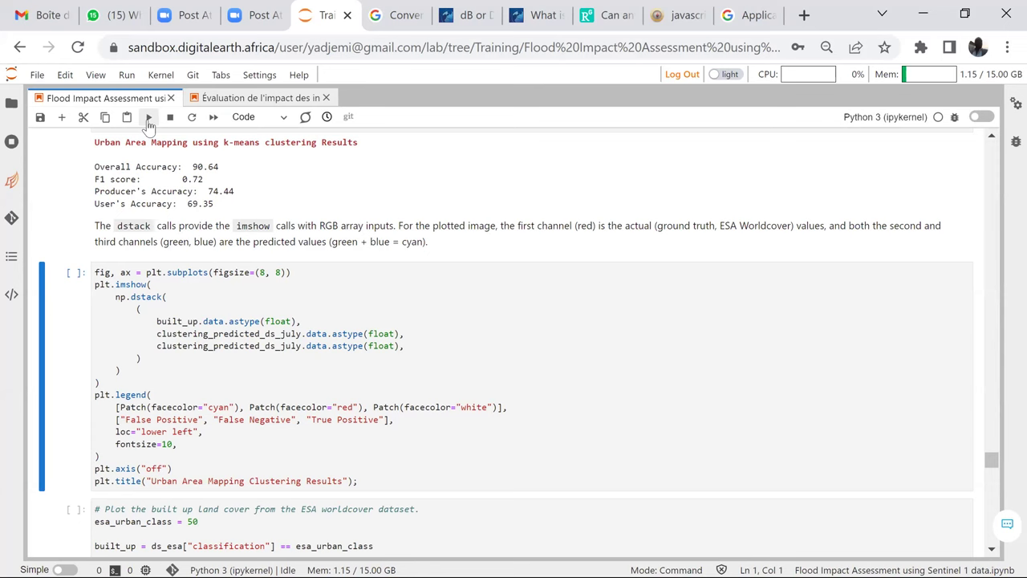
pyautogui.click(149, 118)
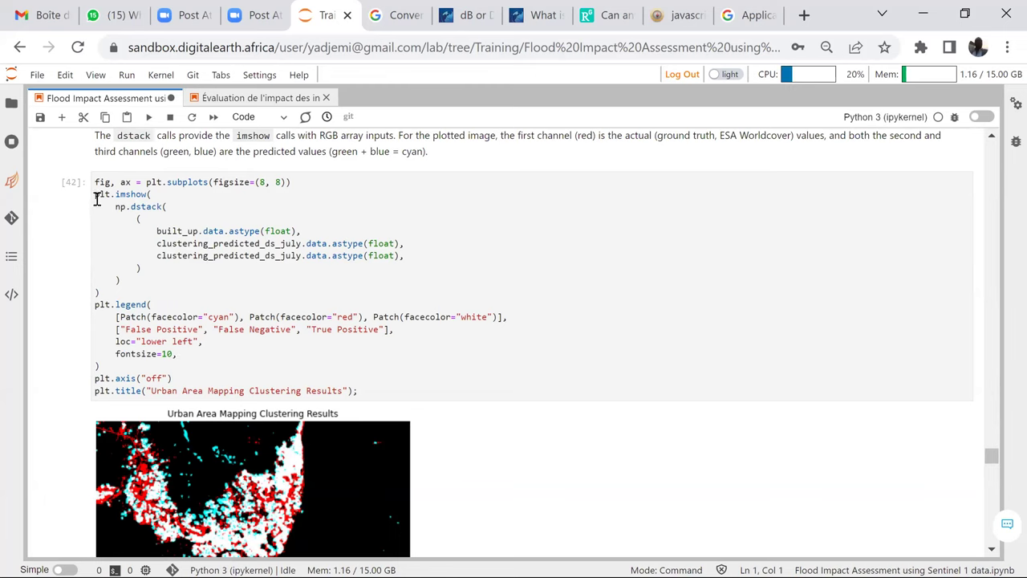
pyautogui.scroll(2, 117, 272)
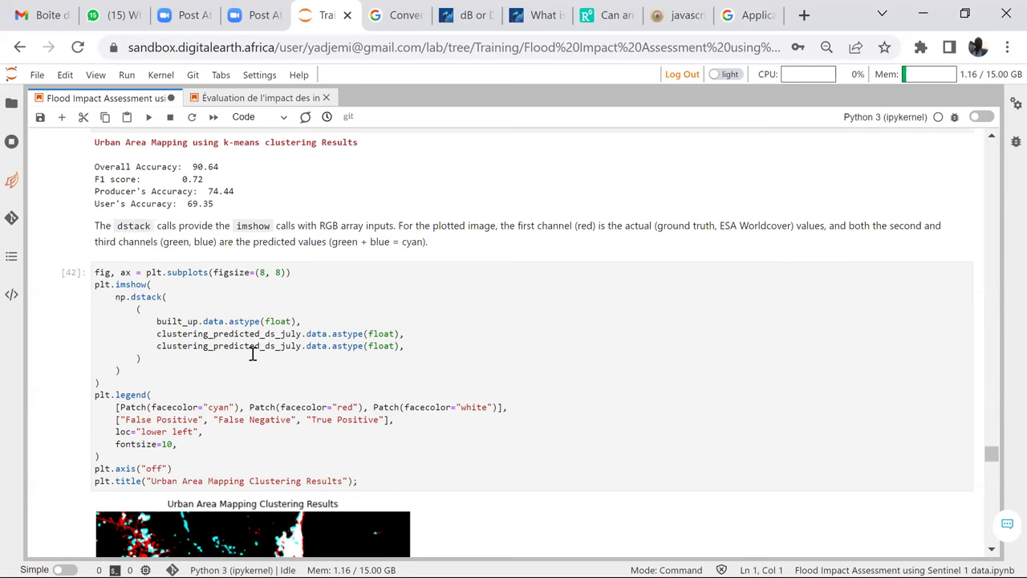
pyautogui.scroll(-1, 252, 354)
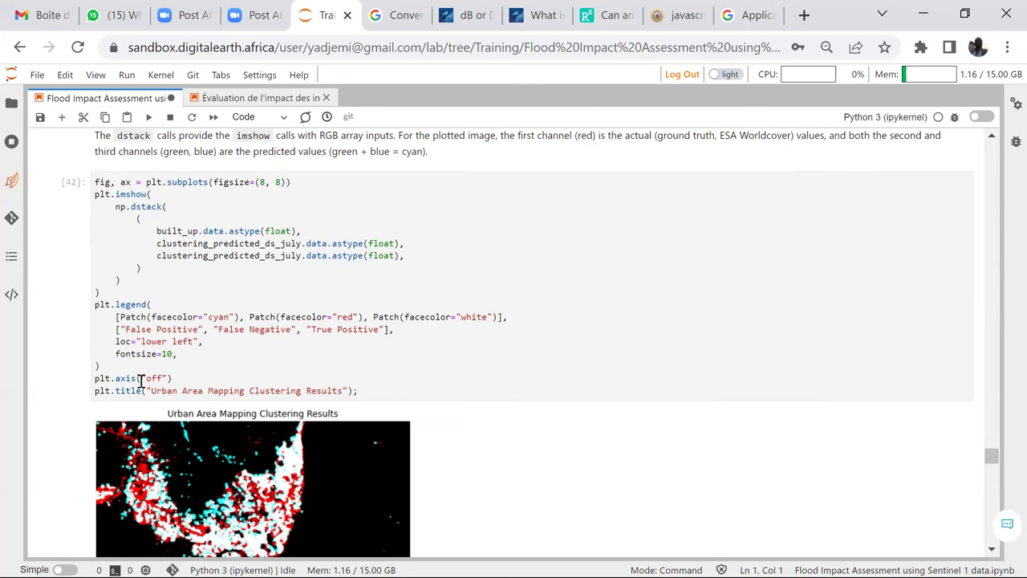
pyautogui.scroll(-1, 140, 380)
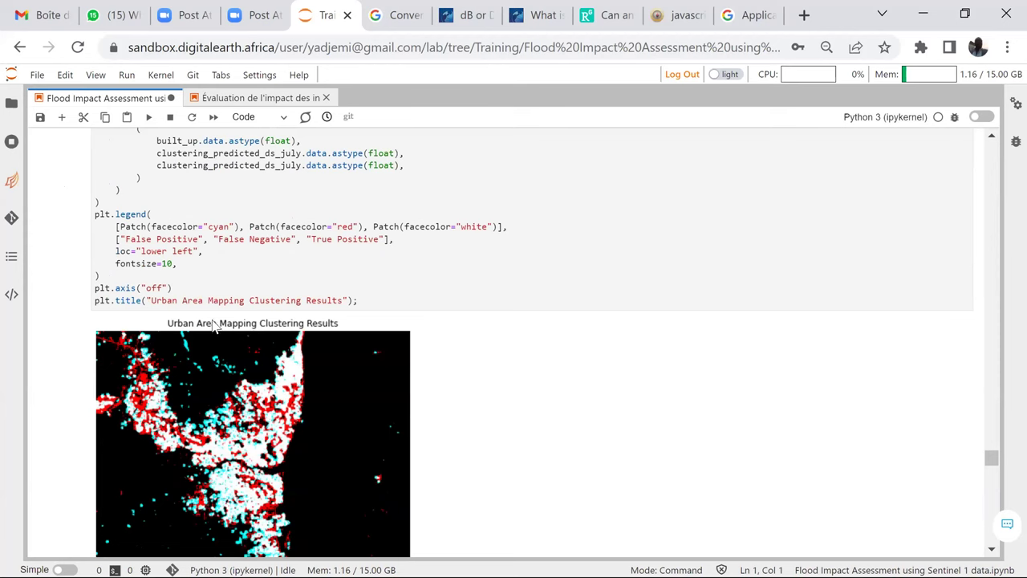
pyautogui.scroll(-1, 208, 375)
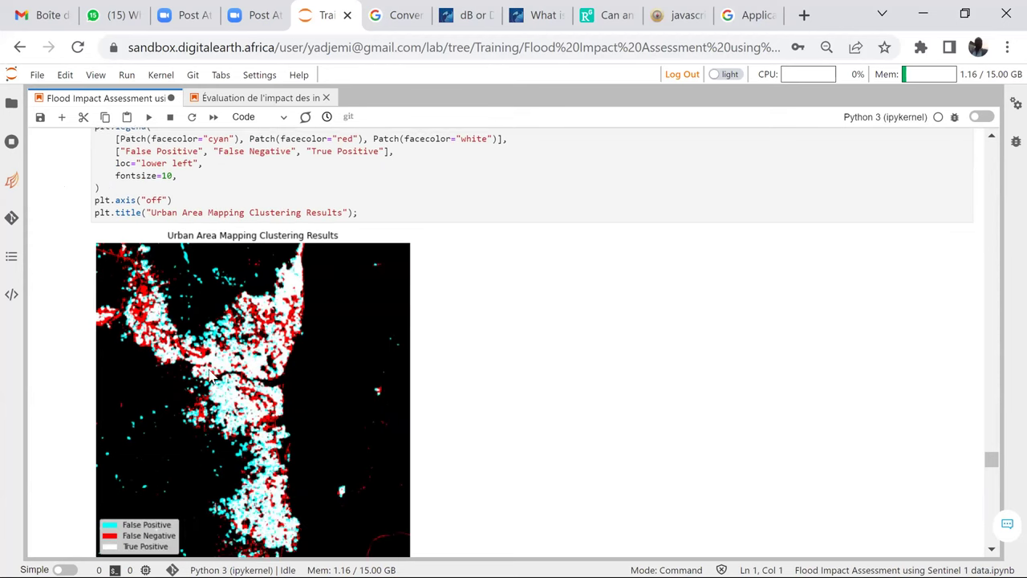
pyautogui.scroll(-1, 165, 414)
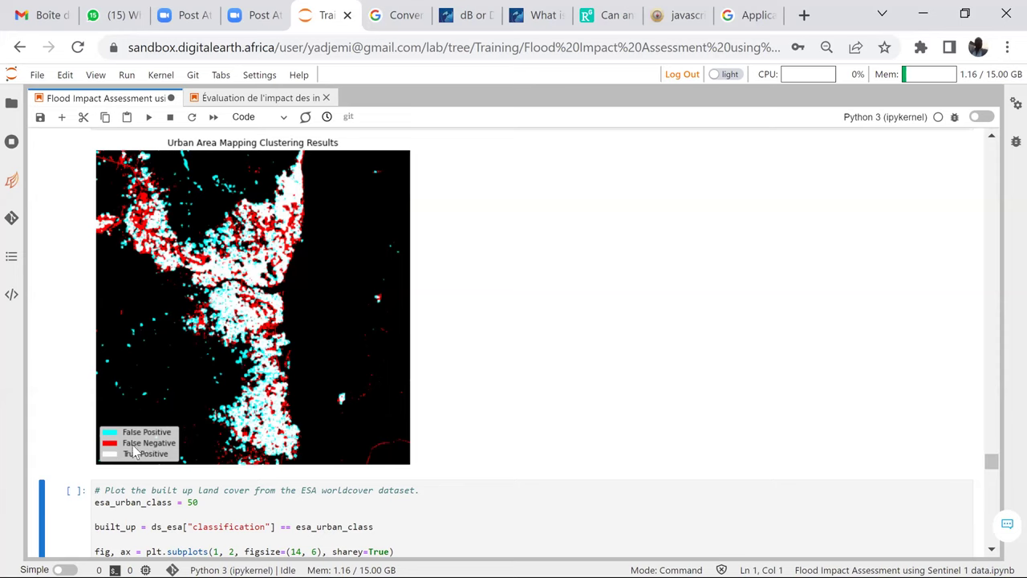
pyautogui.scroll(-2, 153, 429)
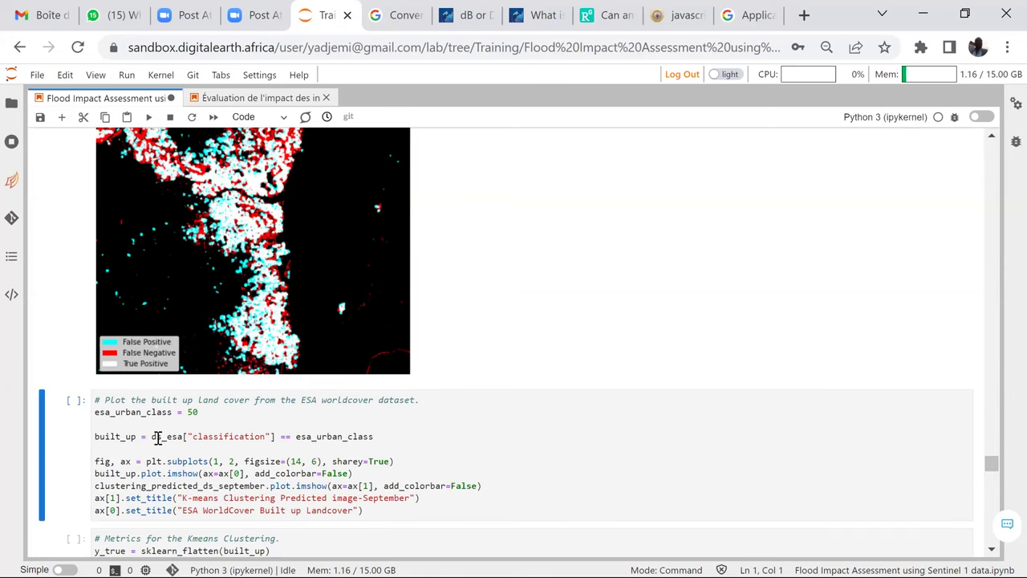
pyautogui.scroll(2, 177, 421)
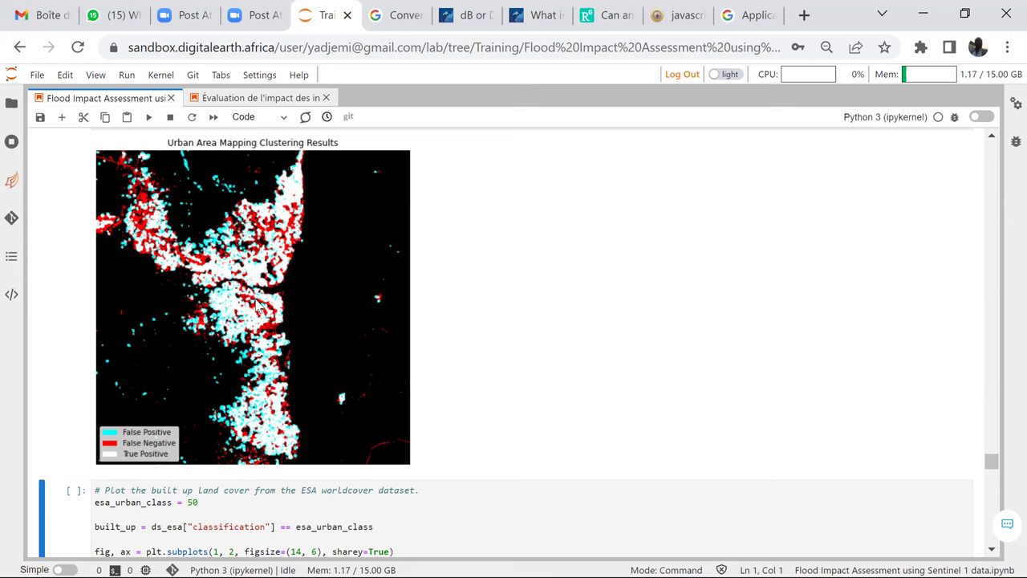
# Plot the ESA built-up land cover, using esa_urban_class 50, alongside the September K-means predicted image, and compare them.
pyautogui.scroll(-4, 256, 309)
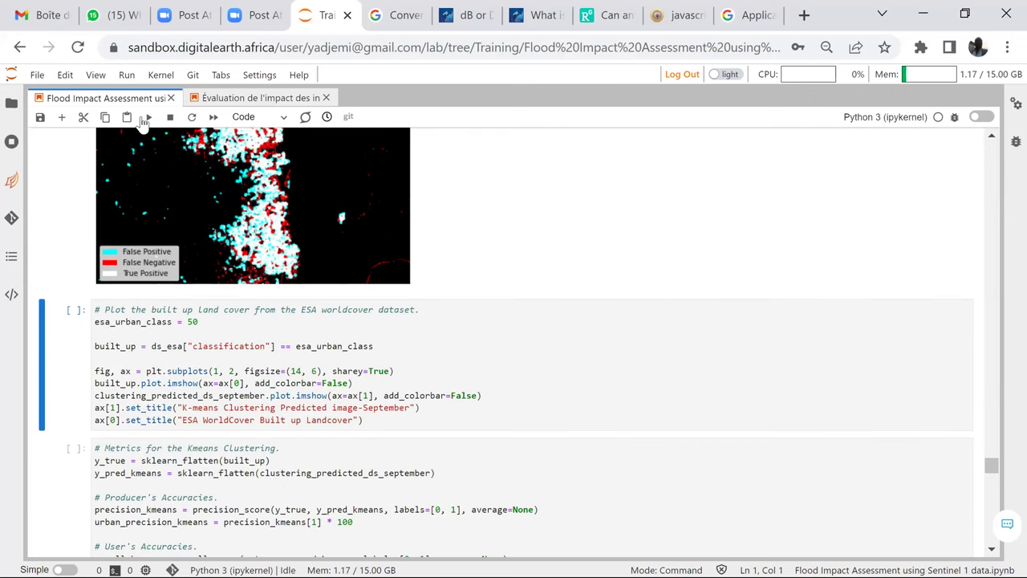
pyautogui.click(147, 118)
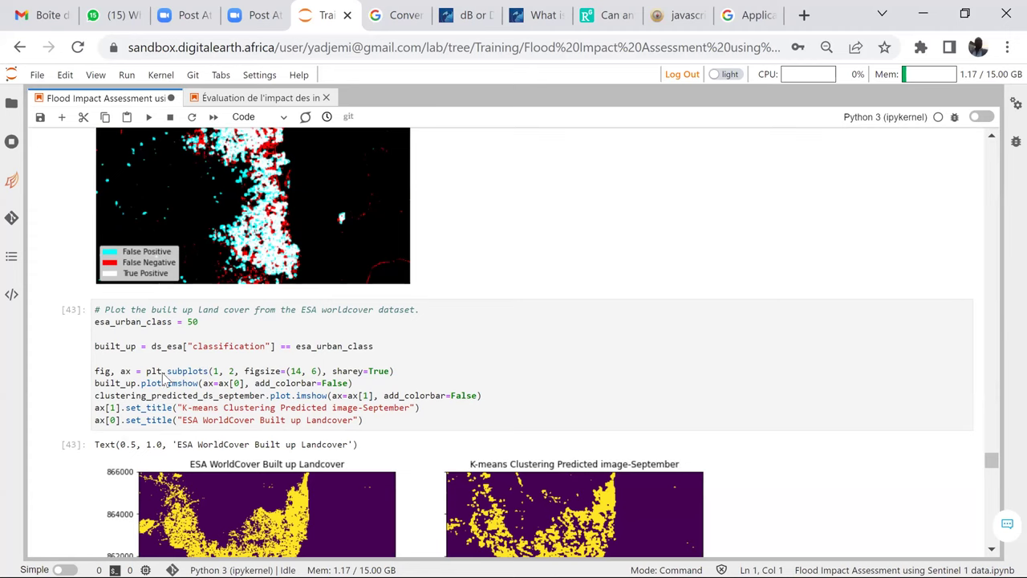
pyautogui.scroll(-1, 116, 381)
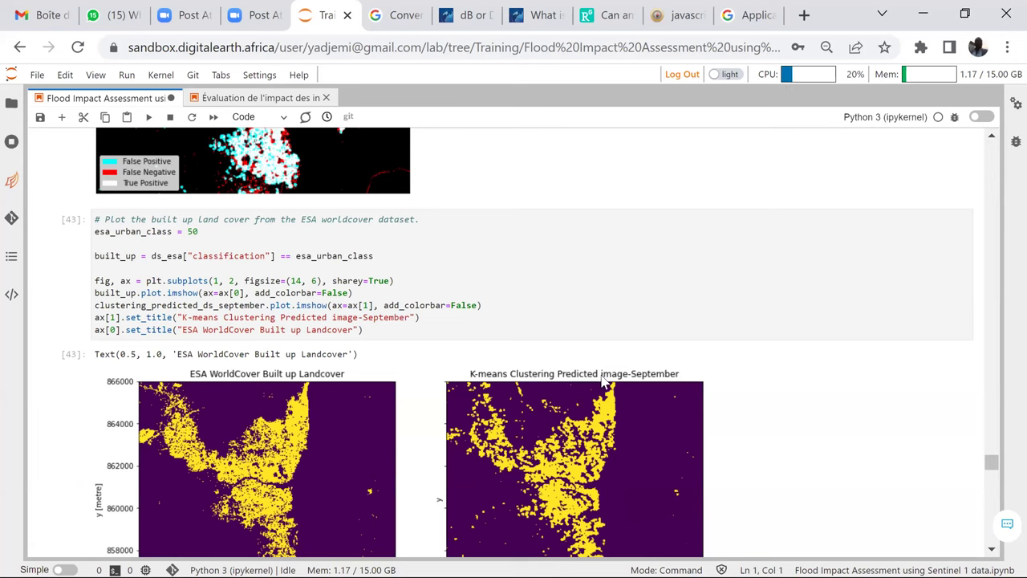
pyautogui.scroll(-2, 640, 375)
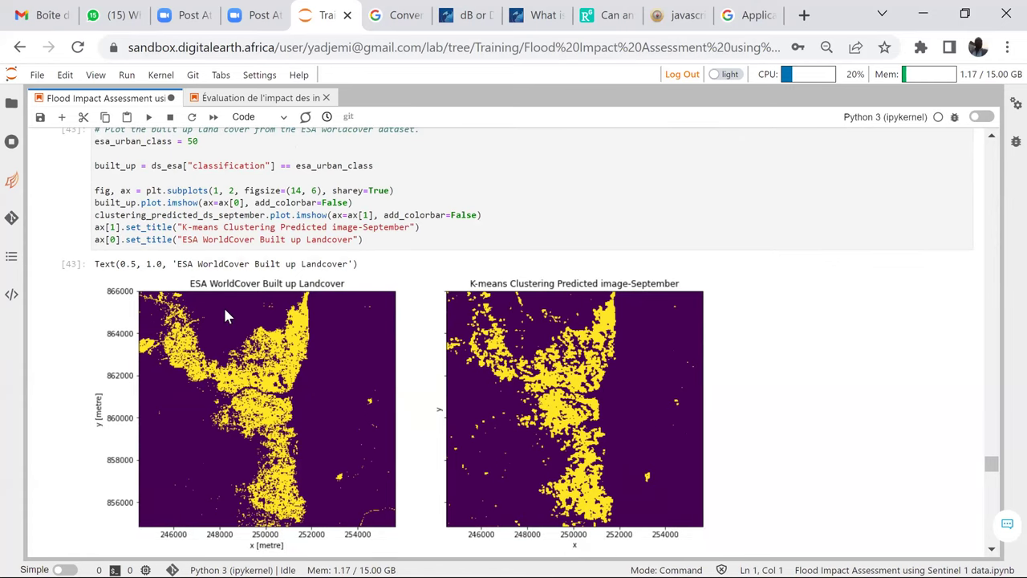
# Compute and print the k-means accuracy metrics for clustering_predicted_ds_september, and review the metrics code and results.
pyautogui.click(148, 118)
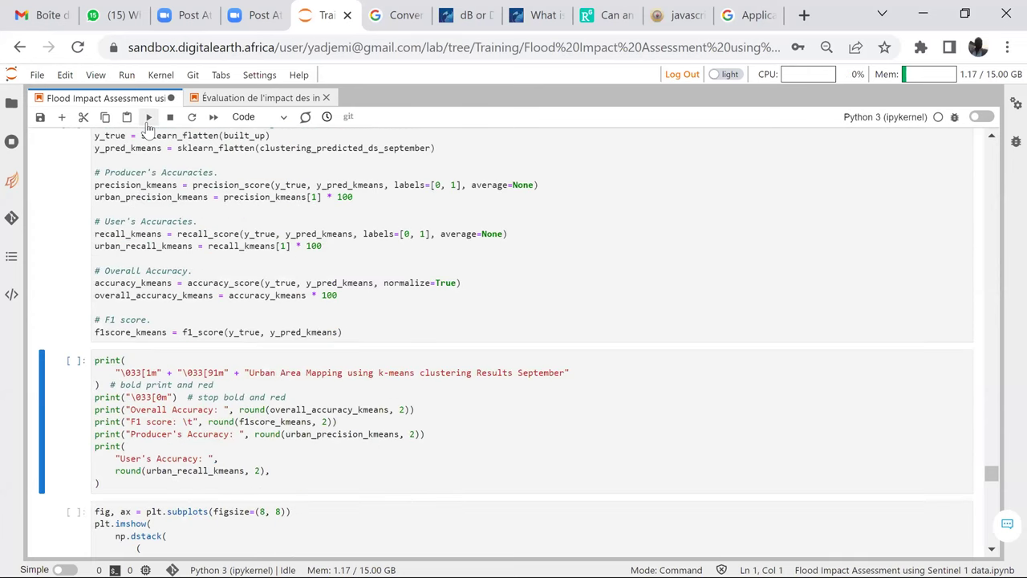
pyautogui.click(148, 119)
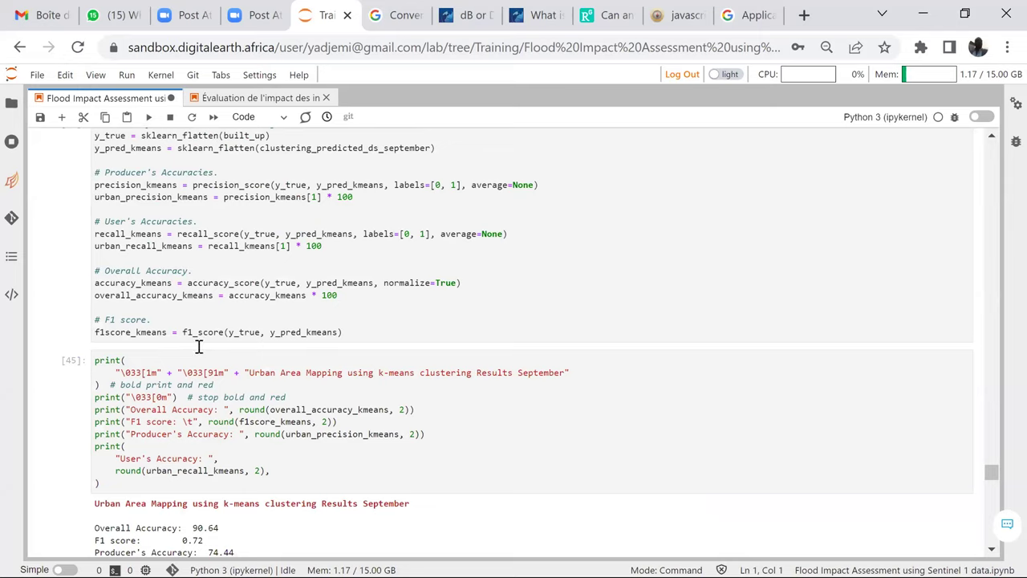
pyautogui.scroll(-2, 197, 347)
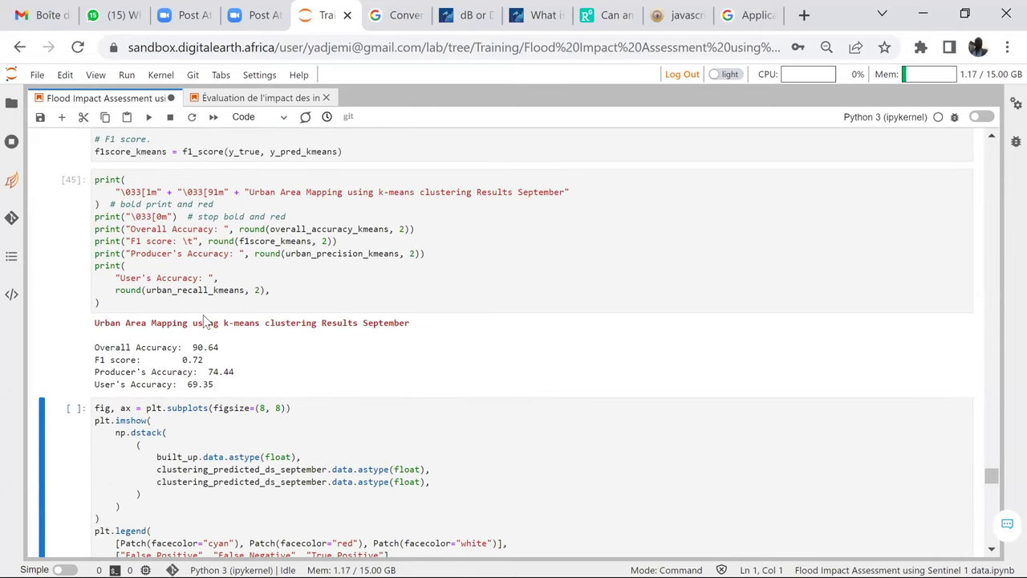
pyautogui.scroll(3, 205, 321)
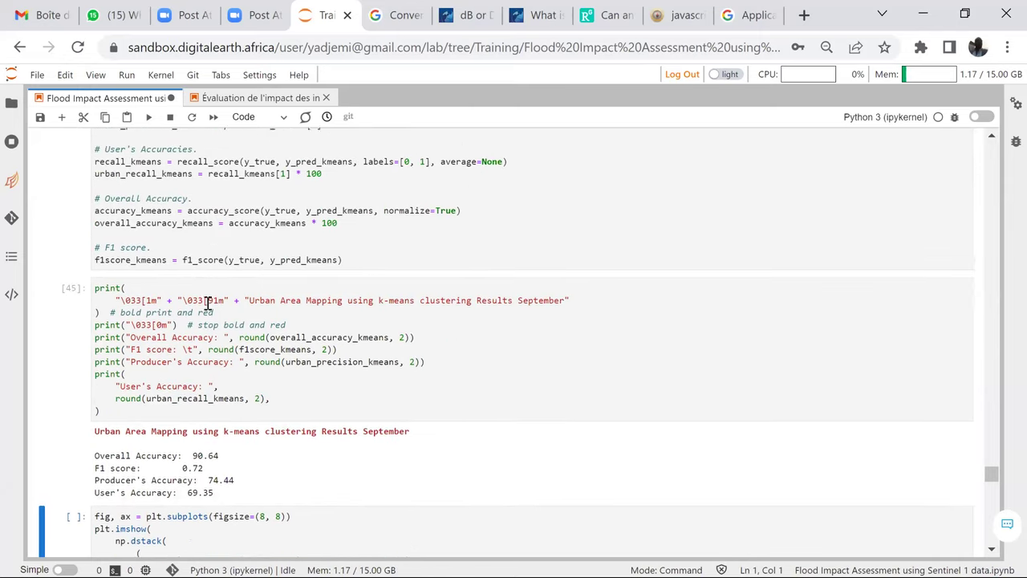
pyautogui.scroll(2, 189, 317)
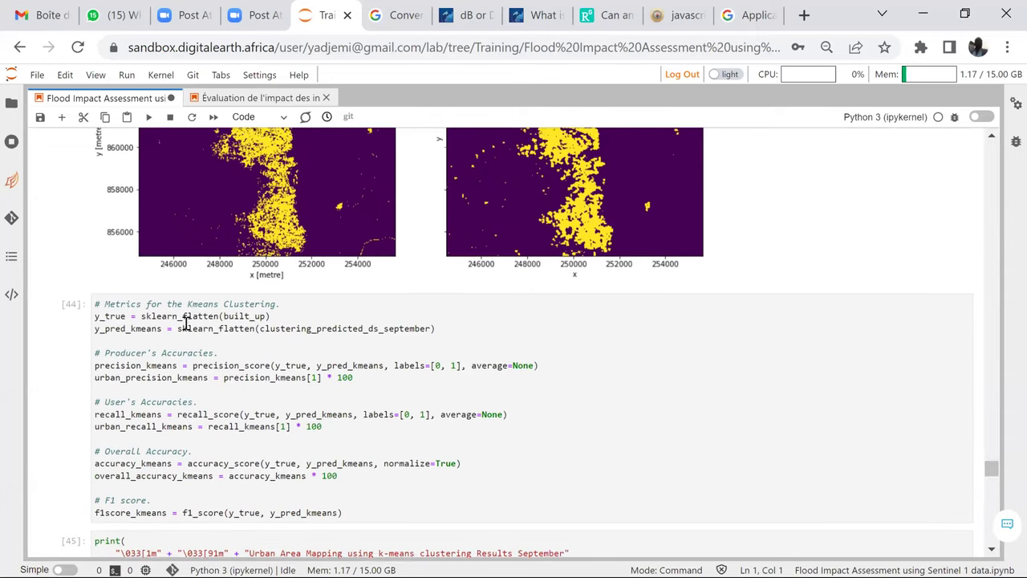
pyautogui.scroll(-1, 184, 324)
pyautogui.scroll(-3, 184, 323)
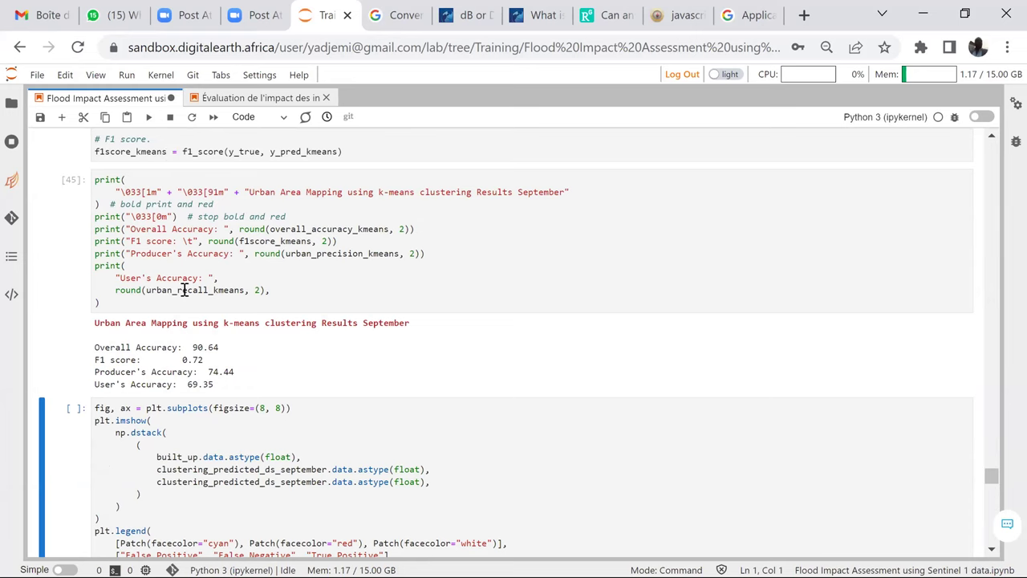
# Plot the September Urban Area Mapping Clustering Results with false positives in cyan, false negatives in red and true positives in white.
pyautogui.scroll(-2, 181, 283)
pyautogui.scroll(-1, 136, 152)
pyautogui.click(149, 117)
pyautogui.click(148, 117)
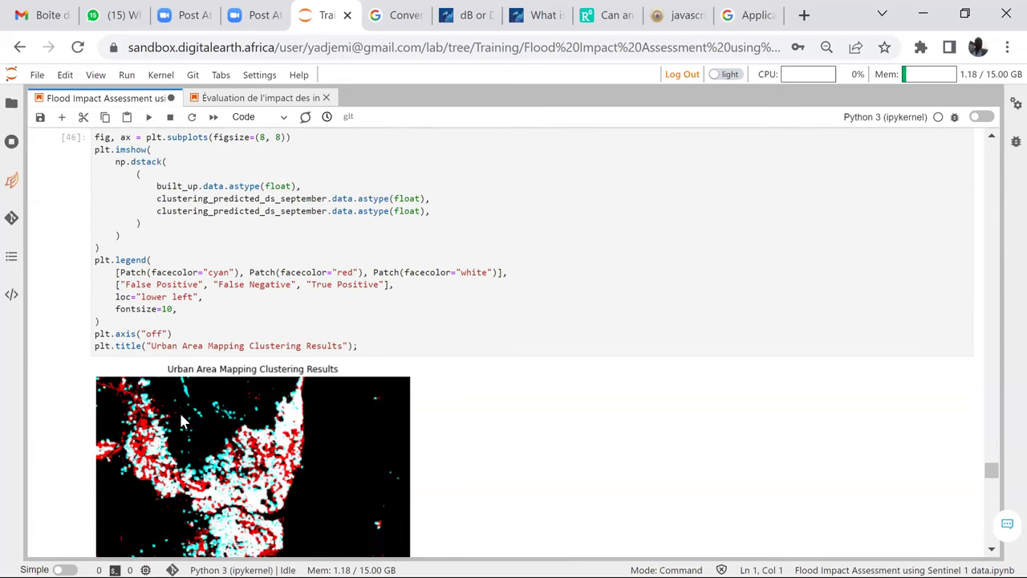
# Examine the September clustering error map against the July and September predictions, the ESA built-up land cover and the k-means accuracy metrics.
pyautogui.scroll(-1, 224, 402)
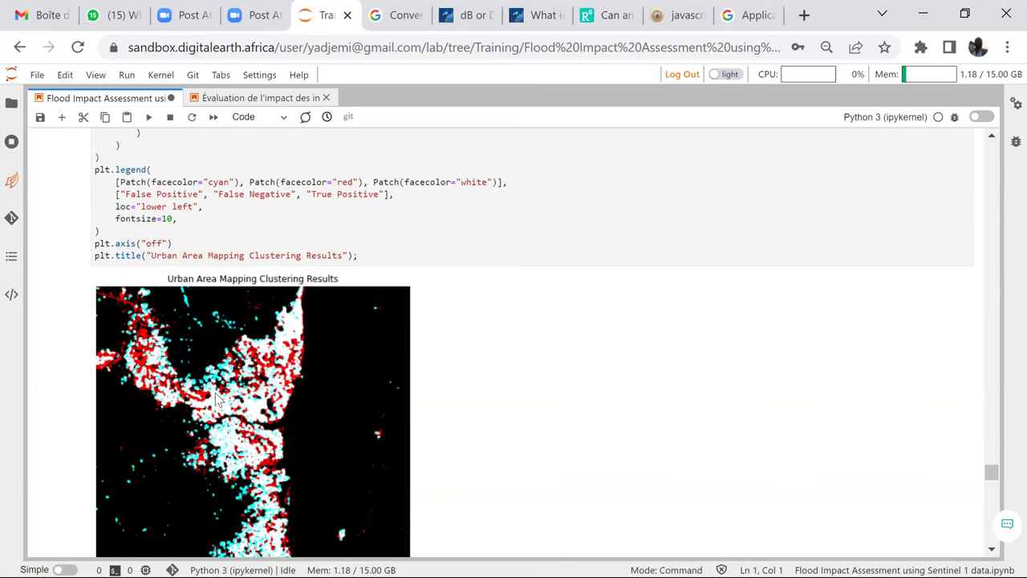
pyautogui.scroll(-2, 217, 399)
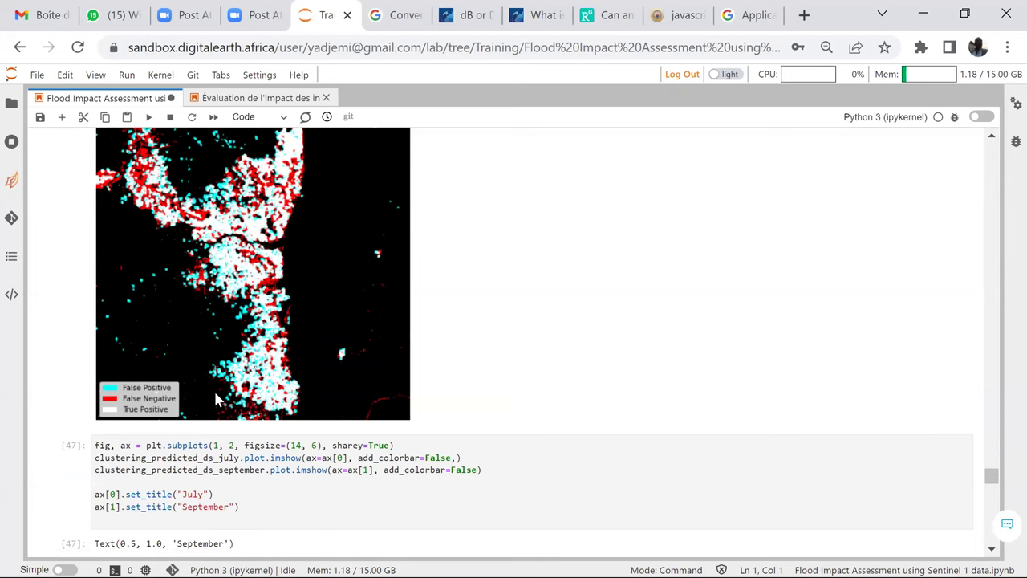
pyautogui.scroll(1, 215, 399)
pyautogui.scroll(-2, 216, 399)
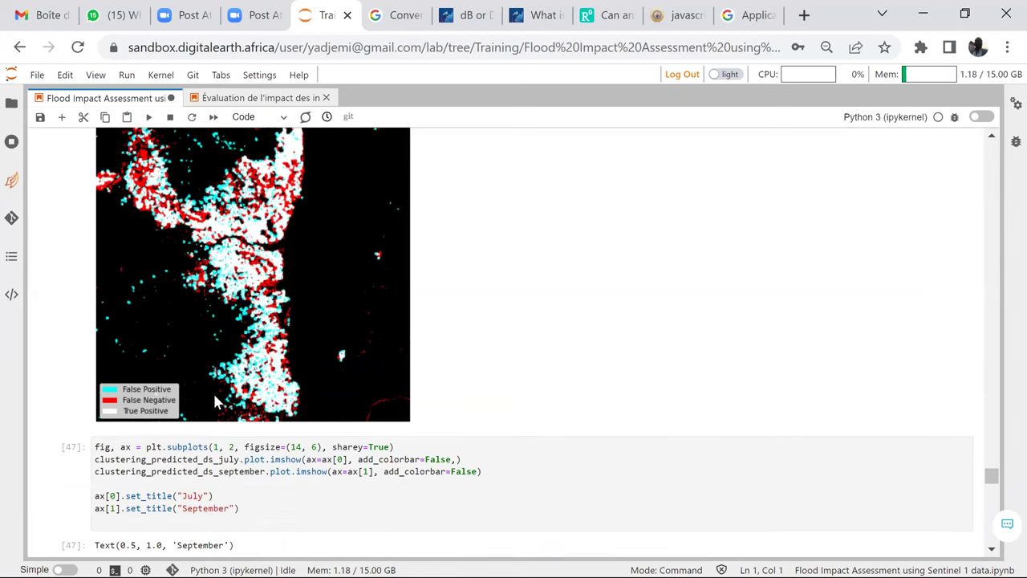
pyautogui.scroll(-3, 216, 401)
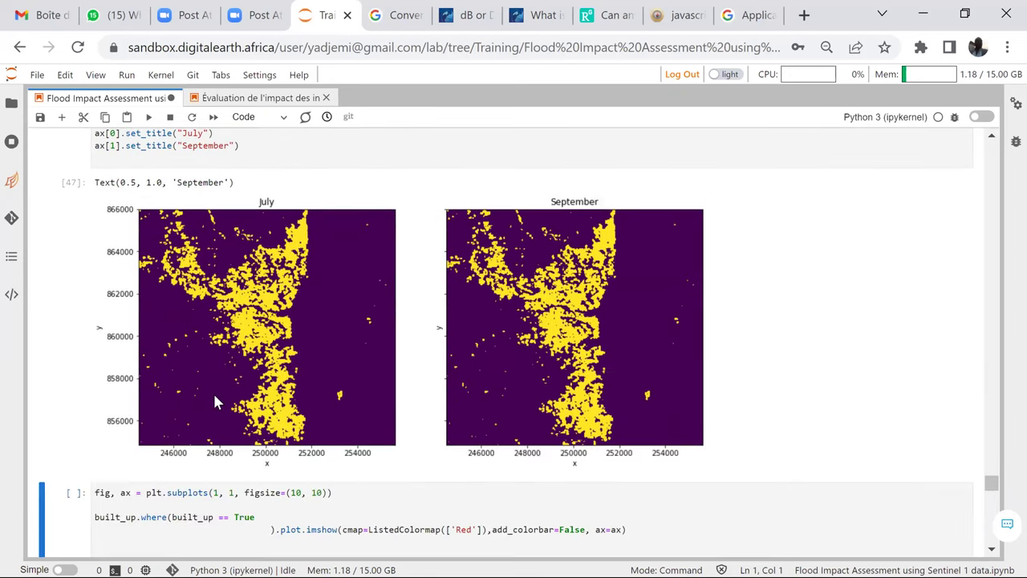
pyautogui.scroll(12, 219, 378)
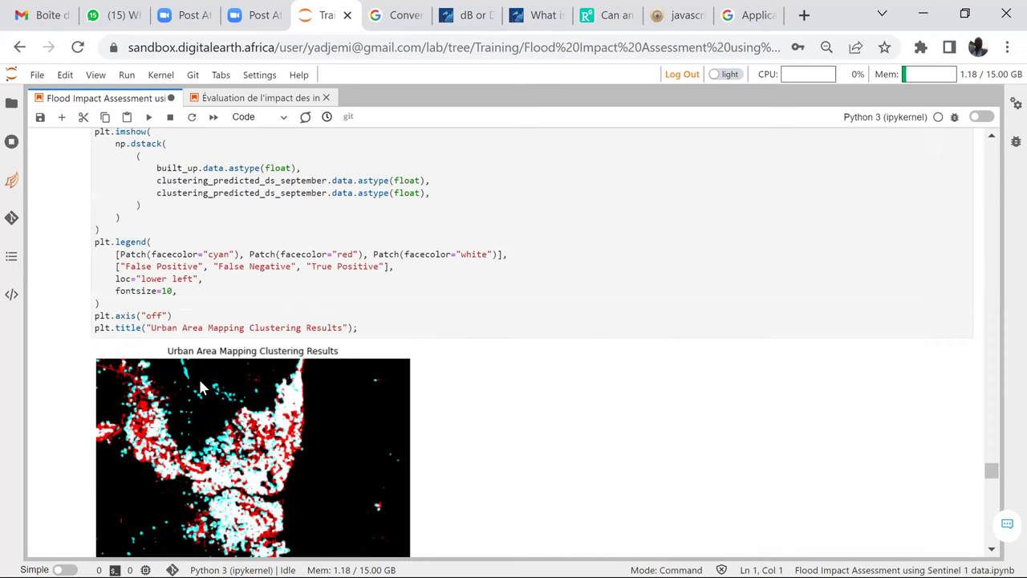
pyautogui.scroll(6, 203, 388)
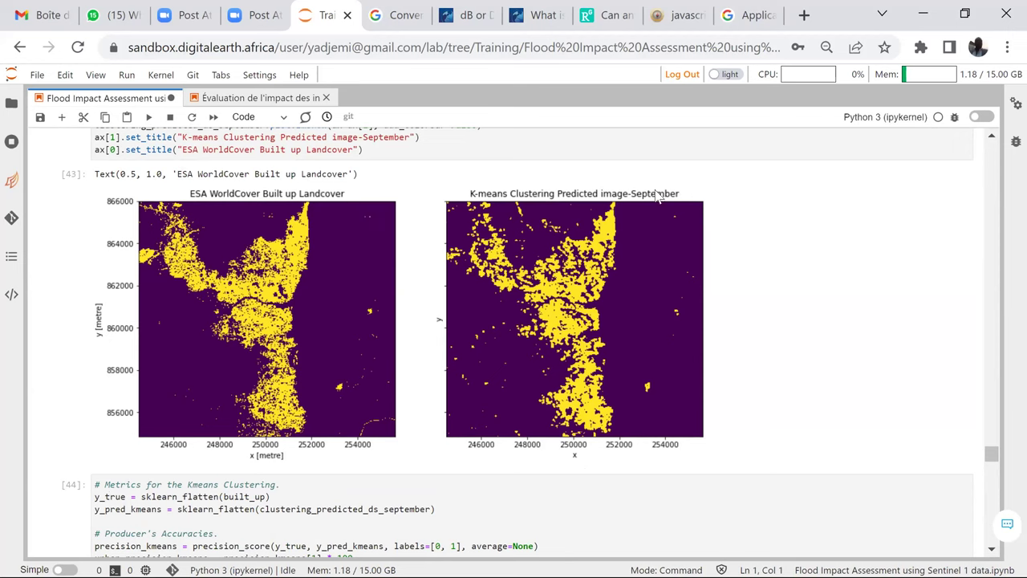
pyautogui.scroll(-5, 310, 416)
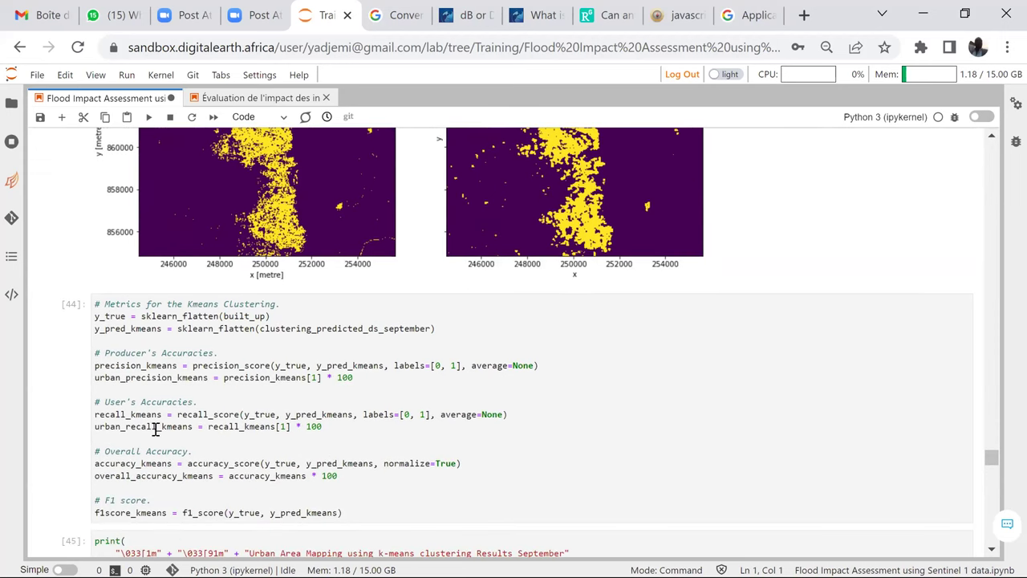
pyautogui.scroll(-7, 156, 425)
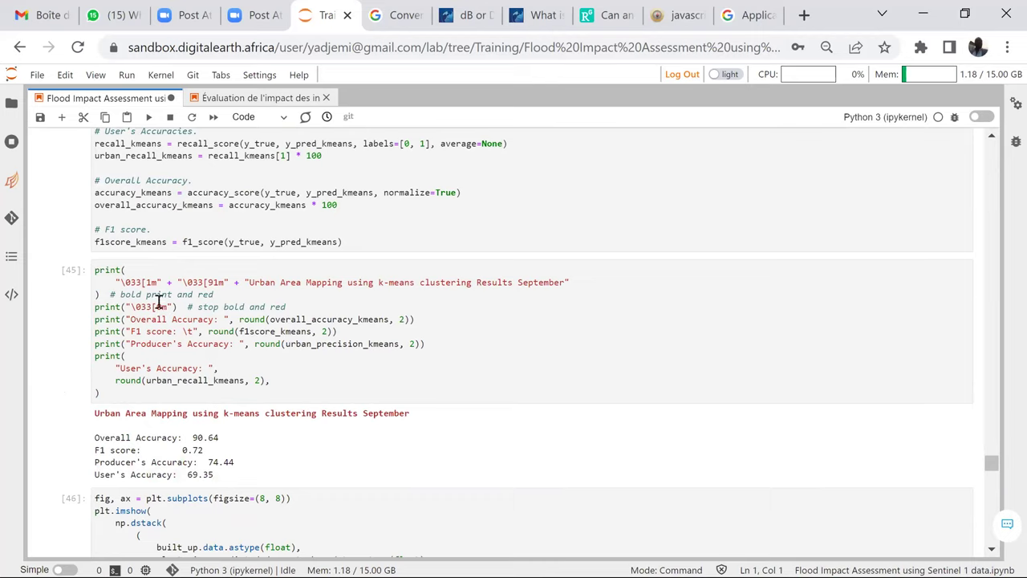
pyautogui.scroll(5, 157, 305)
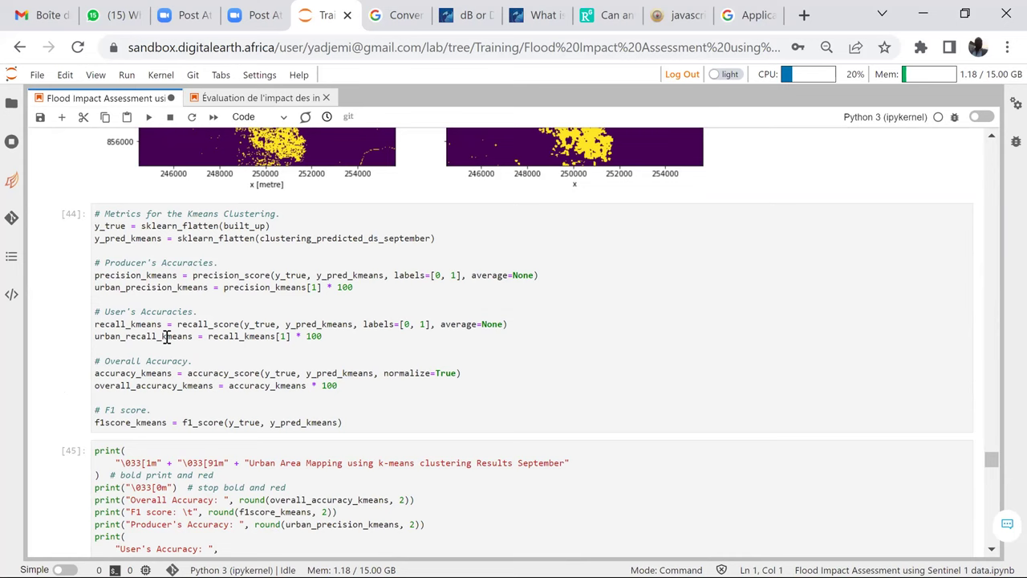
pyautogui.scroll(-5, 151, 354)
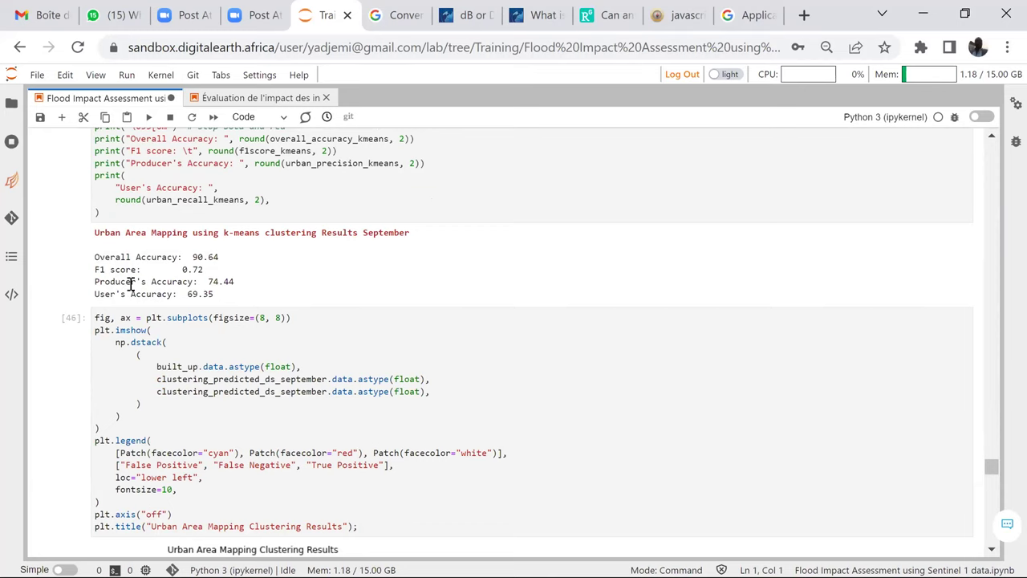
pyautogui.scroll(-5, 131, 285)
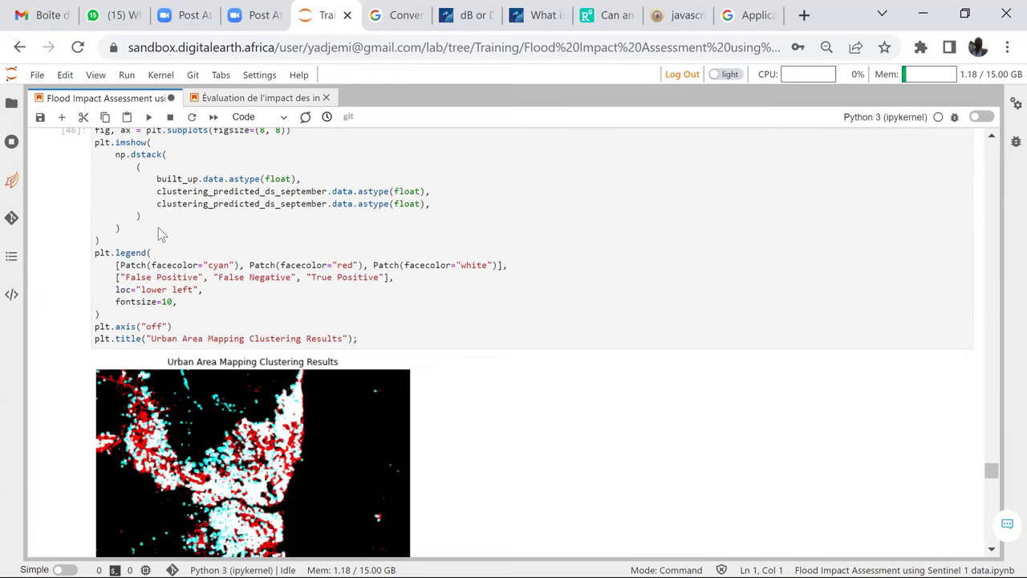
pyautogui.scroll(-5, 158, 230)
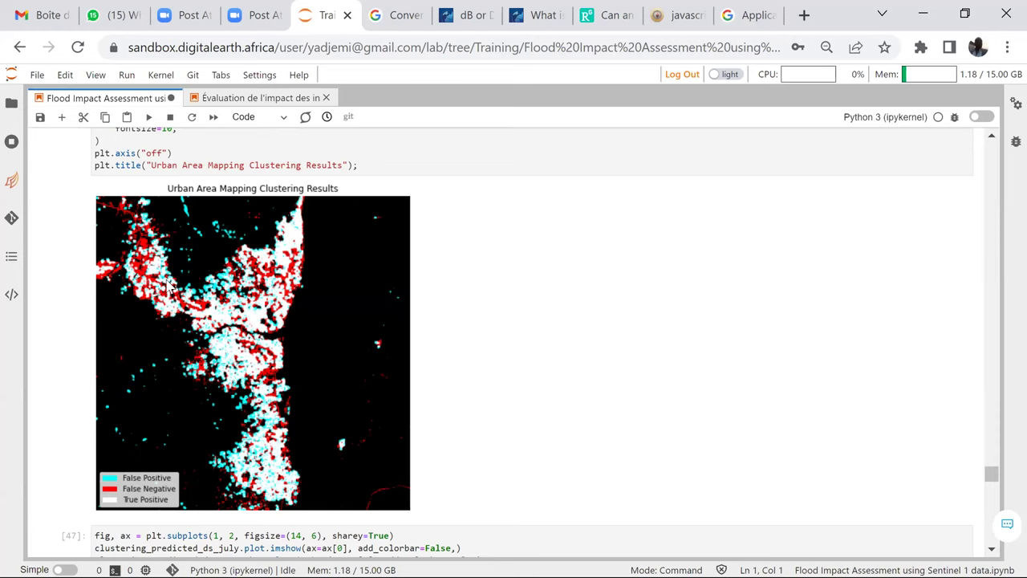
# Save the notebook, run the cell mapping built_up, crop_land and the permanent, appeared and disappeared water, and review its code.
pyautogui.hotkey('ctrl', 's')
pyautogui.scroll(-2, 236, 412)
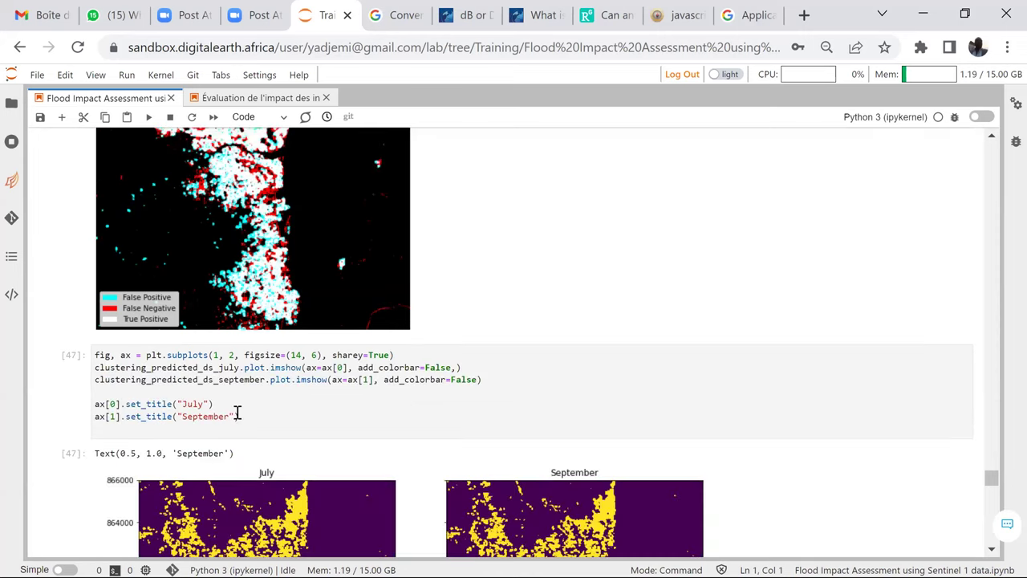
pyautogui.click(147, 118)
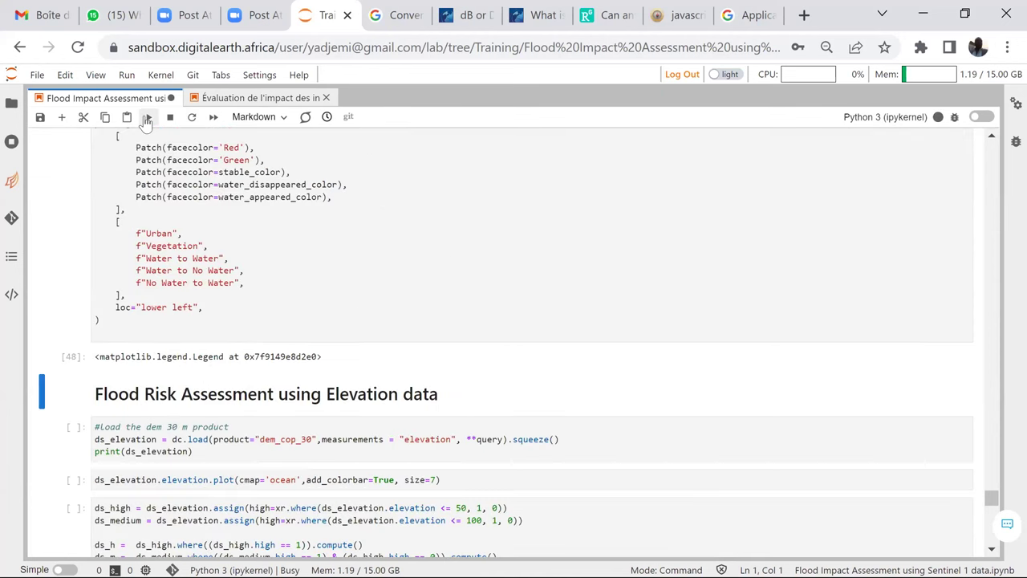
pyautogui.scroll(3, 206, 291)
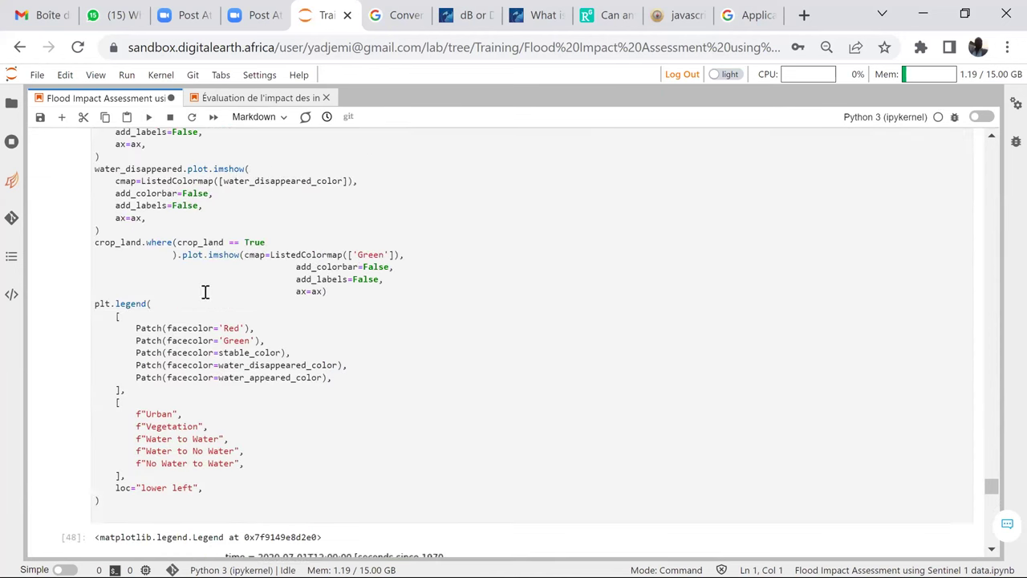
pyautogui.scroll(8, 206, 293)
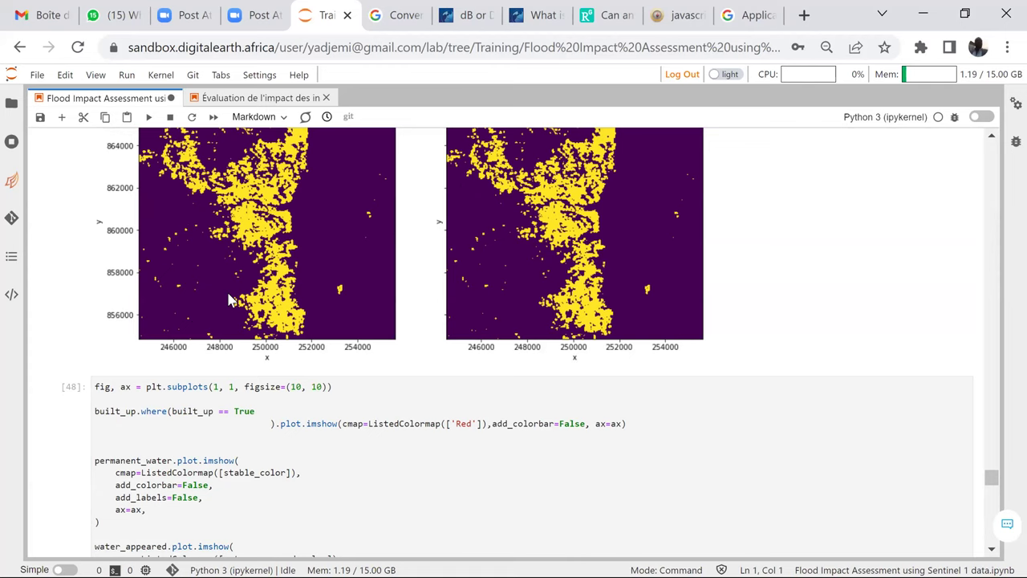
pyautogui.scroll(-2, 229, 299)
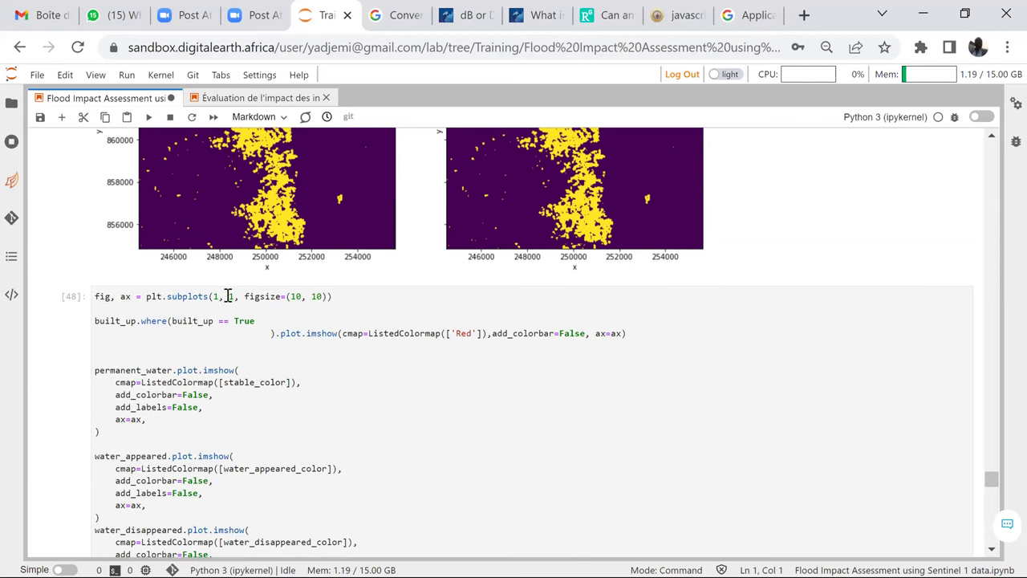
pyautogui.scroll(-2, 229, 296)
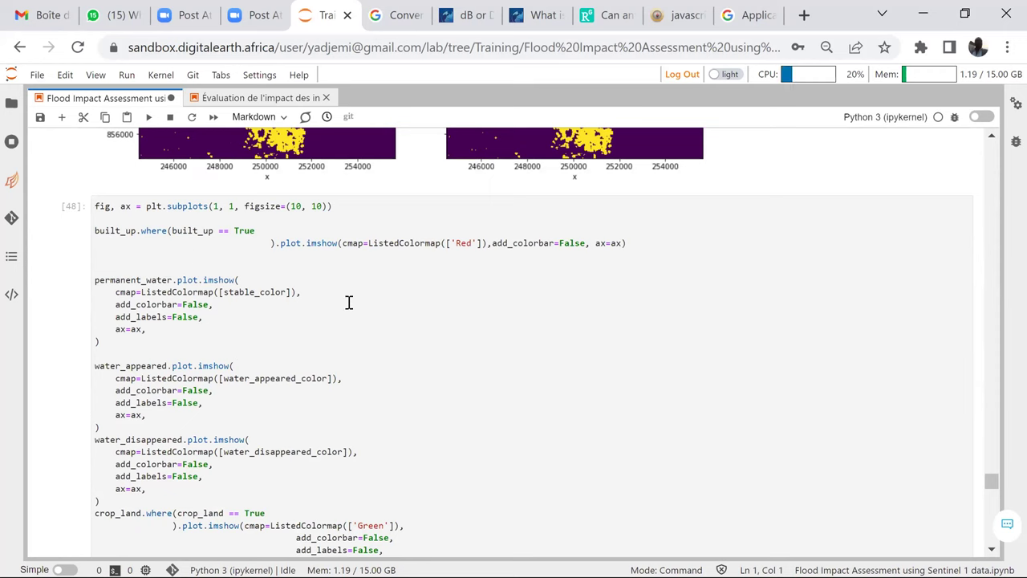
pyautogui.scroll(2, 350, 300)
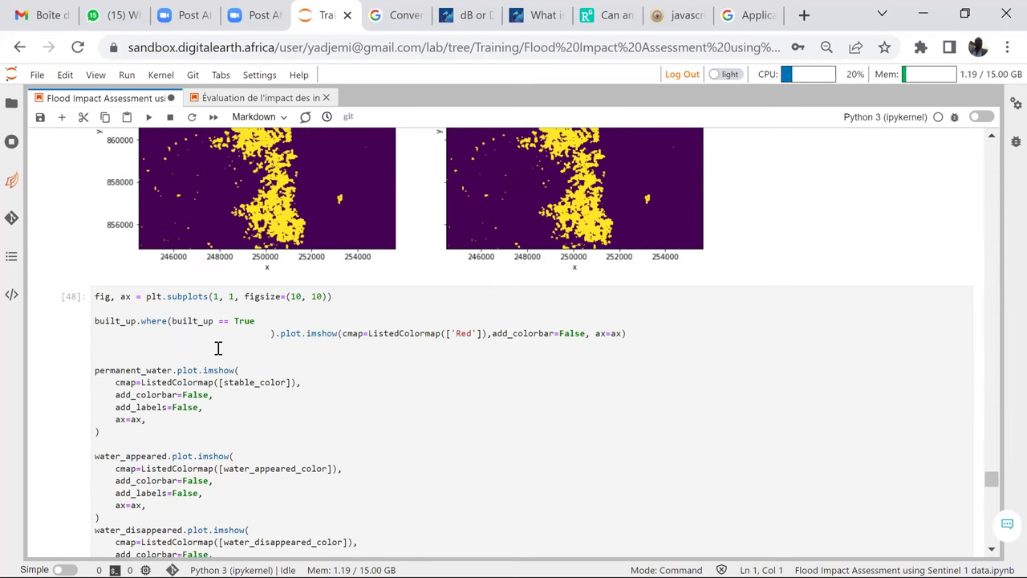
pyautogui.scroll(-2, 213, 357)
pyautogui.scroll(-2, 199, 376)
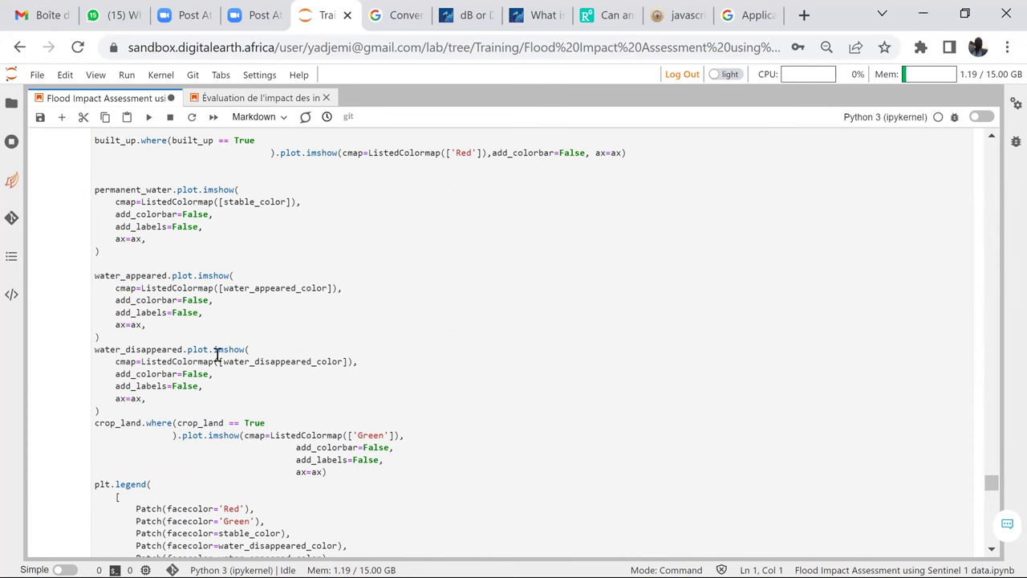
pyautogui.scroll(-5, 217, 352)
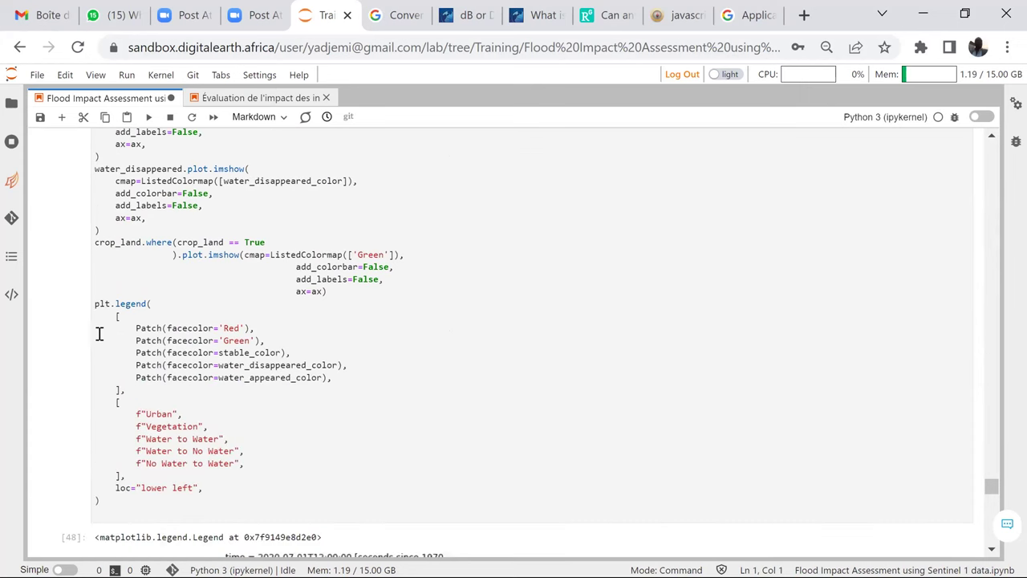
# Examine the map of urban, vegetation and water change classes together with its legend.
pyautogui.scroll(-5, 120, 337)
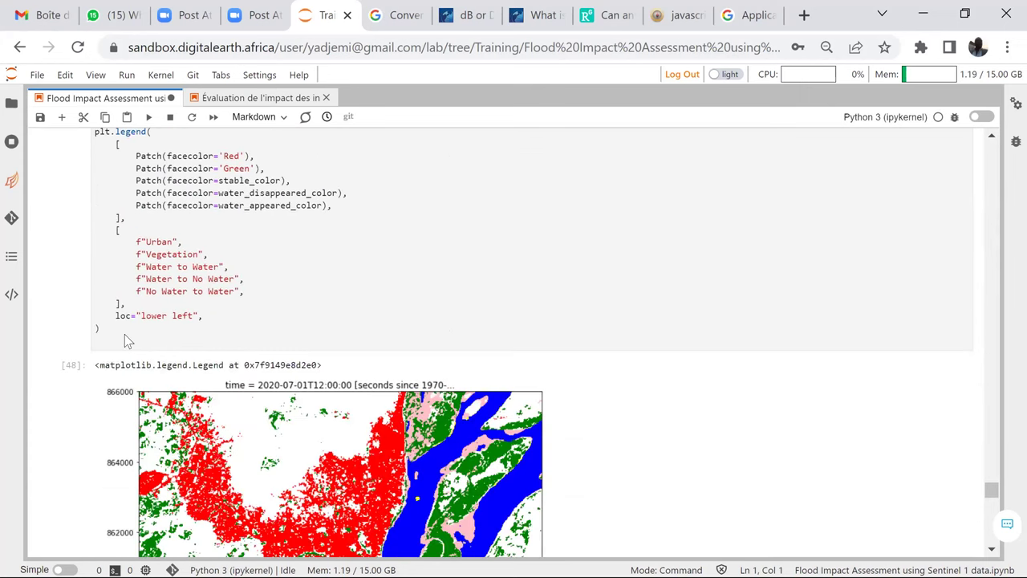
pyautogui.scroll(-4, 117, 305)
pyautogui.scroll(-1, 115, 265)
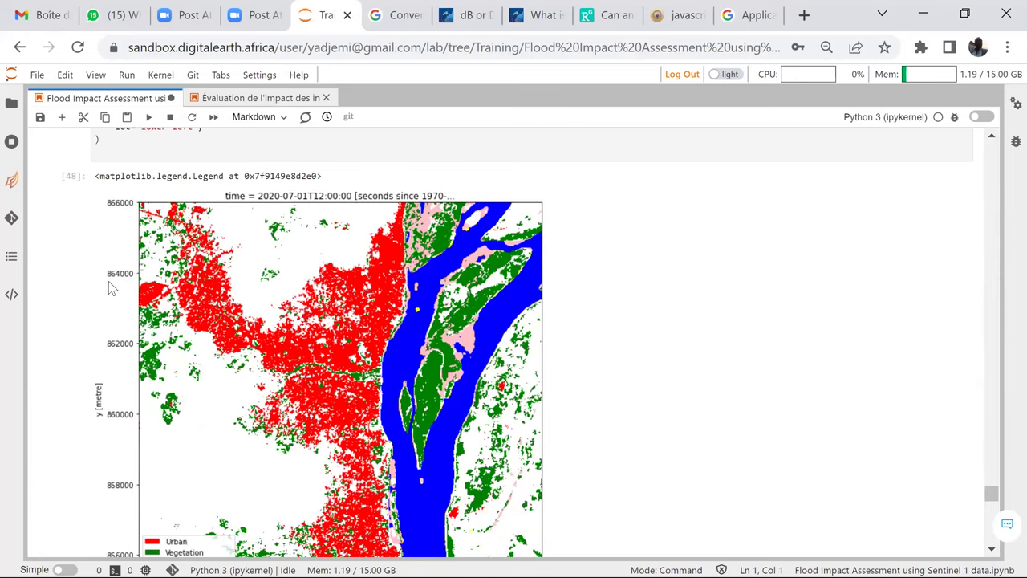
pyautogui.scroll(-1, 389, 329)
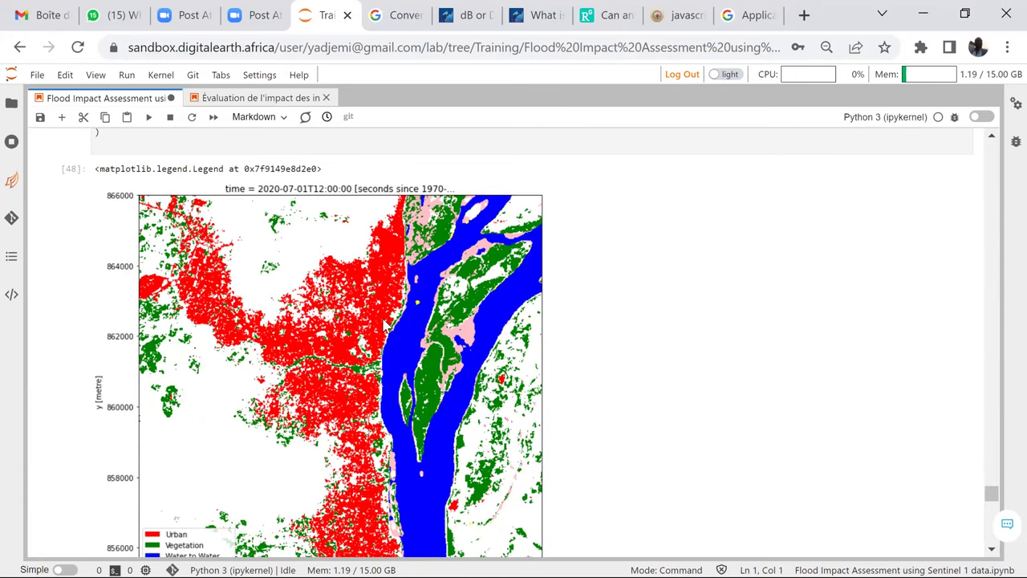
pyautogui.scroll(-2, 385, 324)
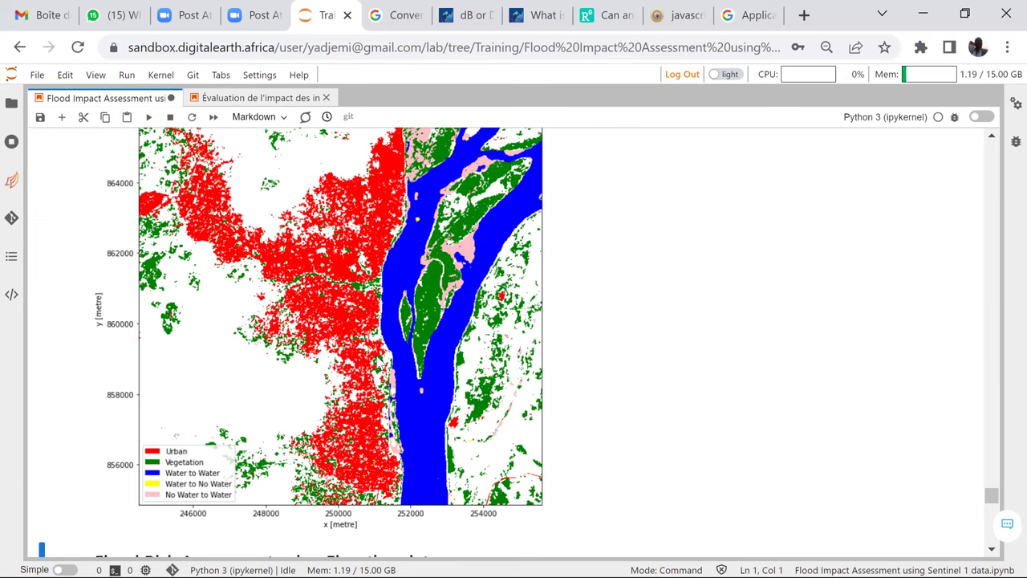
pyautogui.scroll(-2, 379, 381)
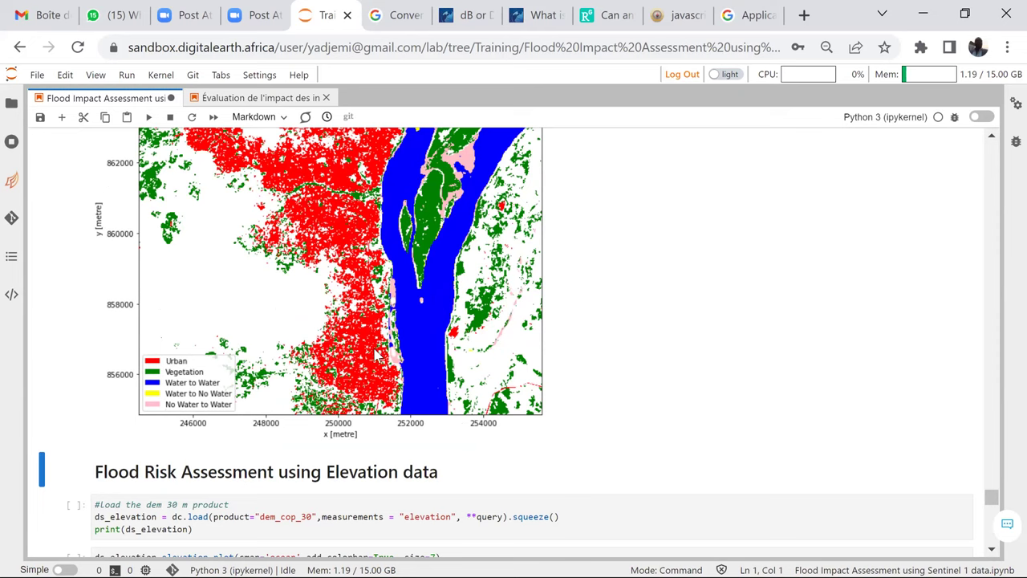
pyautogui.scroll(2, 380, 353)
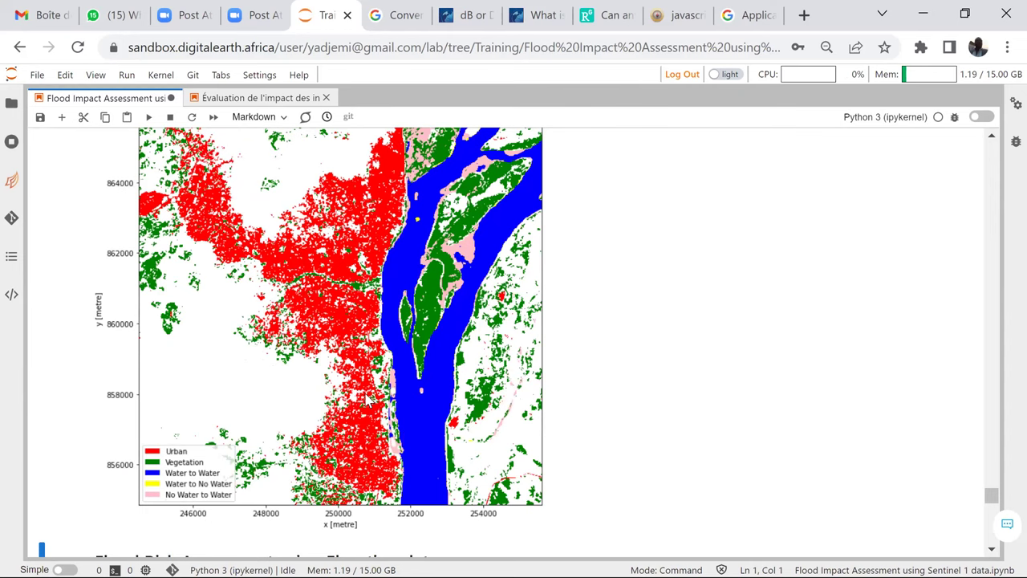
pyautogui.scroll(-2, 366, 399)
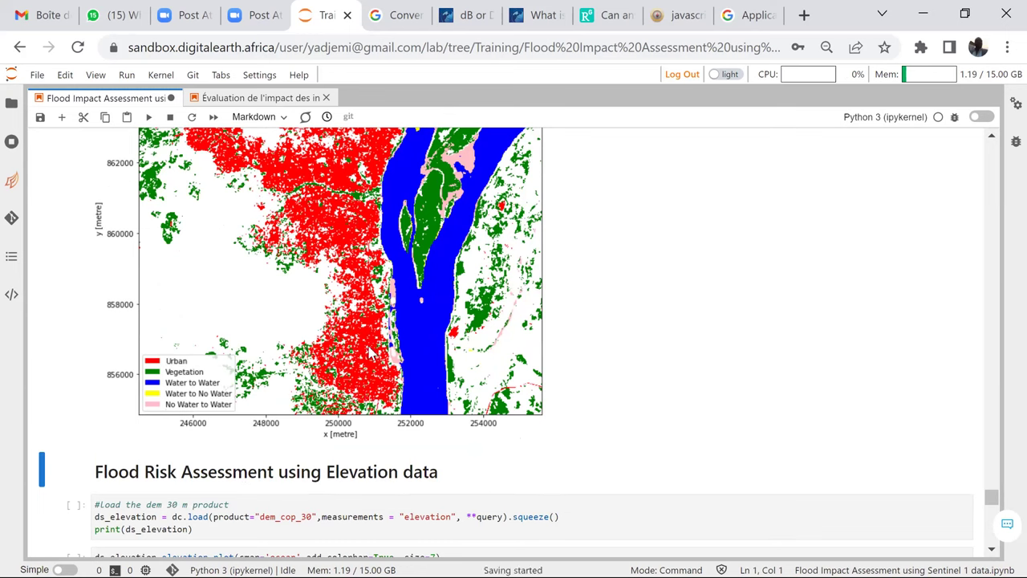
# Load and print the dem_cop_30 elevation data, and plot it with the ocean colormap at size 7.
pyautogui.scroll(-2, 85, 314)
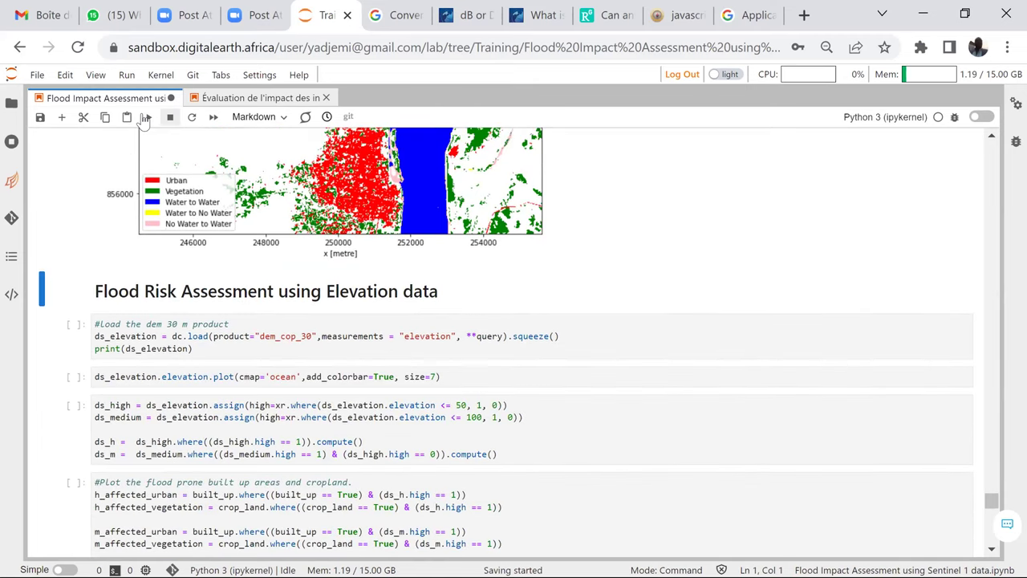
pyautogui.click(145, 118)
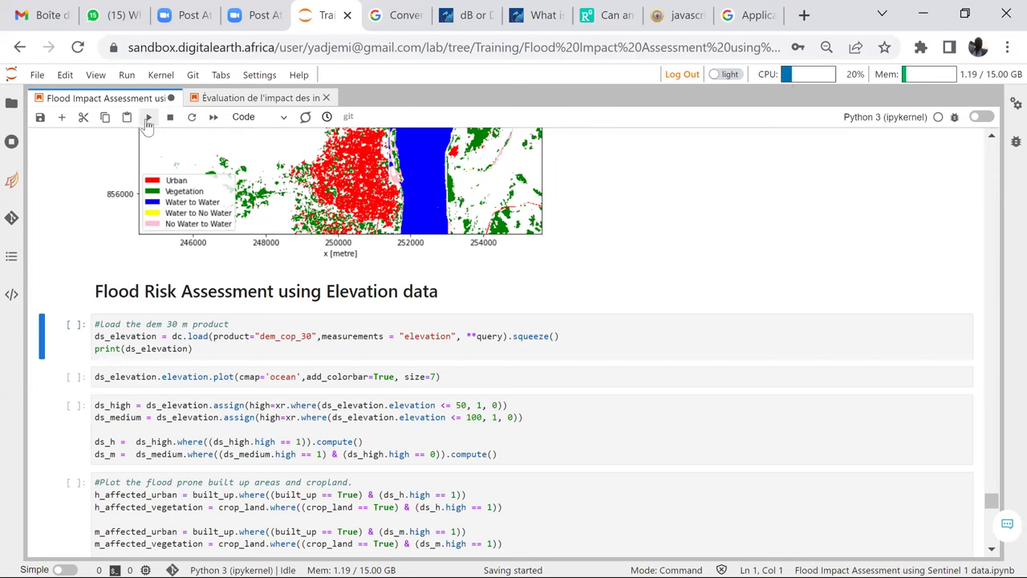
pyautogui.click(147, 118)
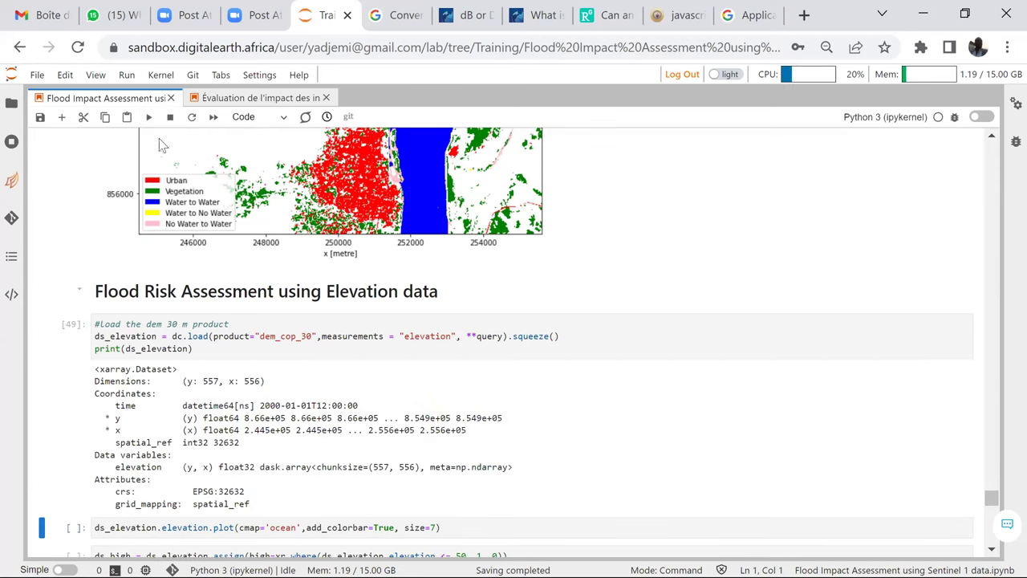
pyautogui.click(147, 118)
# Derive the high and medium flood risk zones at elevation thresholds 50 and 100, and the affected and unaffected built-up areas and cropland.
pyautogui.click(146, 118)
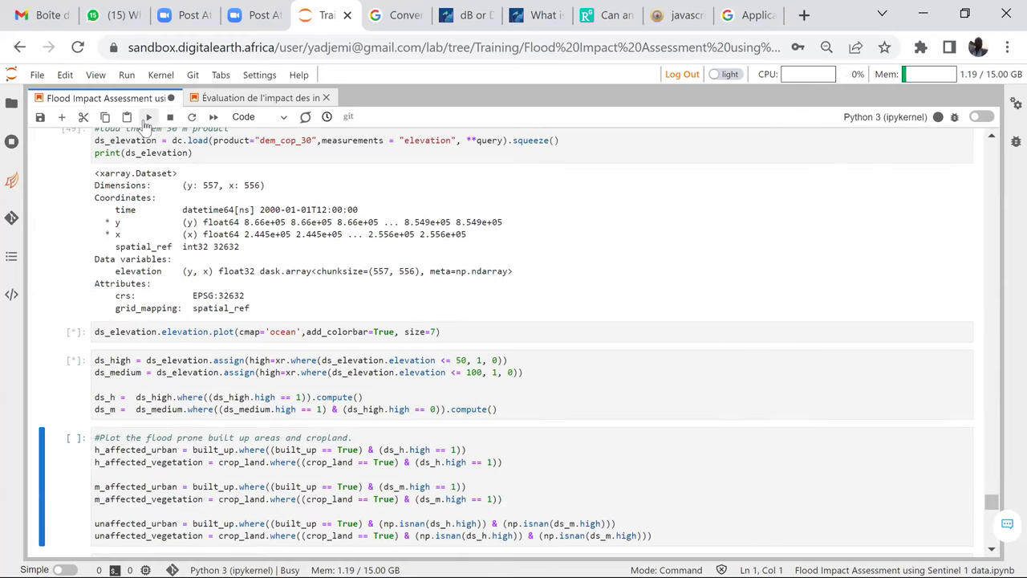
pyautogui.click(147, 118)
pyautogui.click(149, 118)
# Examine the loaded elevation dataset's printout and the elevation plot with its color scale.
pyautogui.scroll(10, 175, 213)
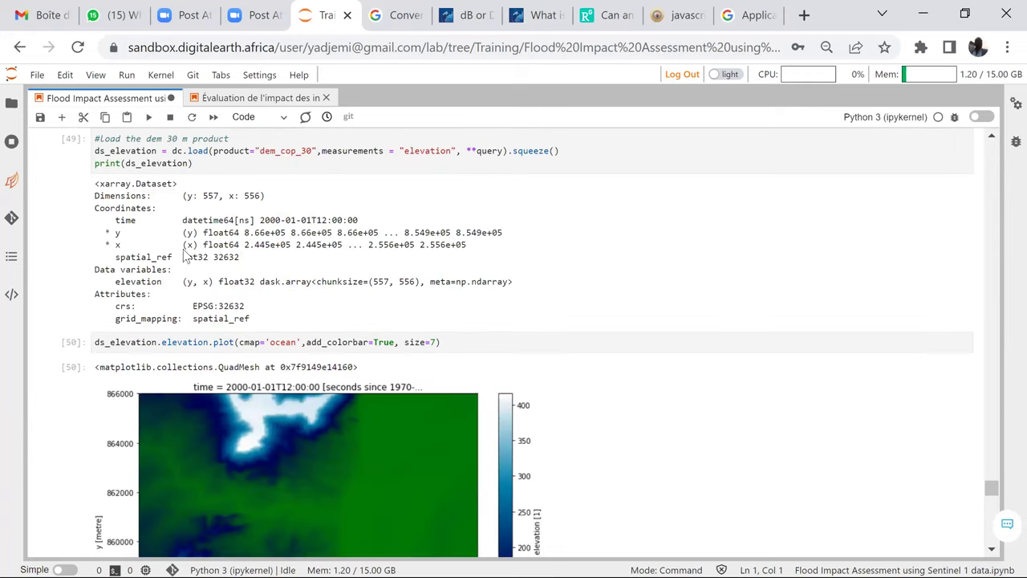
pyautogui.scroll(-2, 205, 297)
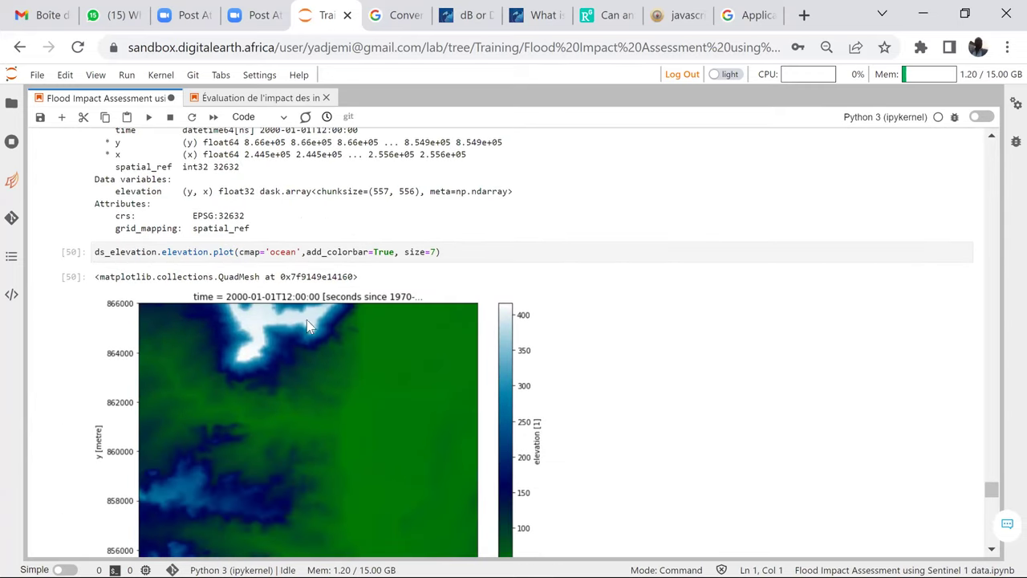
pyautogui.scroll(-2, 389, 365)
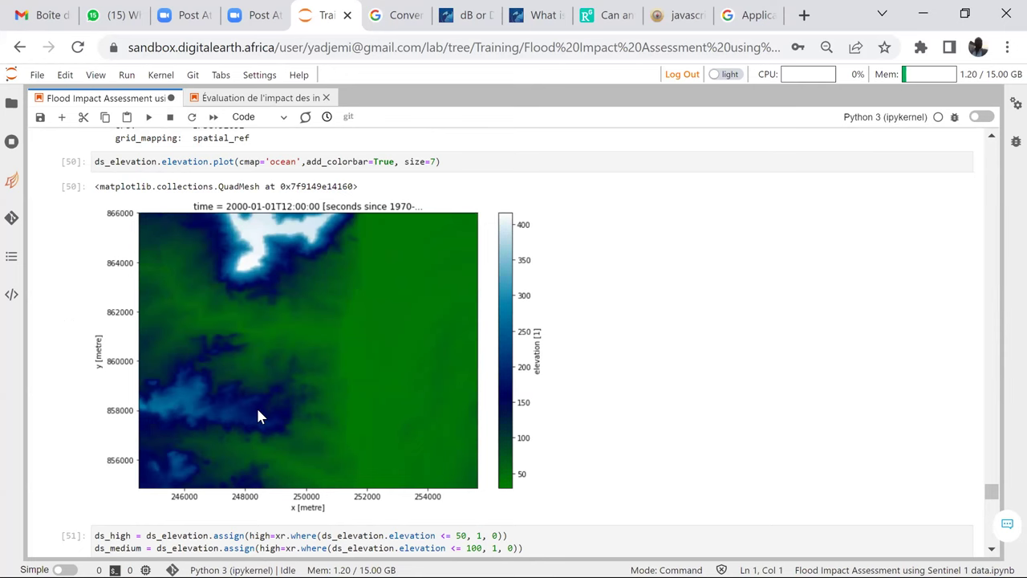
# Examine the code that derives the high and medium flood risk zones and the affected and unaffected built-up areas and cropland.
pyautogui.scroll(-2, 257, 415)
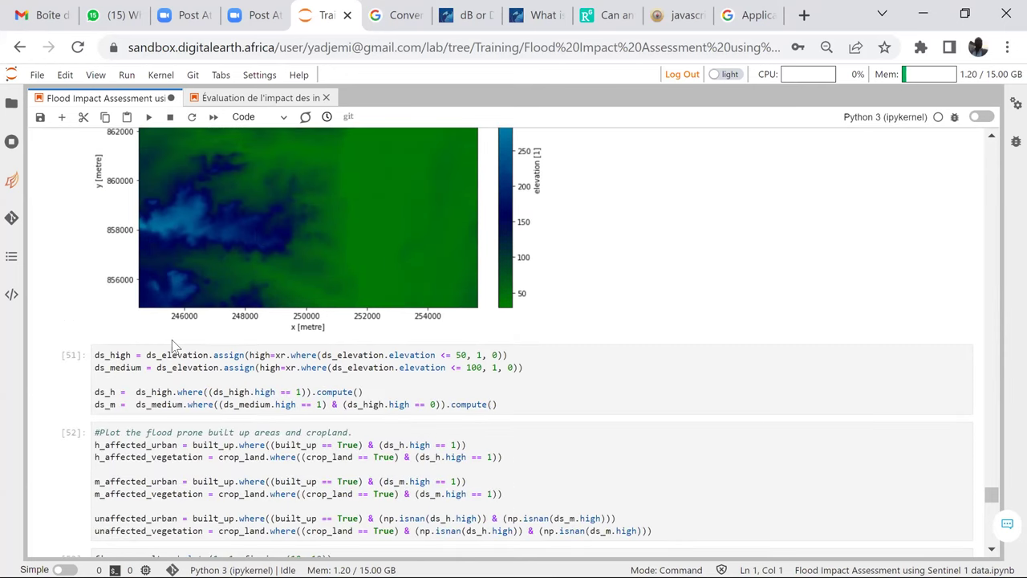
pyautogui.scroll(-1, 172, 340)
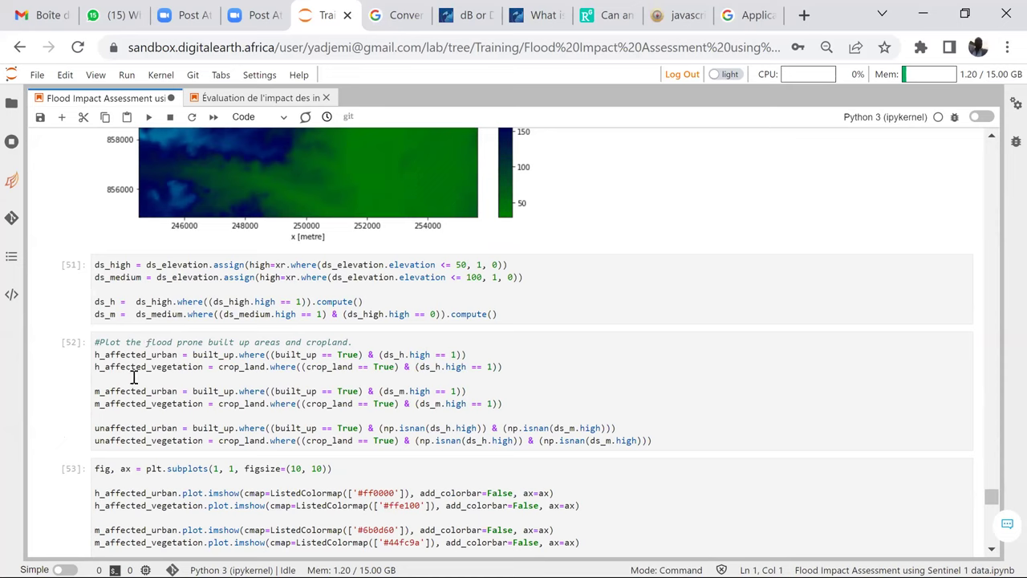
pyautogui.scroll(1, 157, 357)
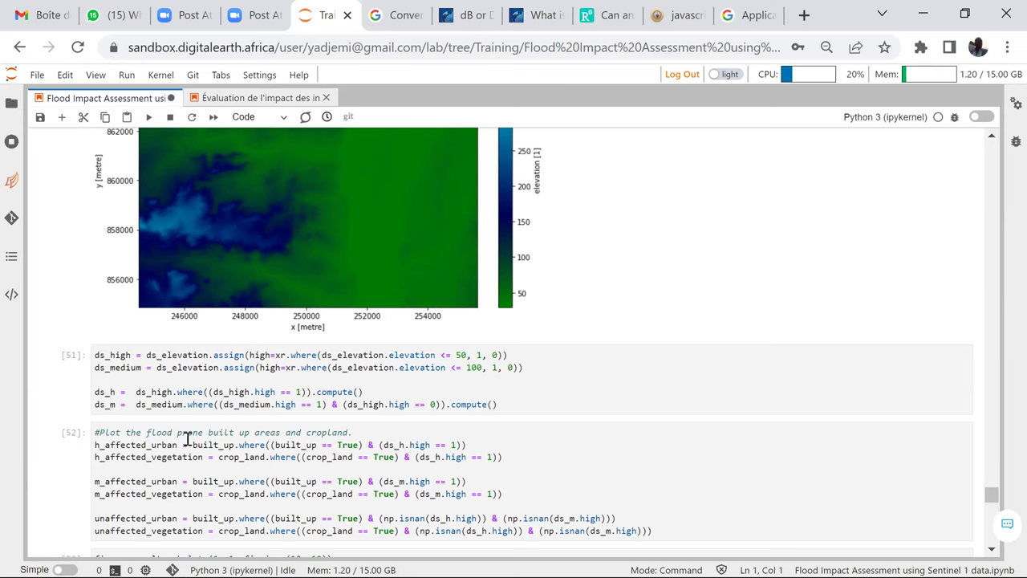
pyautogui.scroll(-2, 187, 440)
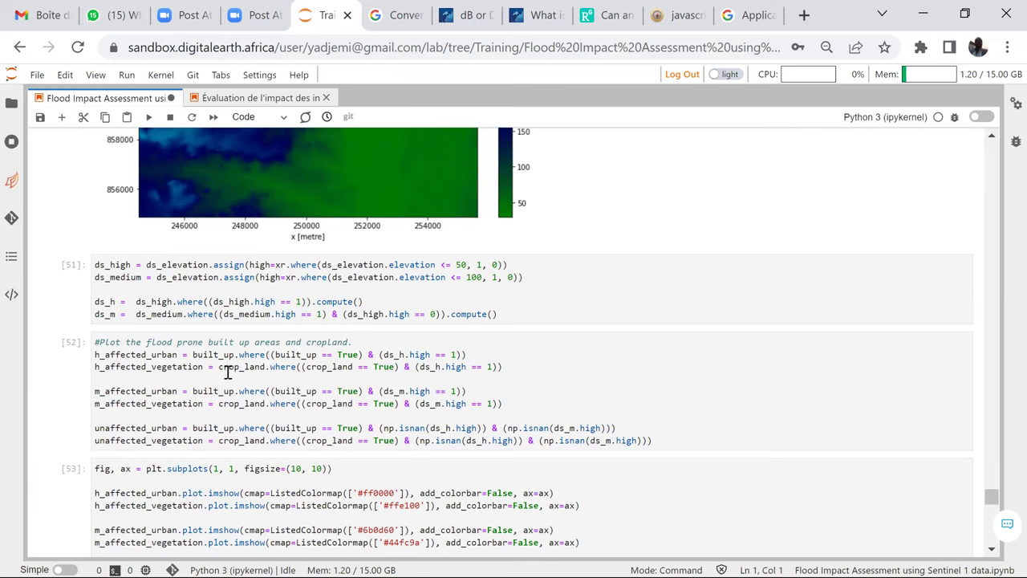
pyautogui.scroll(-1, 183, 398)
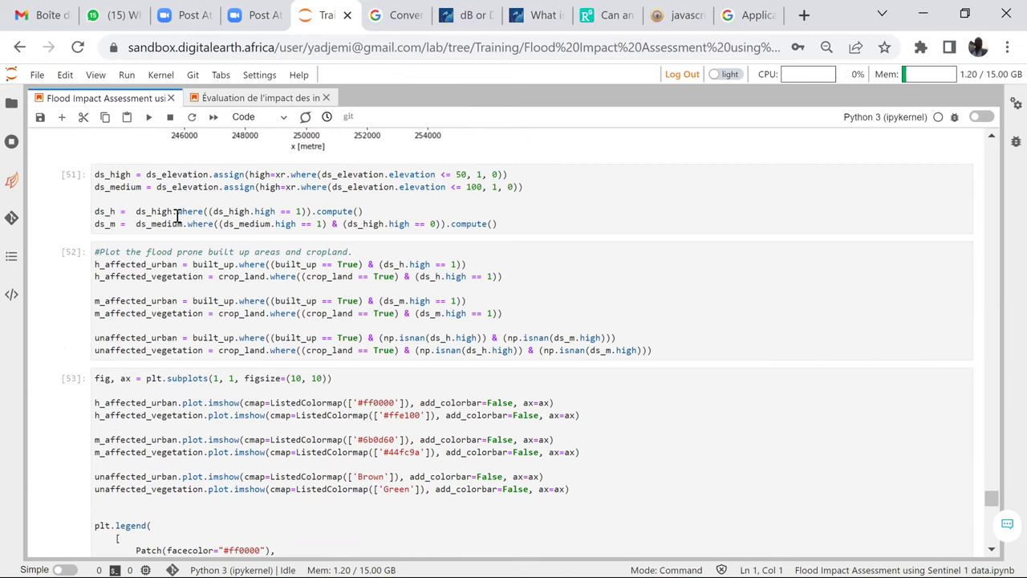
# Compute the area per pixel in square kilometres, and calculate and print the flood-prone and unaffected built-up and cropland areas.
pyautogui.scroll(-8, 175, 248)
pyautogui.scroll(-6, 171, 261)
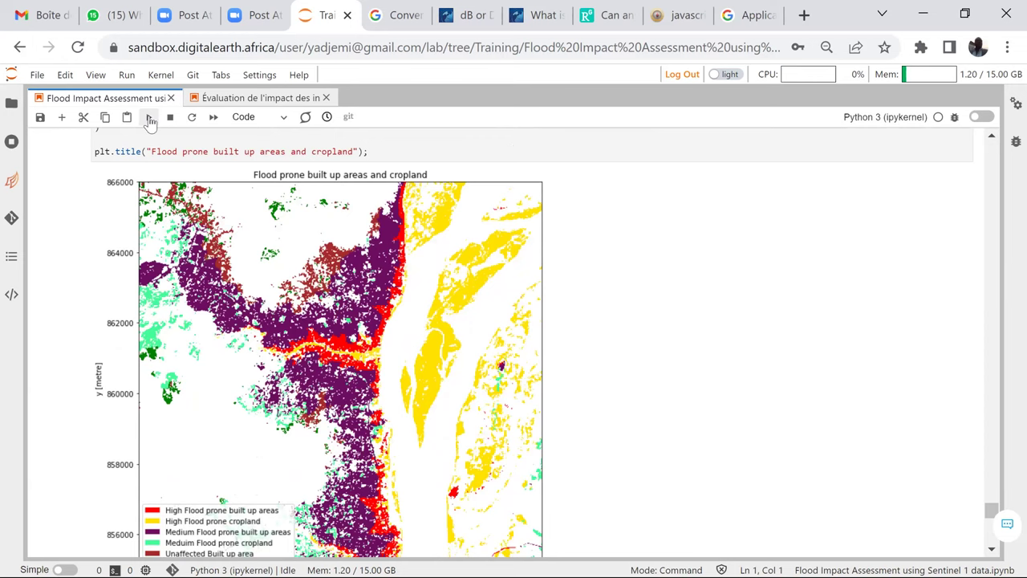
pyautogui.click(150, 120)
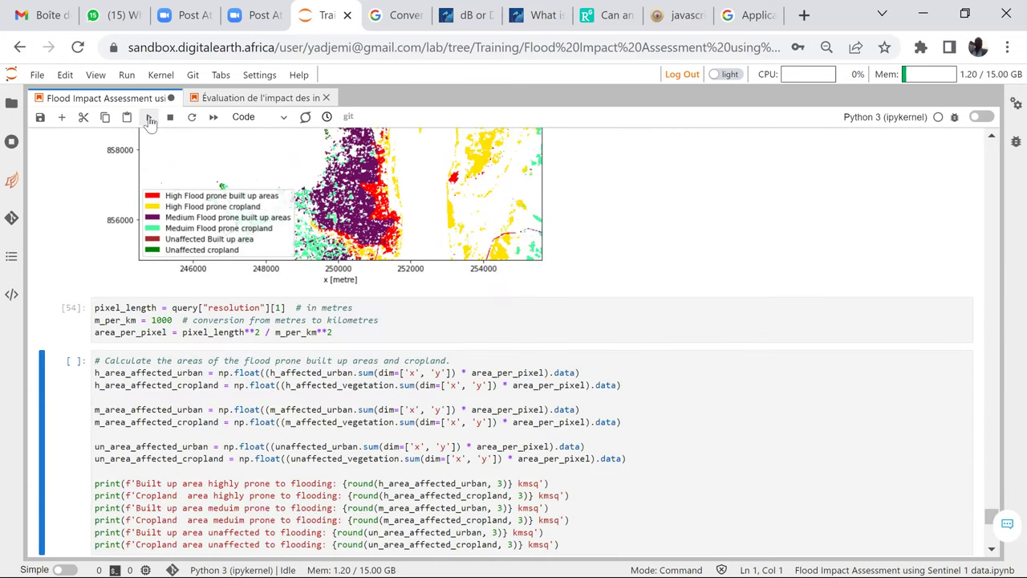
pyautogui.click(150, 120)
# Review the flood prone map and legend, then compute and print the total crop land and total urban areas.
pyautogui.scroll(8, 202, 305)
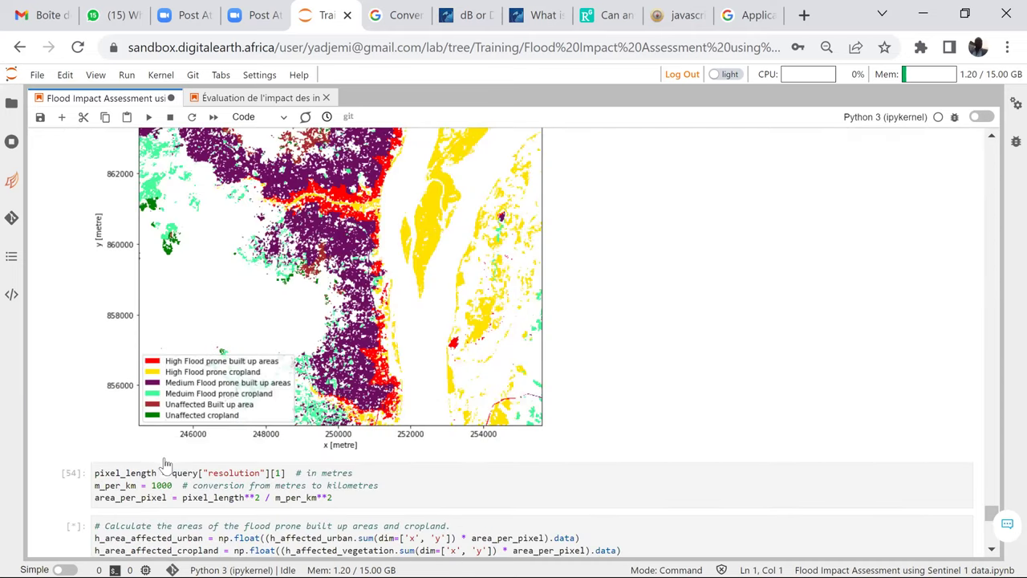
pyautogui.scroll(3, 160, 443)
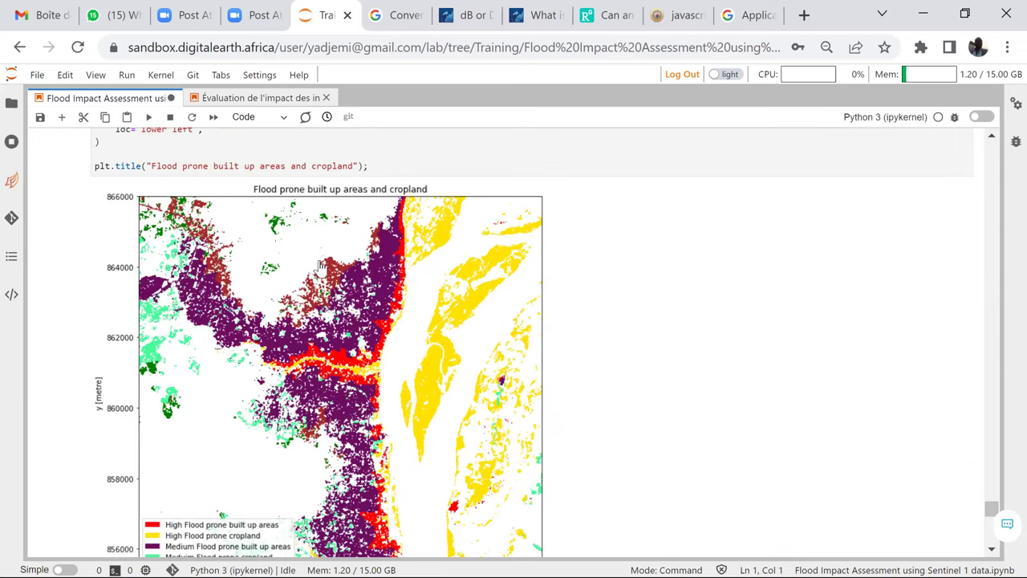
pyautogui.scroll(-2, 381, 273)
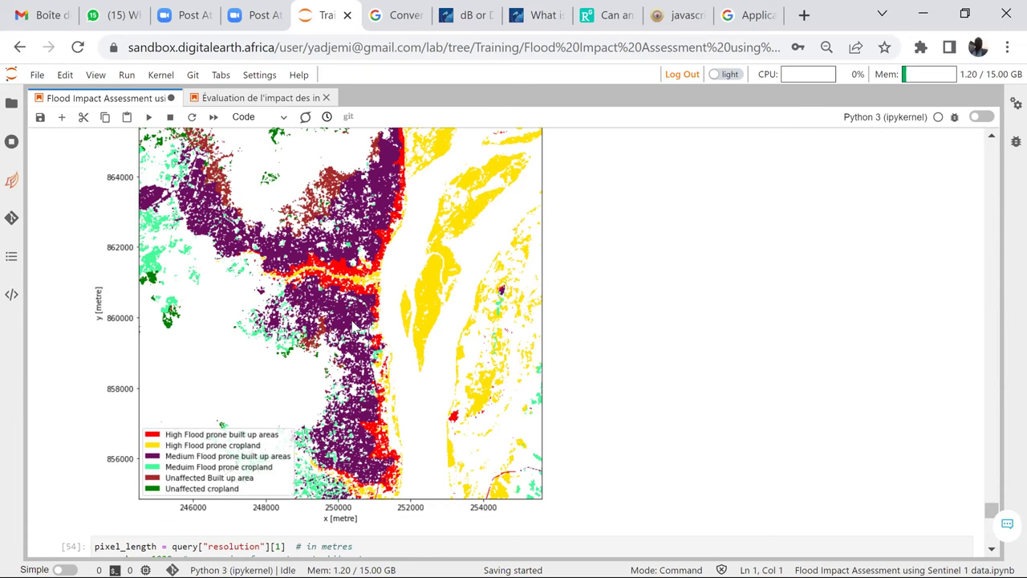
pyautogui.scroll(-2, 224, 321)
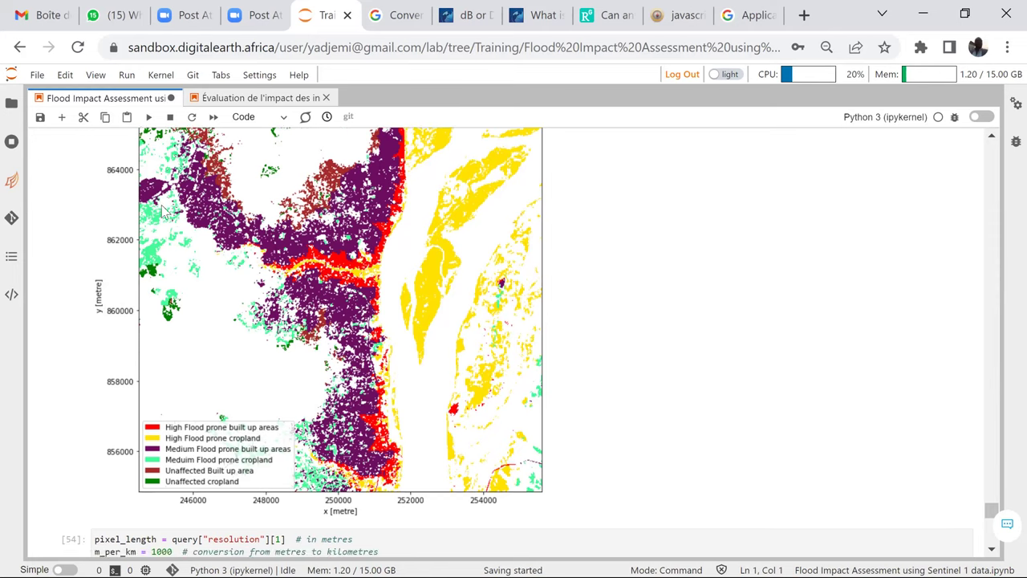
pyautogui.click(151, 118)
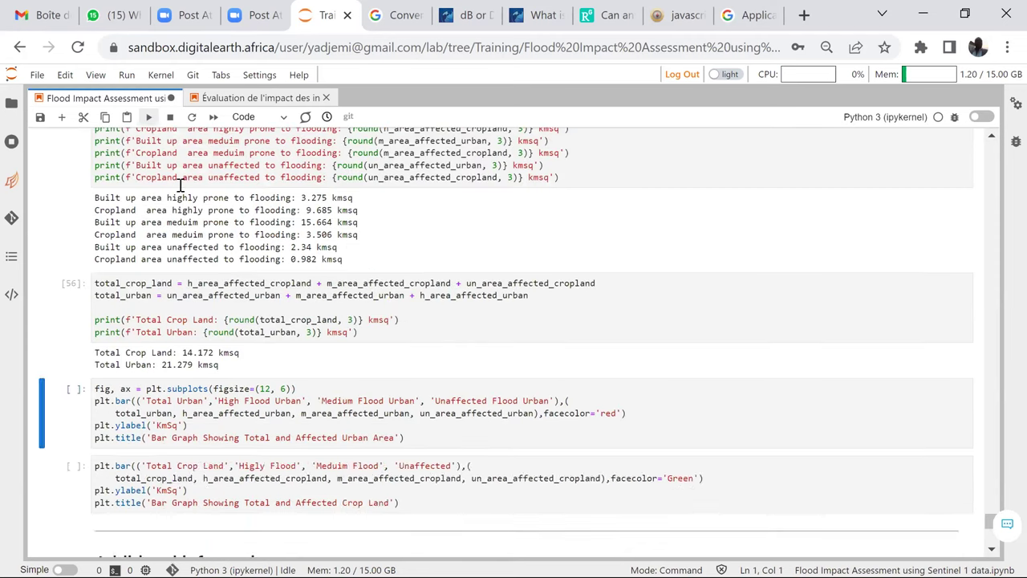
# Examine the area calculation code and the printed high, medium and unaffected areas and totals for built-up land and cropland.
pyautogui.scroll(2, 242, 285)
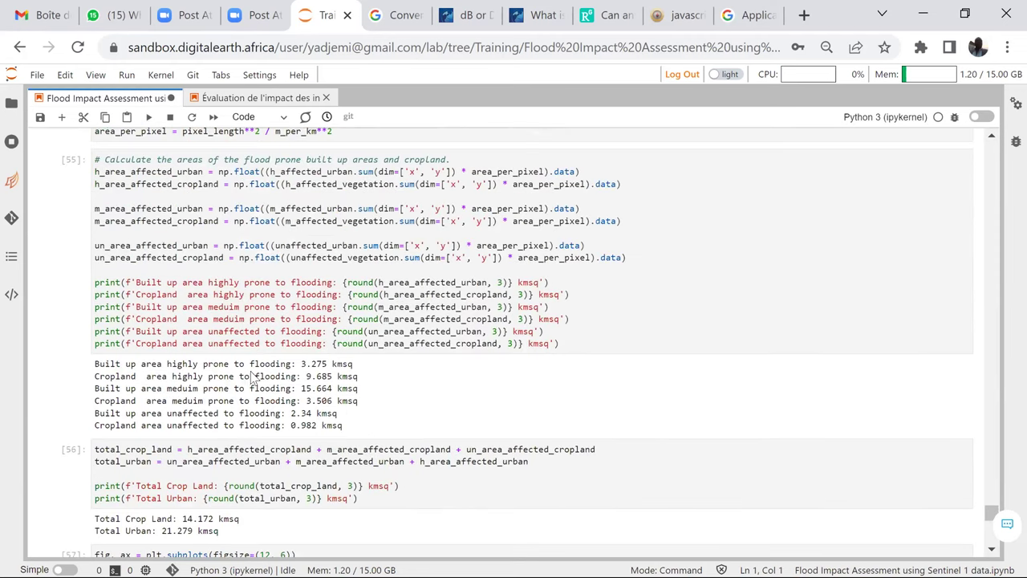
pyautogui.scroll(4, 252, 376)
pyautogui.scroll(-1, 159, 281)
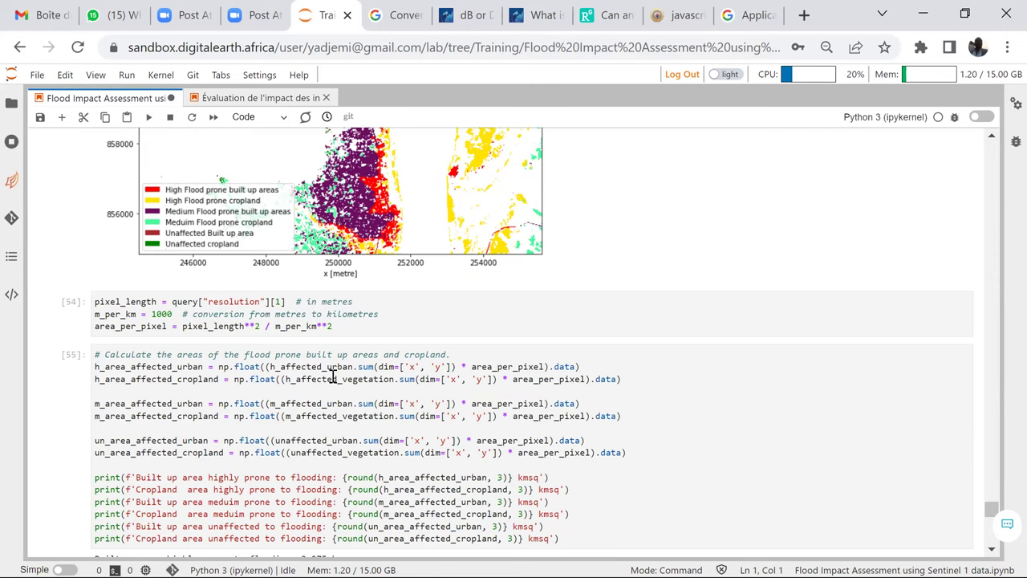
pyautogui.scroll(-2, 88, 405)
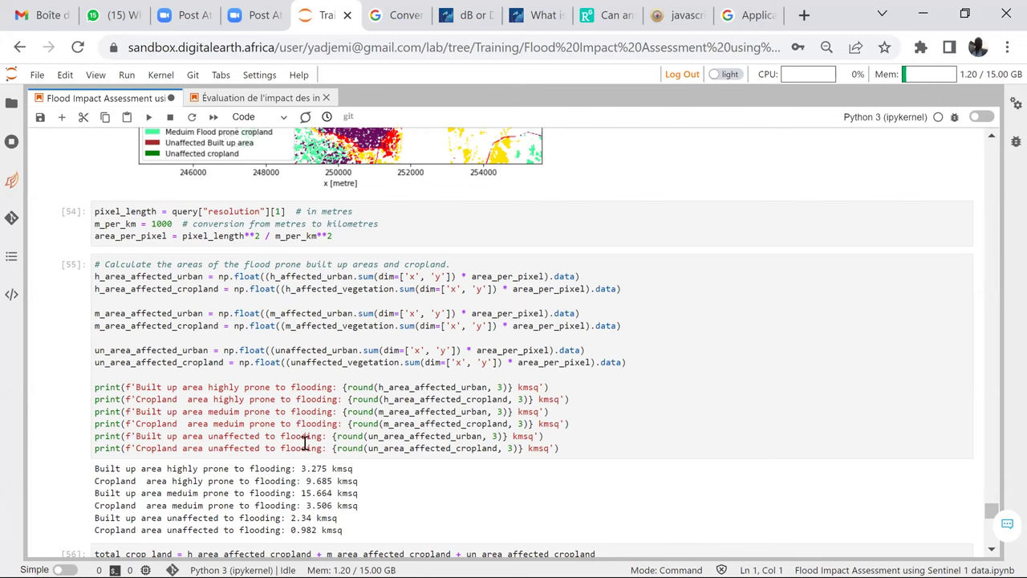
pyautogui.scroll(-3, 305, 445)
pyautogui.scroll(3, 295, 282)
pyautogui.scroll(-3, 273, 340)
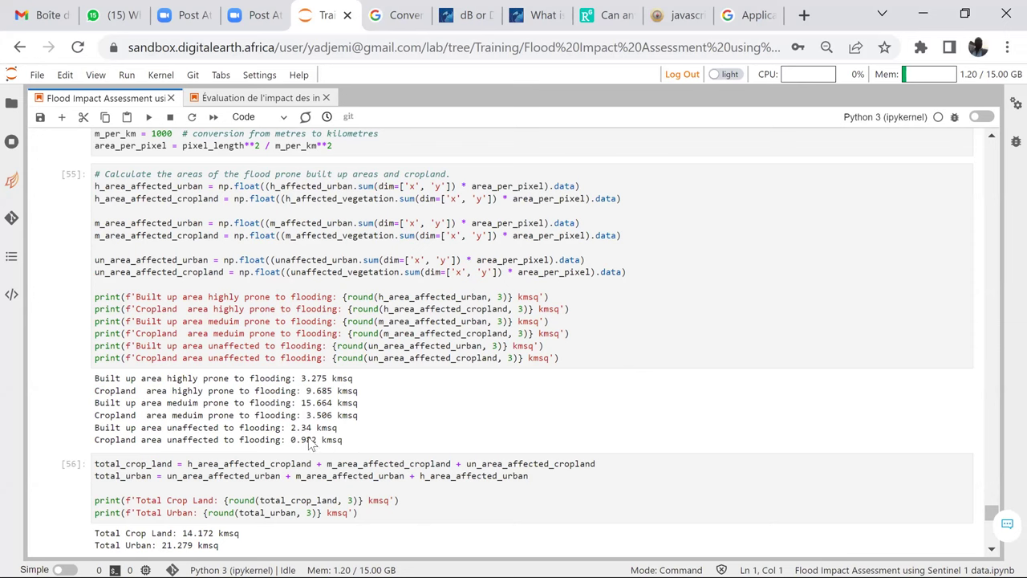
pyautogui.scroll(-2, 310, 444)
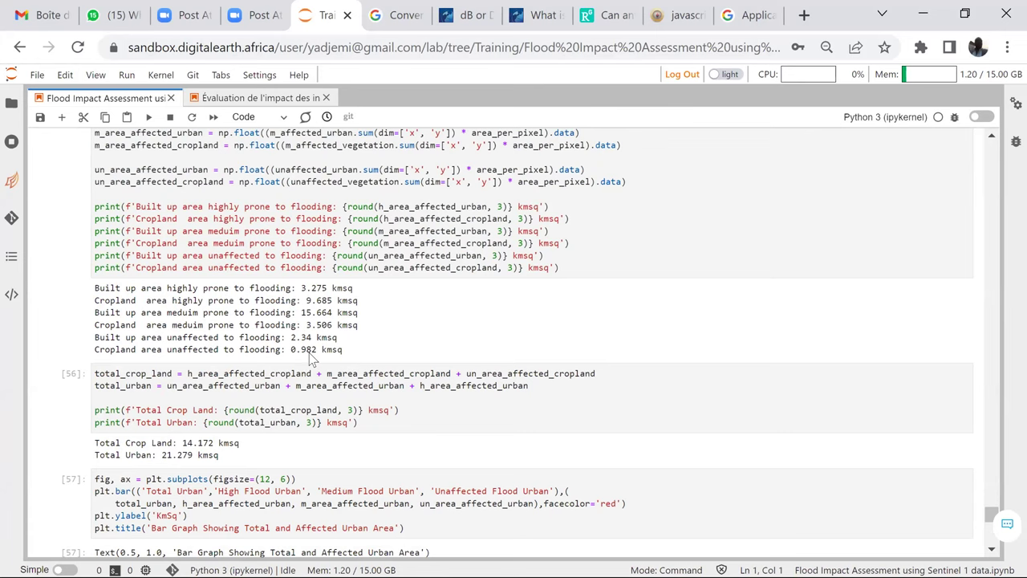
pyautogui.scroll(-2, 305, 349)
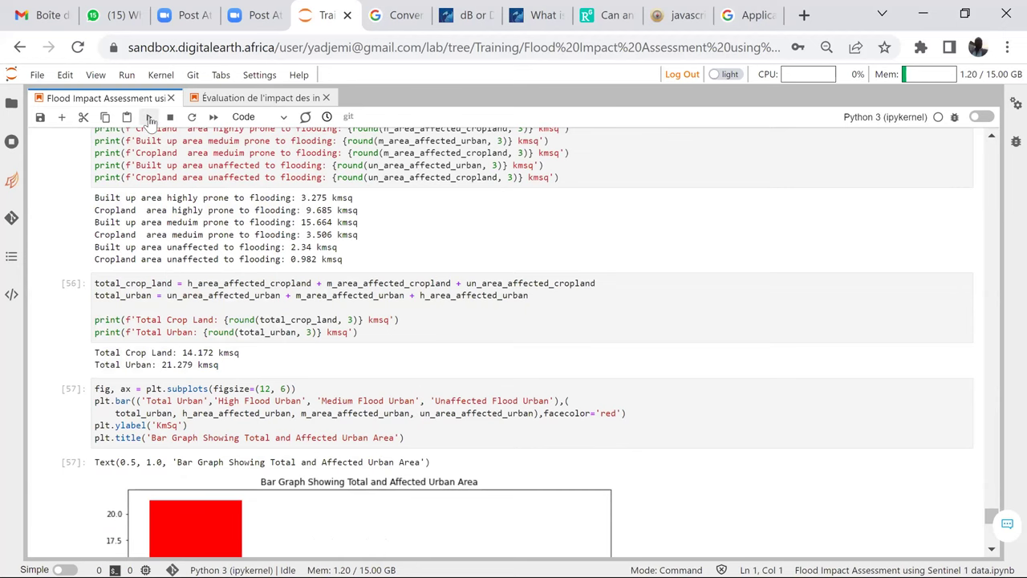
# Plot the green bar graph of total and affected crop land in KmSq, and check the urban area bar graph.
pyautogui.click(150, 119)
pyautogui.scroll(4, 237, 245)
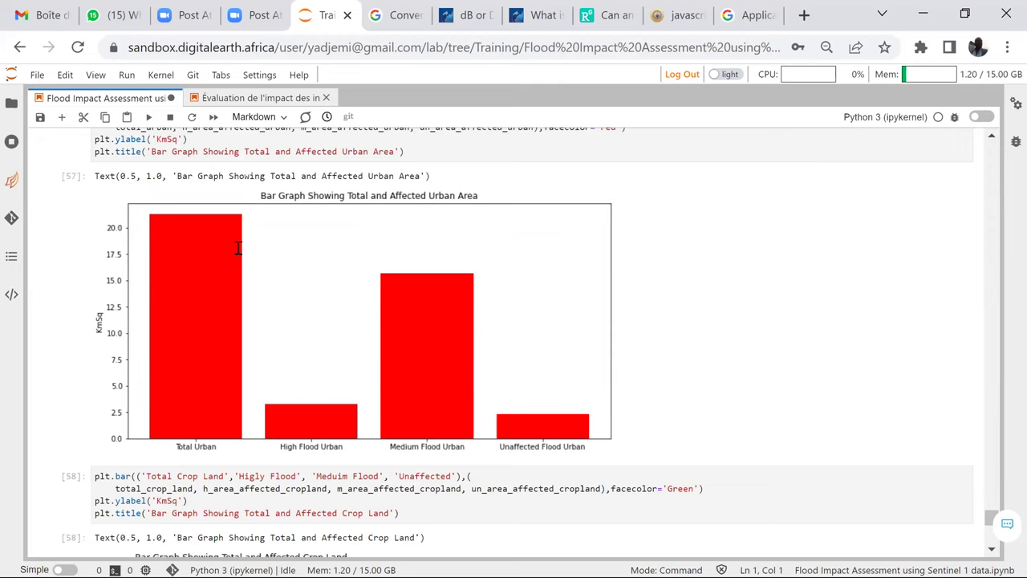
pyautogui.scroll(2, 241, 273)
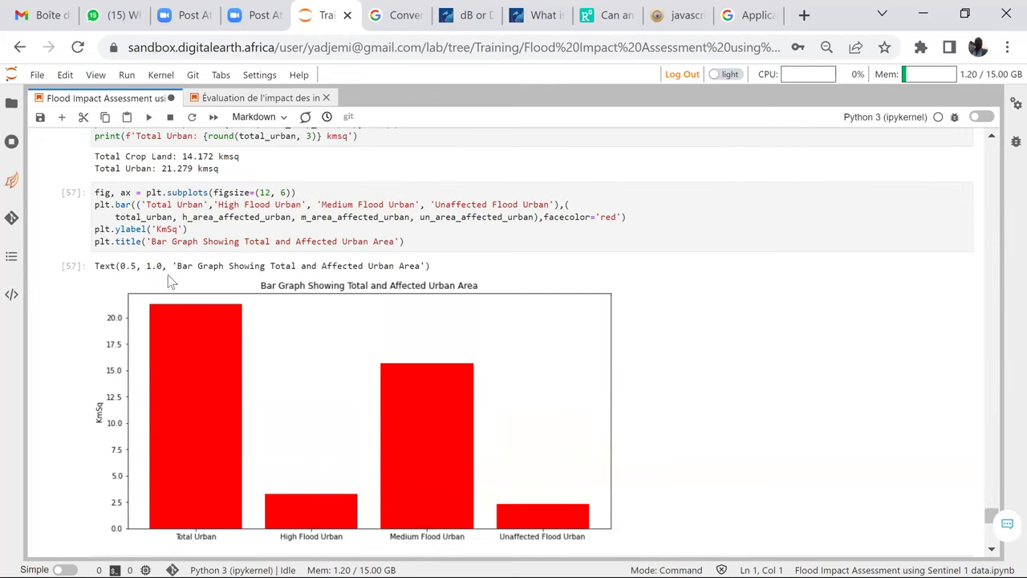
pyautogui.scroll(2, 169, 281)
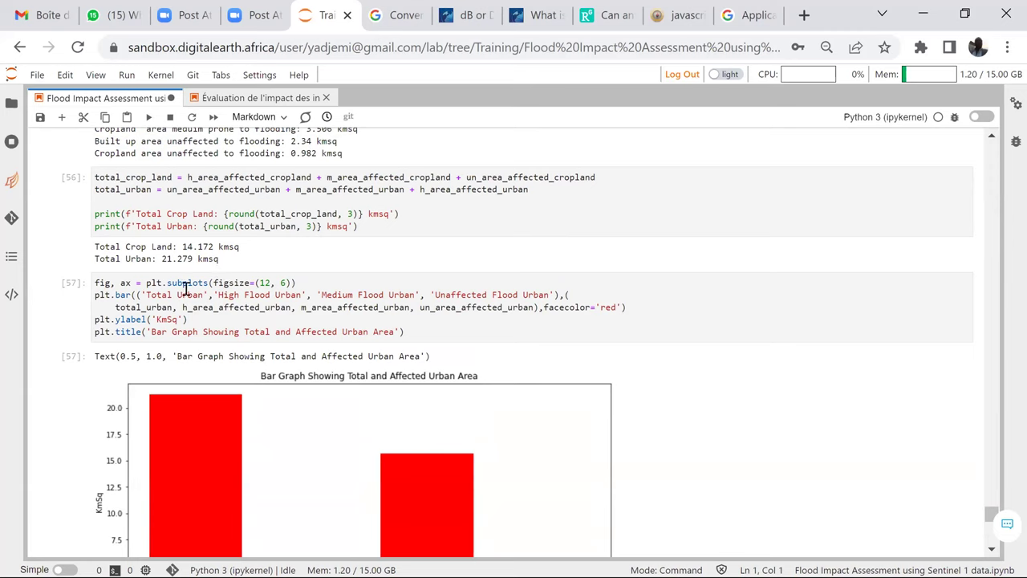
pyautogui.scroll(-3, 170, 277)
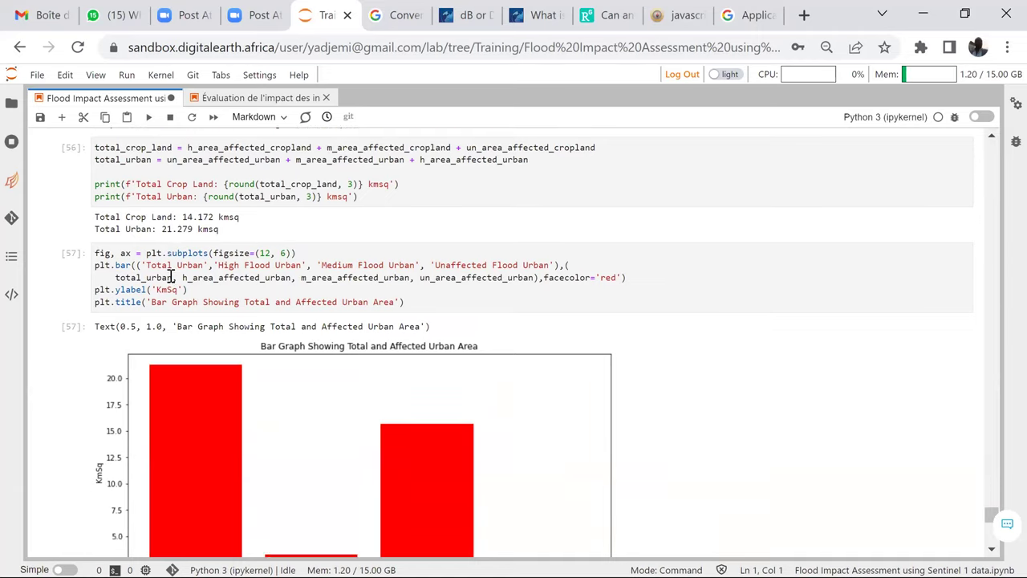
pyautogui.scroll(2, 171, 278)
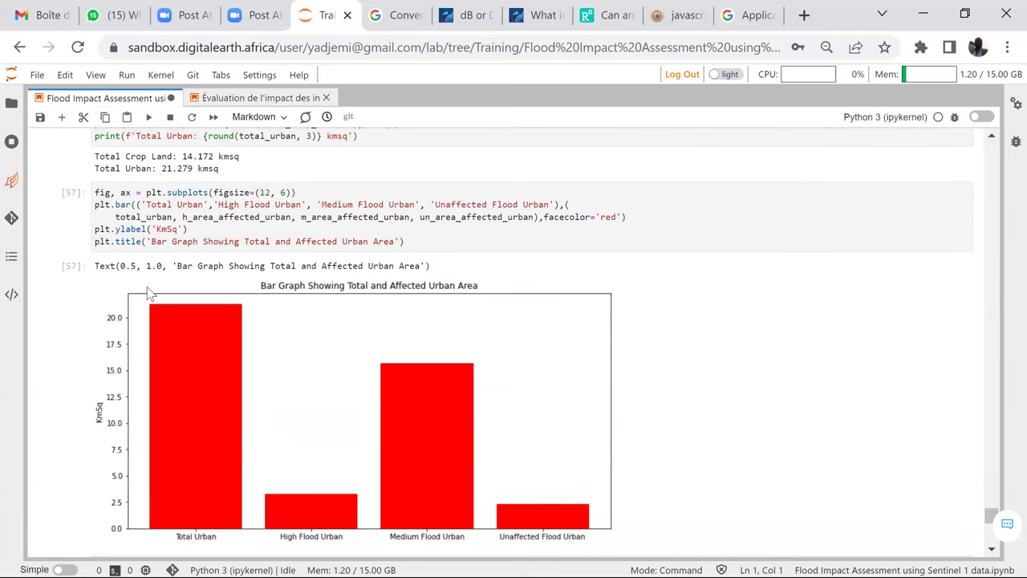
pyautogui.click(149, 117)
# Compare the urban and crop land bar graphs with the printed high, medium and unaffected area figures.
pyautogui.scroll(7, 189, 203)
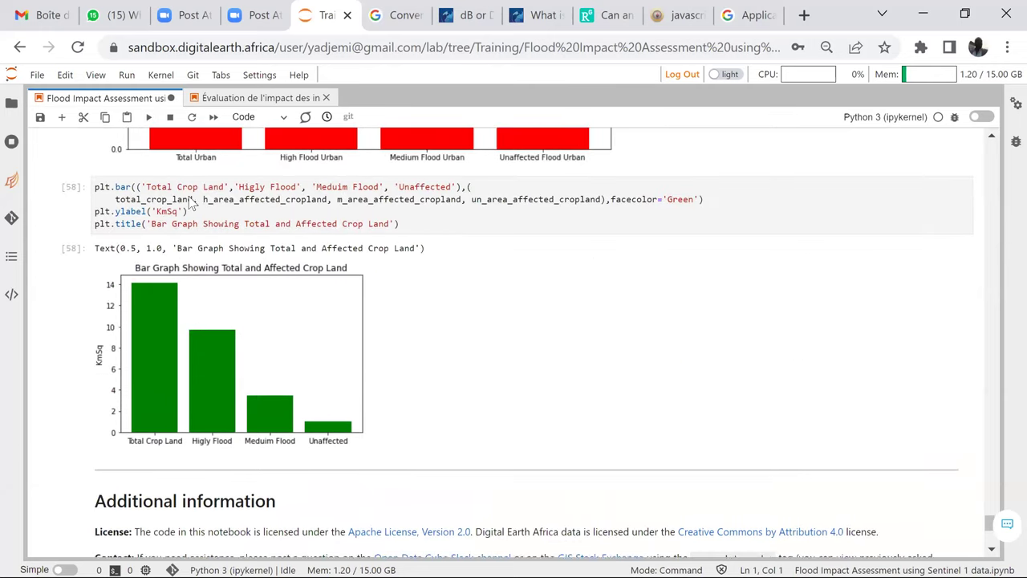
pyautogui.scroll(2, 188, 203)
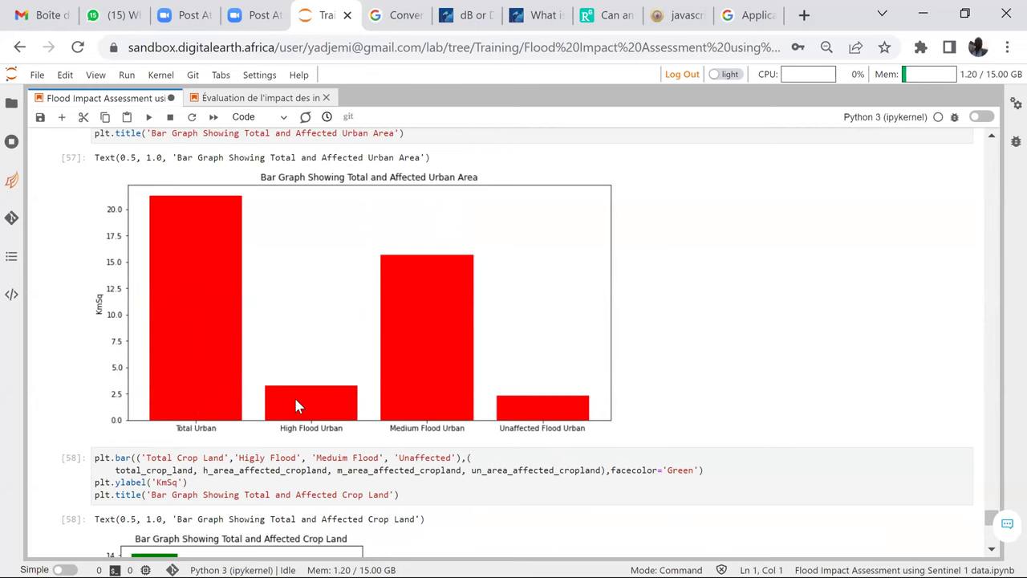
pyautogui.scroll(3, 292, 364)
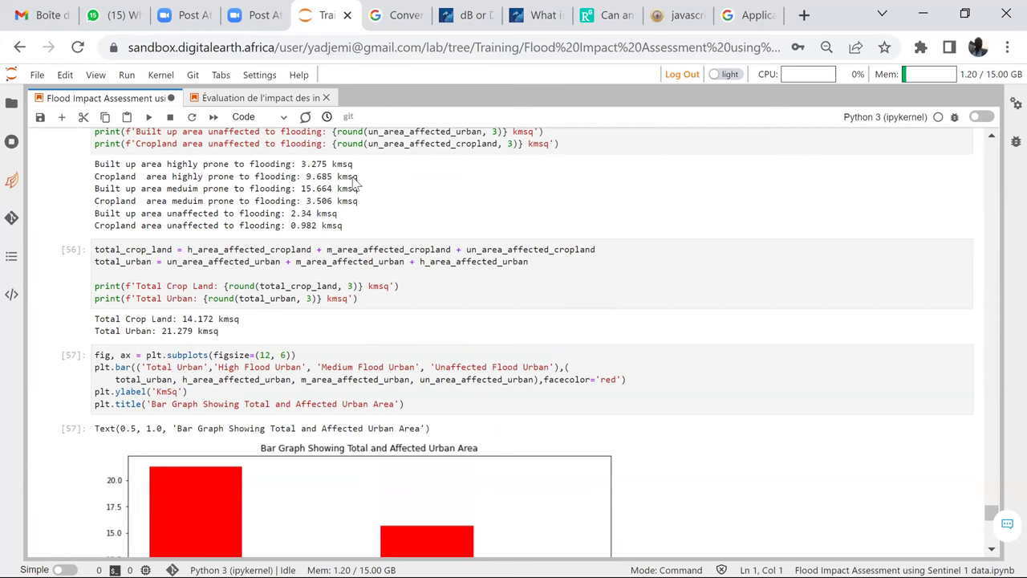
pyautogui.scroll(-4, 364, 246)
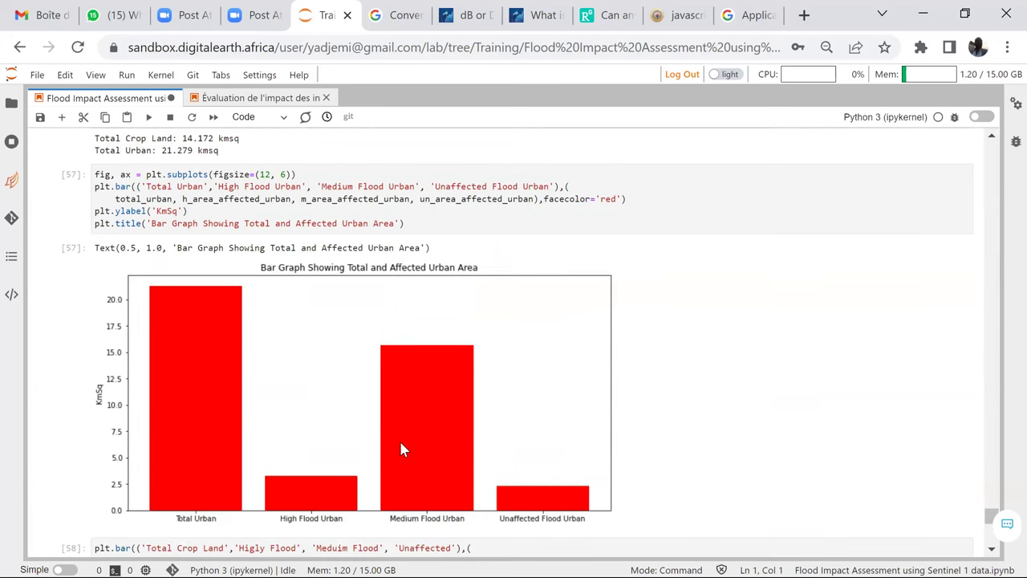
pyautogui.scroll(-8, 378, 458)
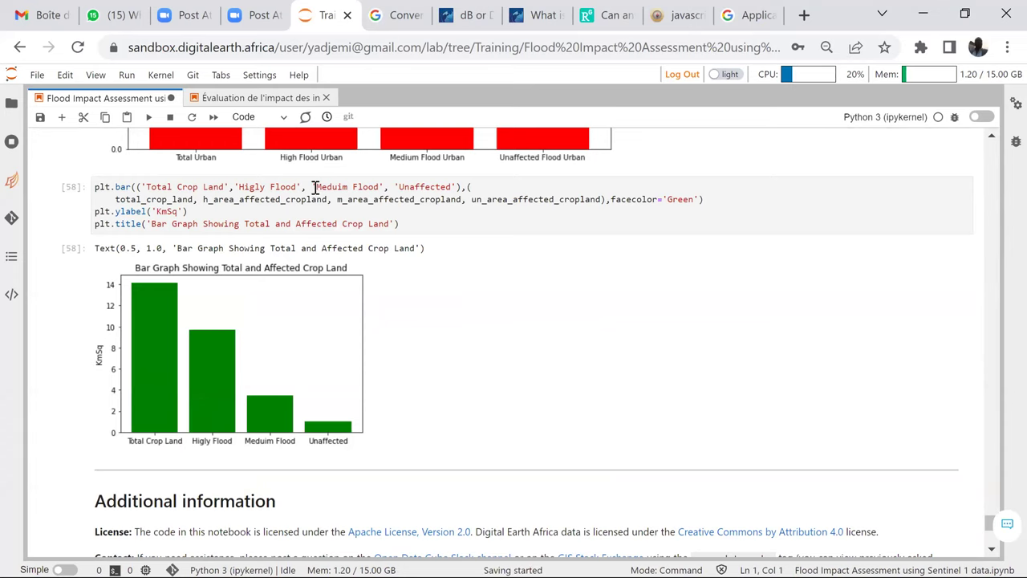
pyautogui.scroll(2, 314, 186)
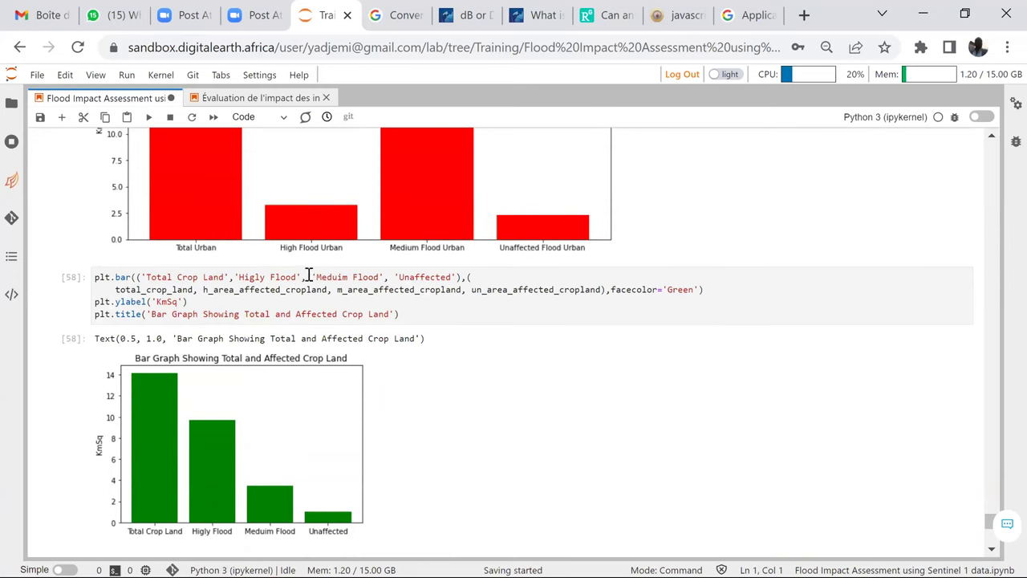
pyautogui.scroll(2, 309, 277)
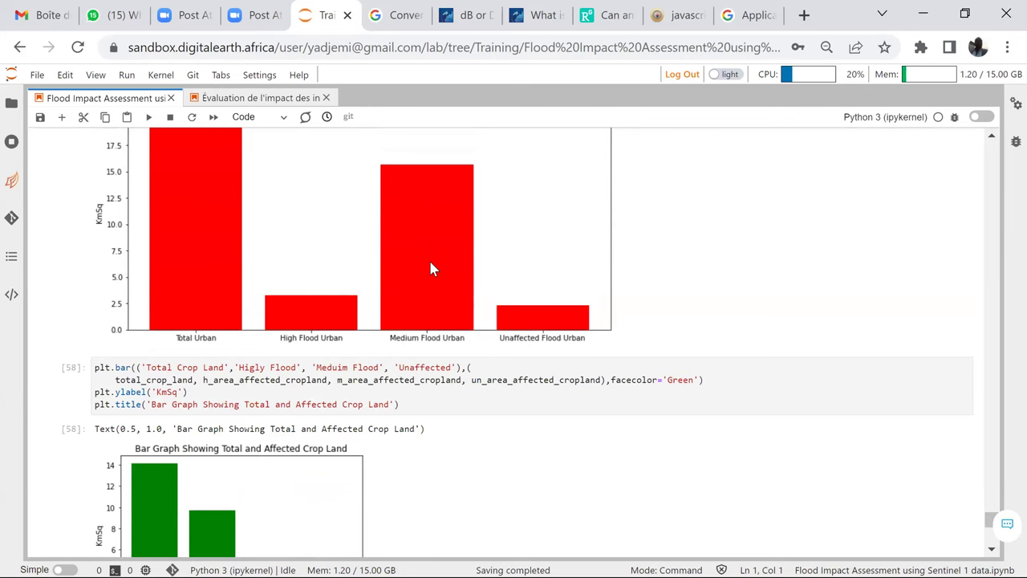
pyautogui.scroll(4, 416, 277)
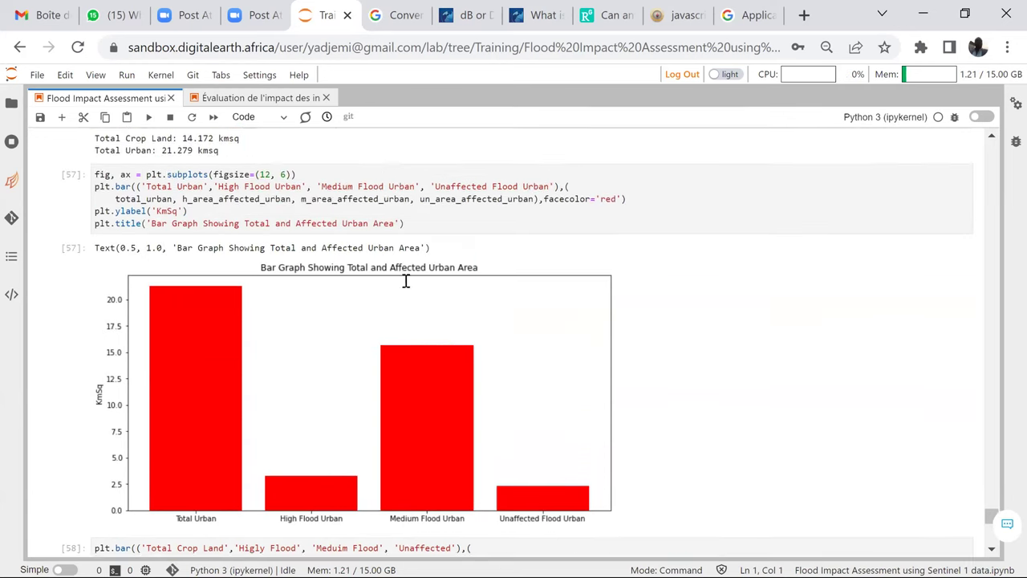
pyautogui.scroll(4, 407, 281)
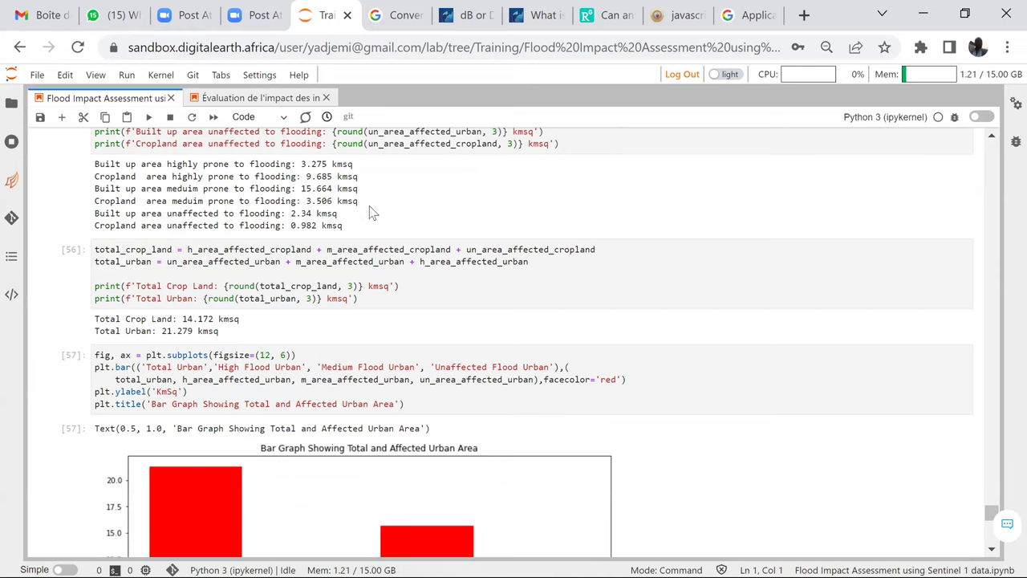
pyautogui.scroll(-4, 406, 350)
pyautogui.scroll(-2, 419, 436)
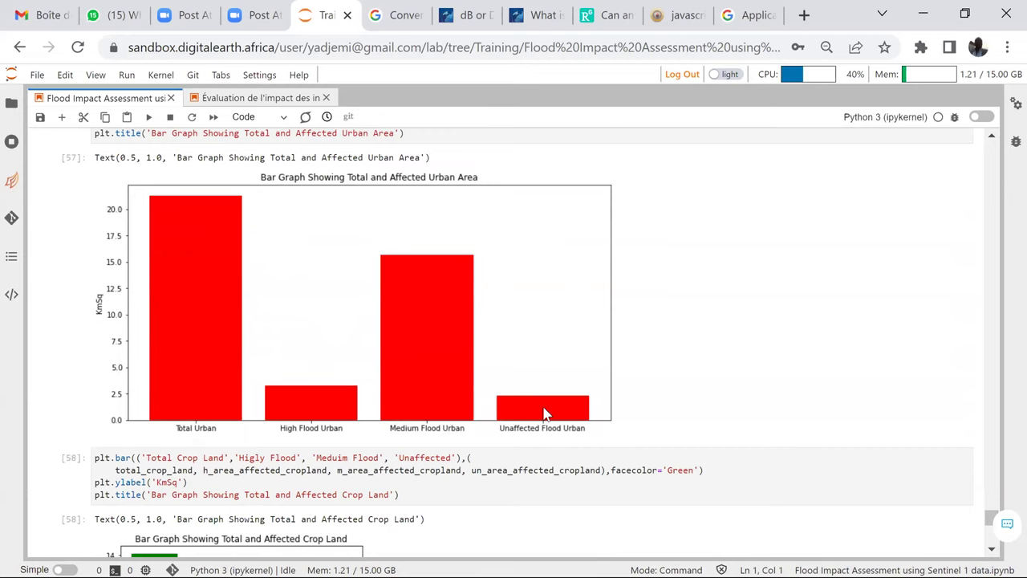
pyautogui.scroll(-5, 458, 412)
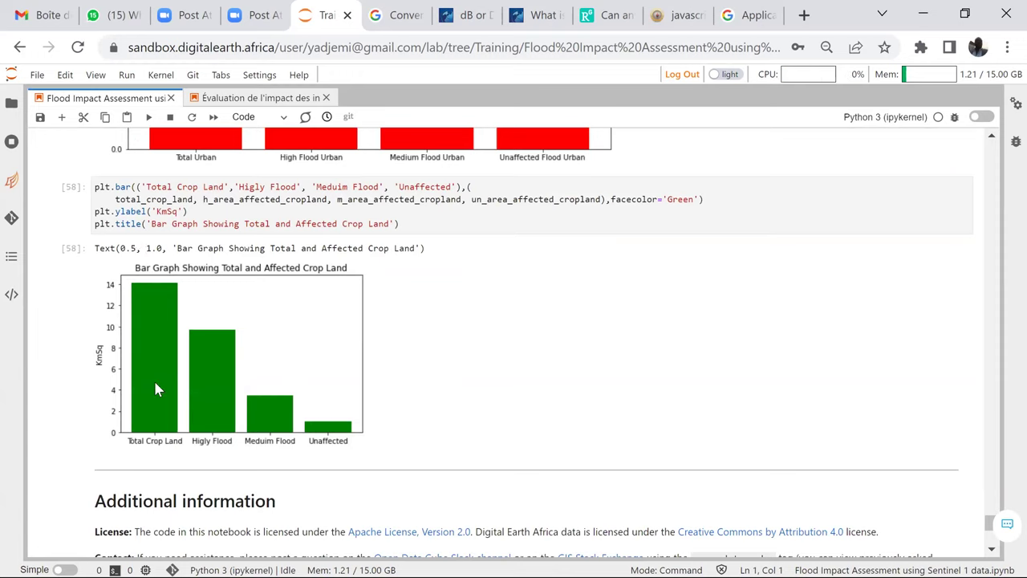
pyautogui.scroll(1, 156, 386)
pyautogui.scroll(5, 168, 377)
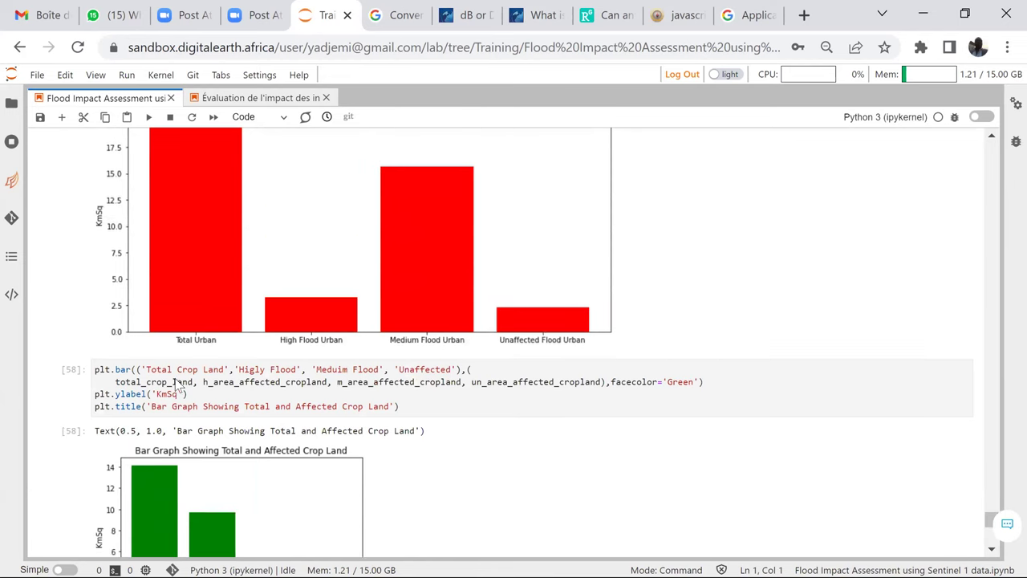
# Review the cells that total and plot urban and crop land areas, checking the printed totals against both bar graphs.
pyautogui.scroll(3, 176, 357)
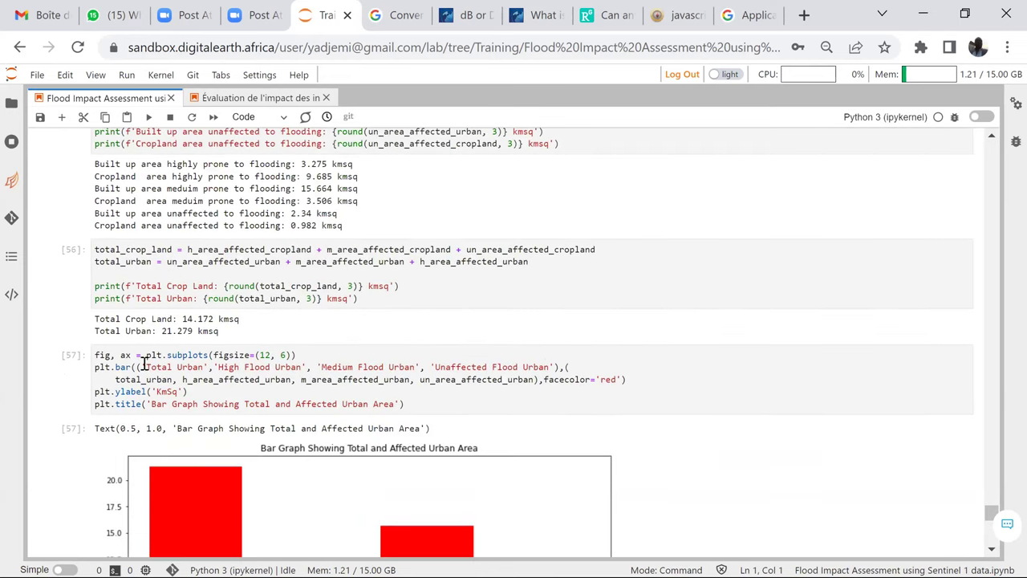
pyautogui.scroll(1, 168, 298)
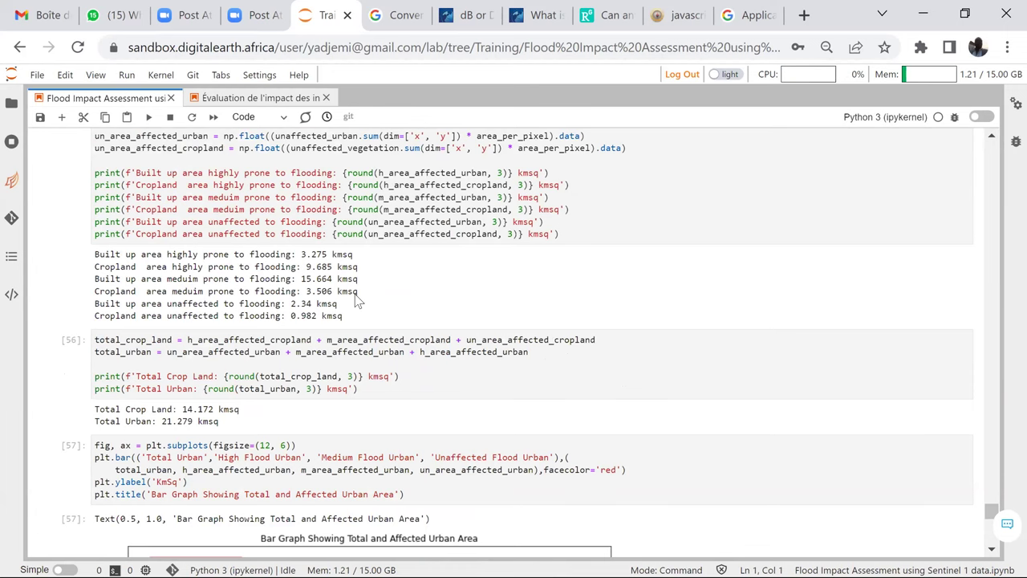
pyautogui.scroll(-3, 358, 298)
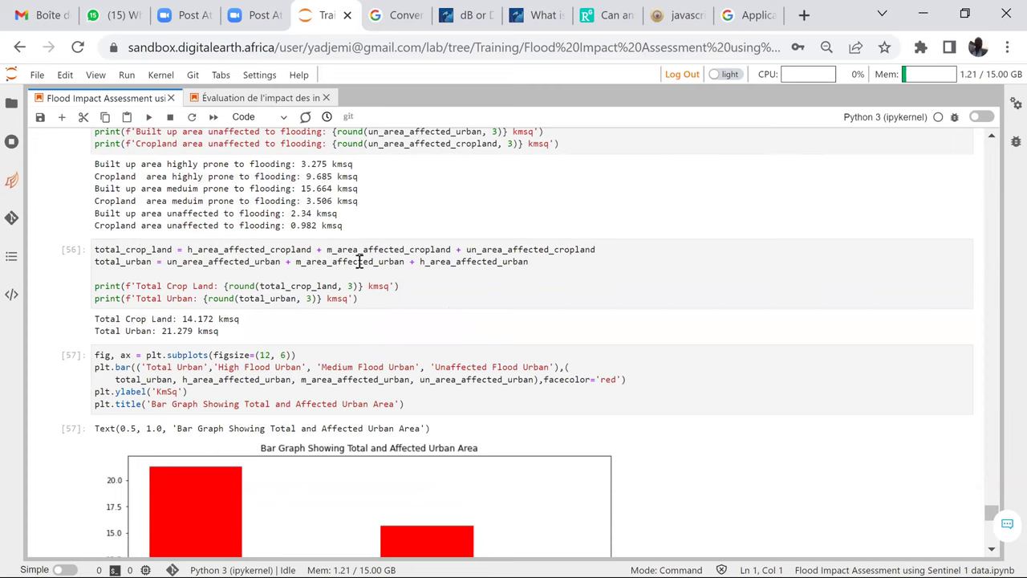
pyautogui.scroll(-5, 321, 321)
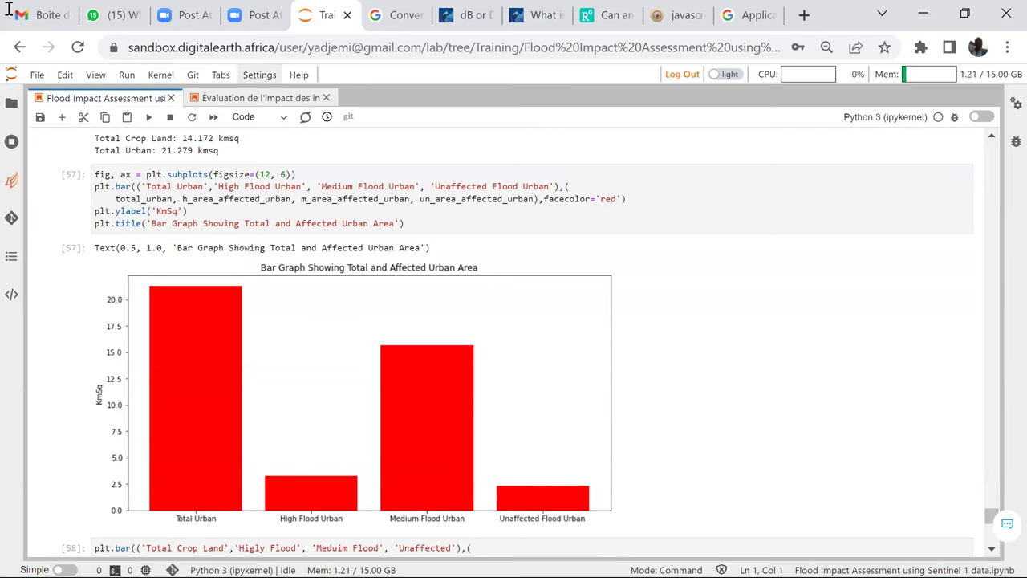
pyautogui.scroll(-3, 238, 265)
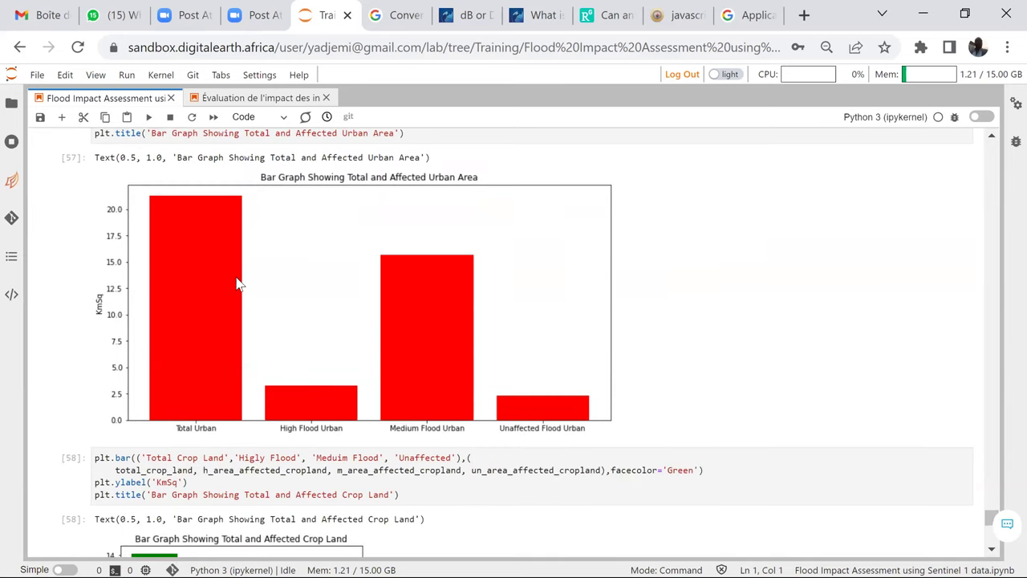
pyautogui.scroll(-10, 267, 299)
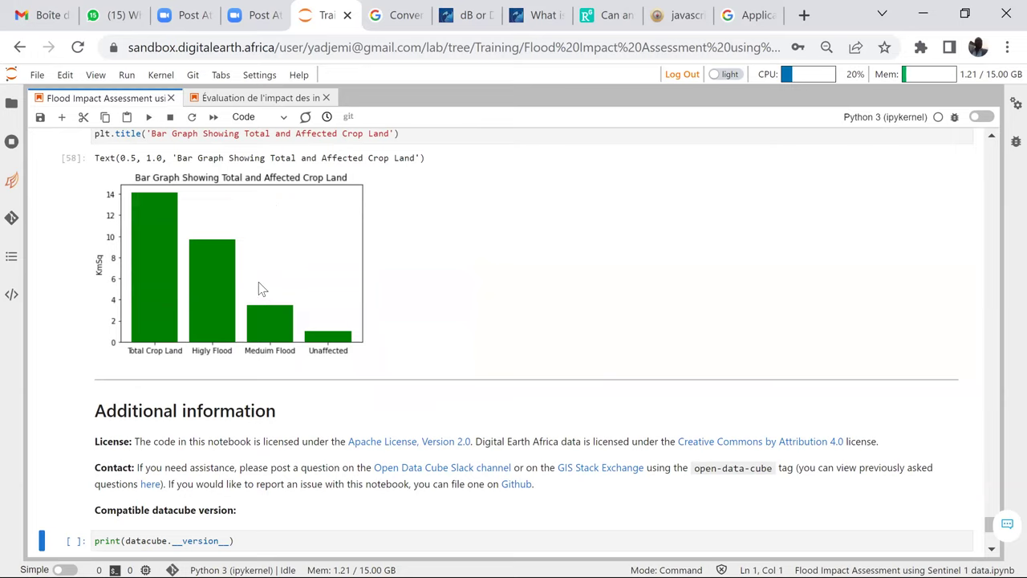
pyautogui.scroll(3, 262, 282)
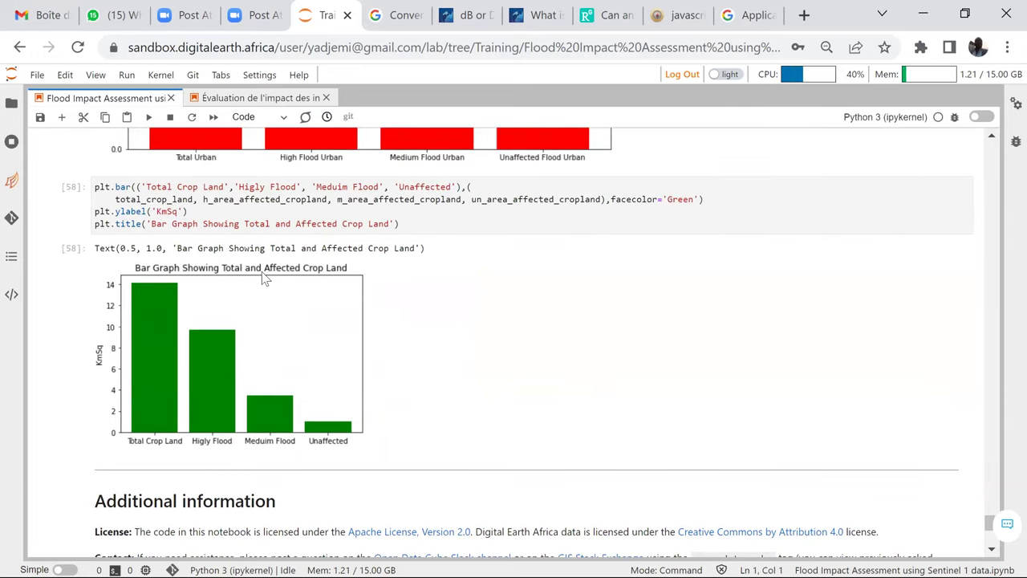
pyautogui.scroll(-3, 265, 285)
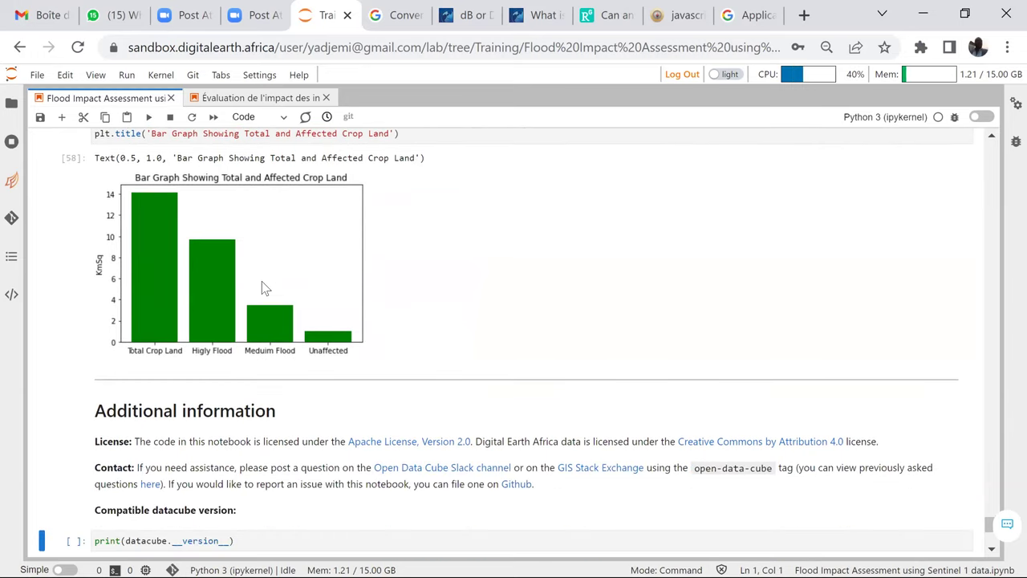
pyautogui.scroll(3, 265, 287)
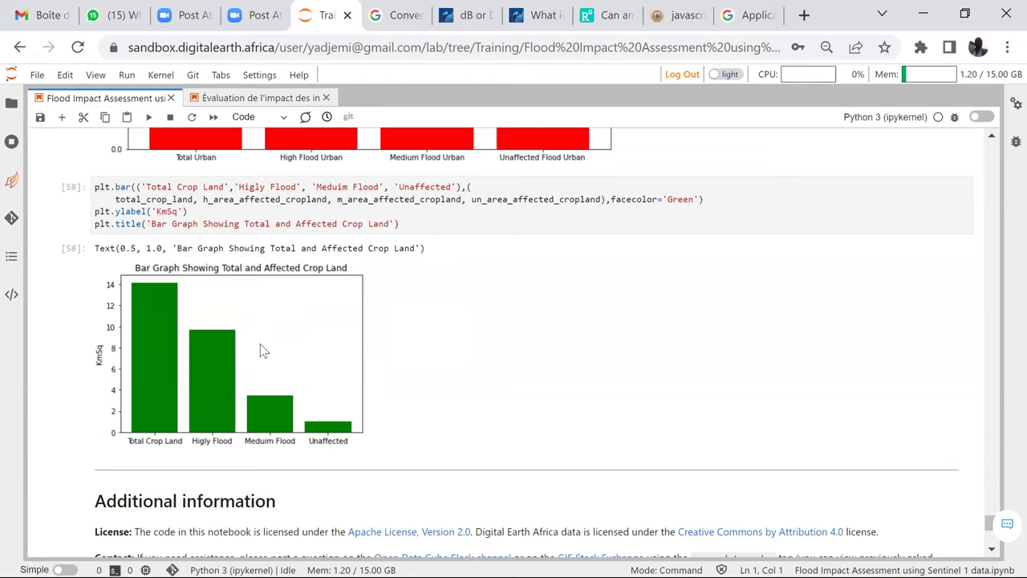
pyautogui.scroll(-2, 261, 350)
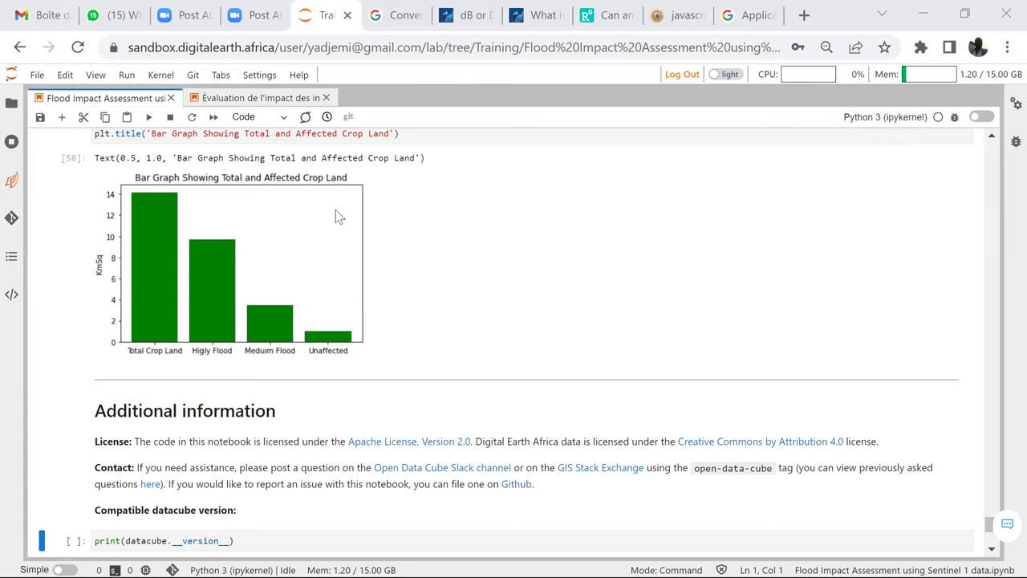
# Go back to the elevation map and examine the code classifying high and medium flood-prone areas by elevation thresholds of 50 and 100.
pyautogui.click(697, 184)
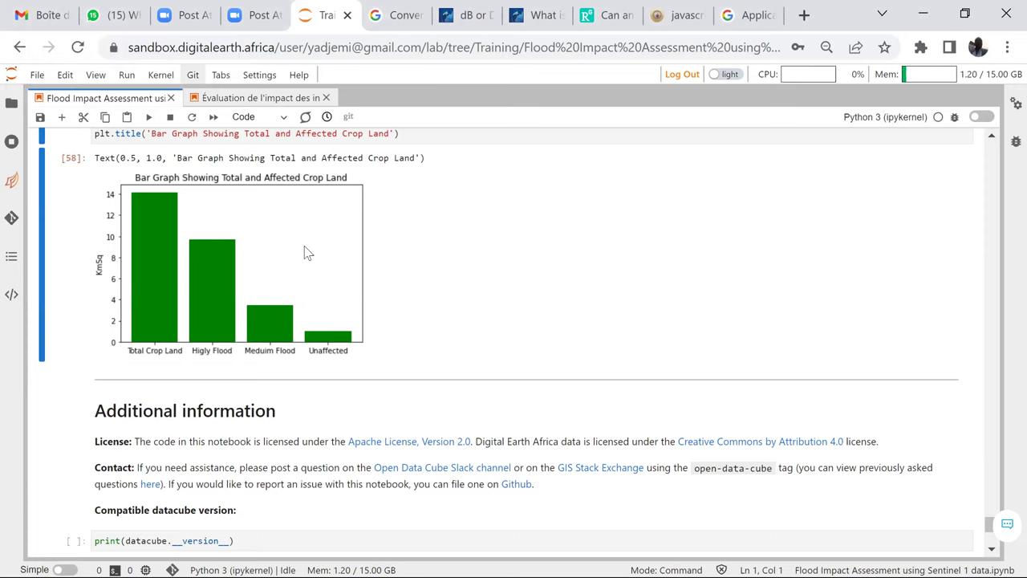
pyautogui.scroll(20, 554, 243)
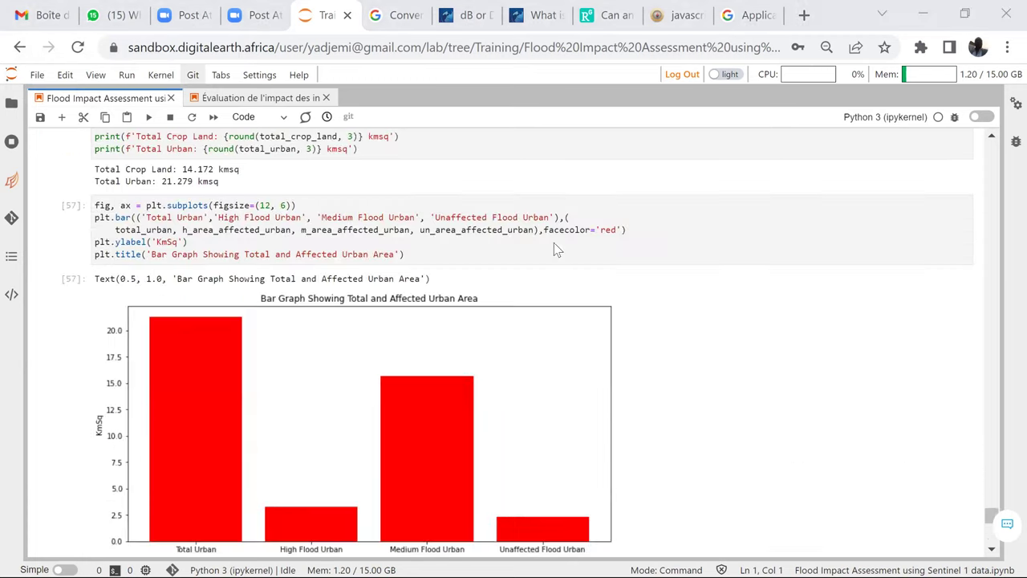
pyautogui.scroll(10, 530, 269)
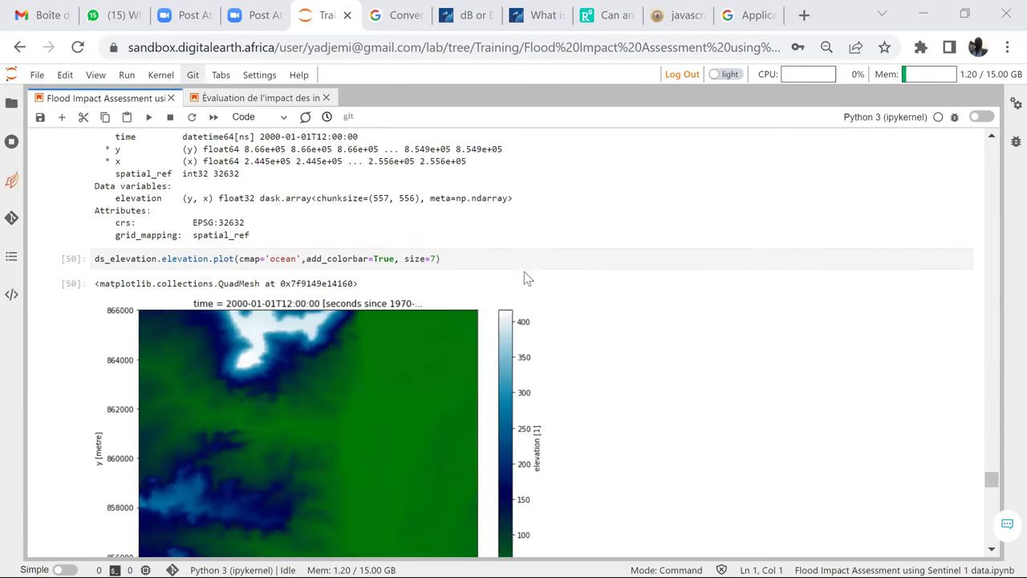
pyautogui.scroll(-2, 372, 541)
pyautogui.scroll(-2, 255, 347)
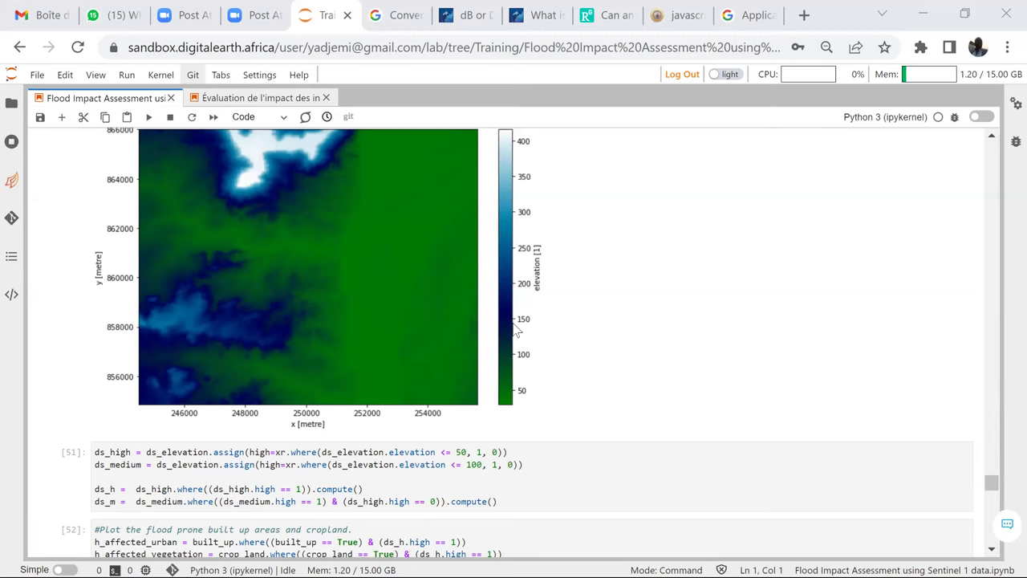
pyautogui.scroll(-2, 517, 333)
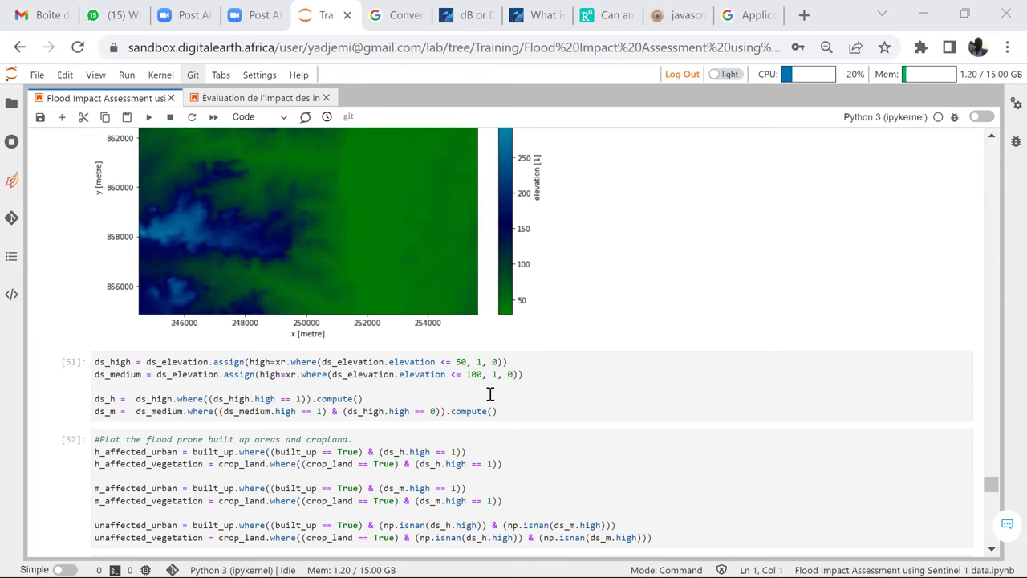
pyautogui.scroll(-1, 489, 387)
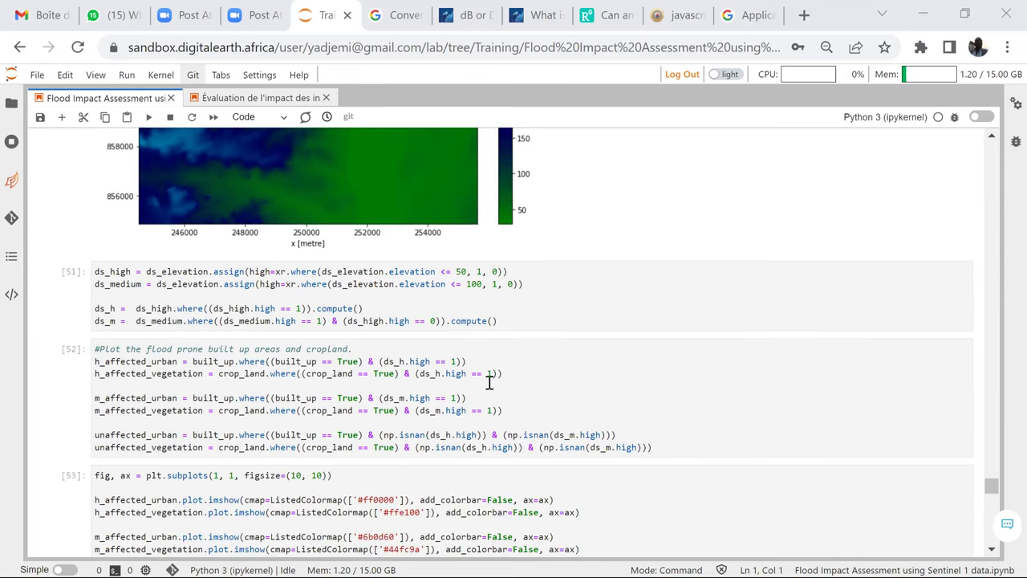